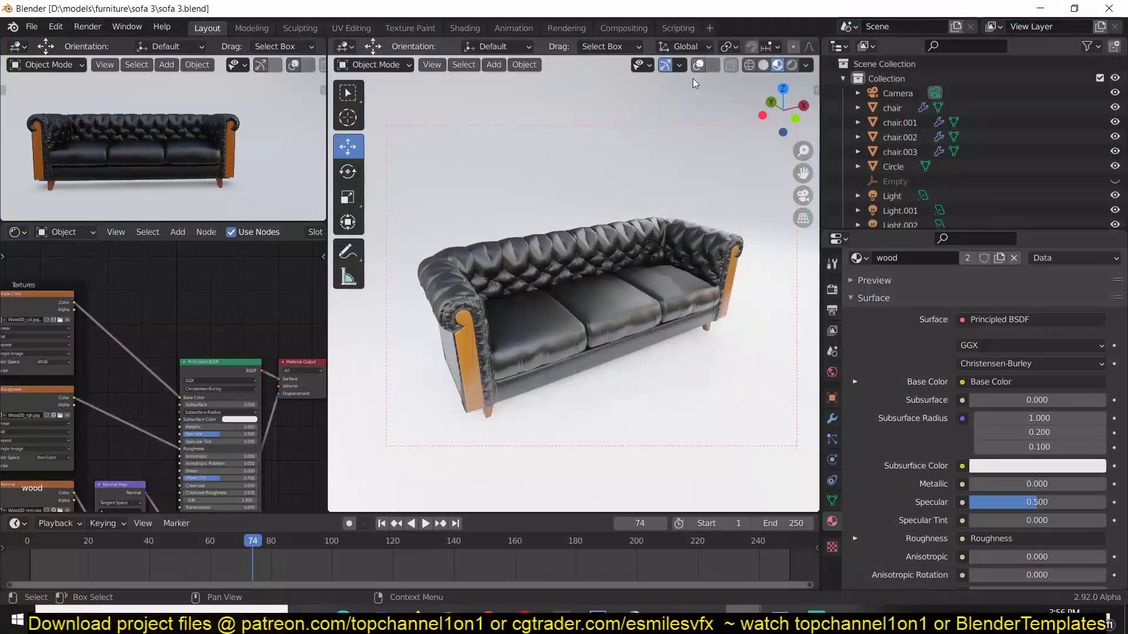
pyautogui.hotkey('ctrl', 'space')
pyautogui.moveTo(697, 198); pyautogui.dragTo(911, 287, button='middle')
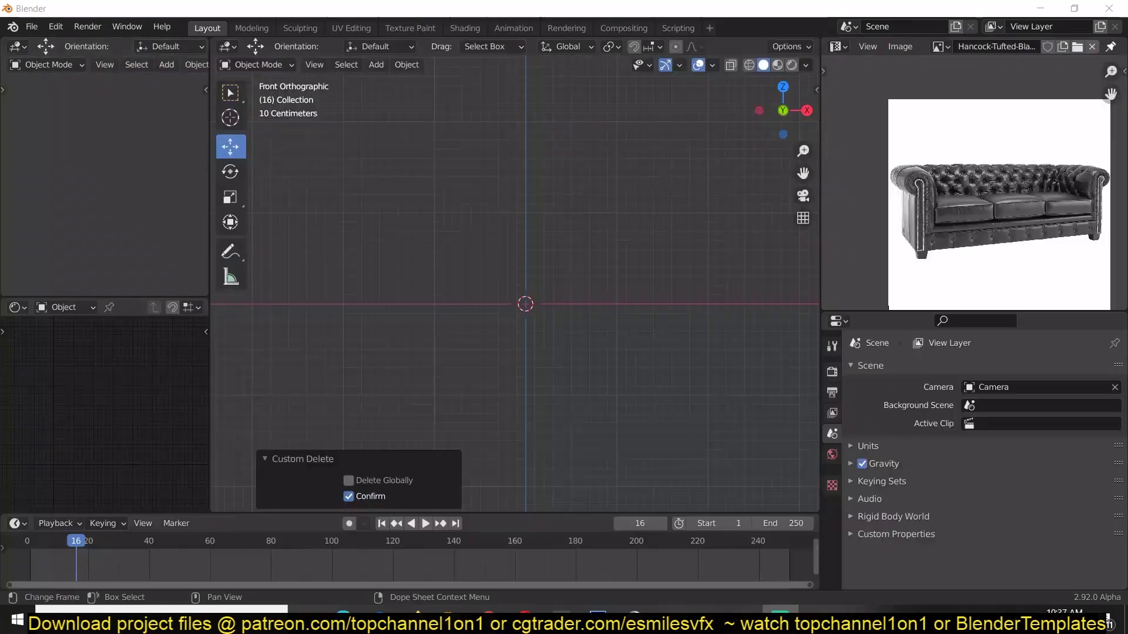
# - Add a cube empty and scale it into a long box, about 2.205 on X, as the sofa's size guide
pyautogui.hotkey('shift', 'a')
pyautogui.moveTo(479, 292)
pyautogui.click(614, 363)
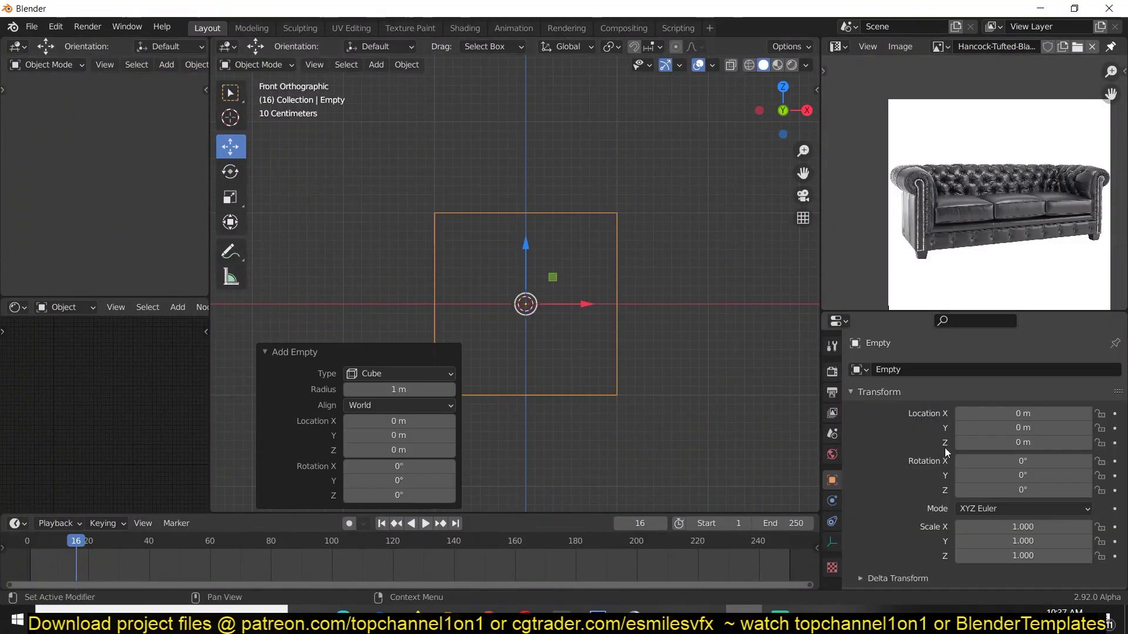
pyautogui.scroll(-1, 959, 486)
pyautogui.moveTo(464, 253); pyautogui.dragTo(418, 272, button='middle')
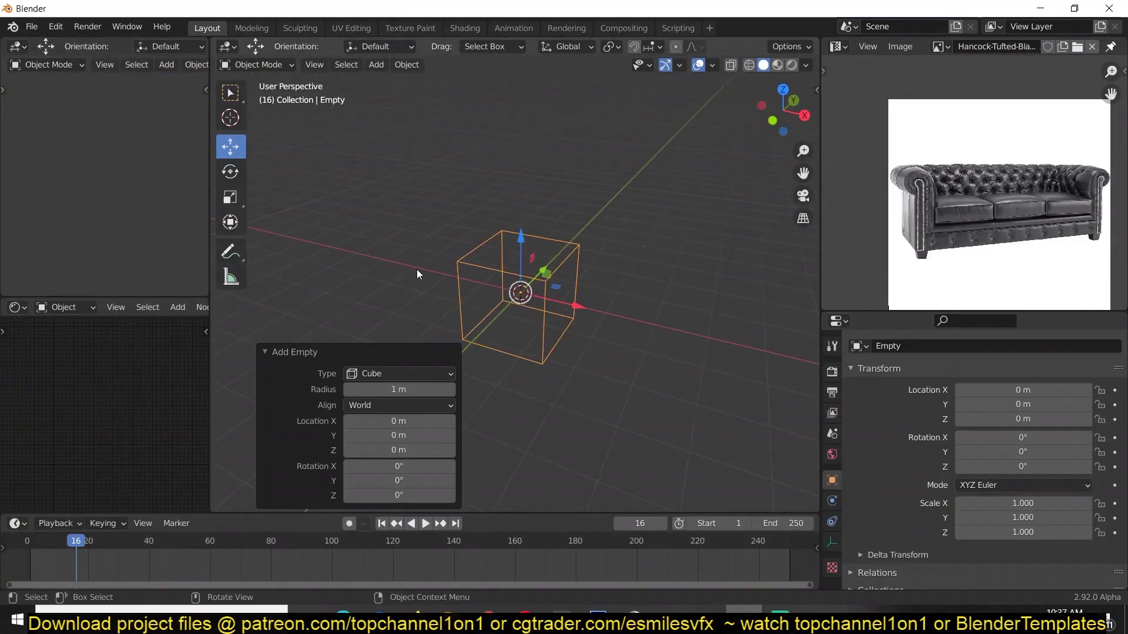
pyautogui.press('Return')
pyautogui.doubleClick(1029, 517)
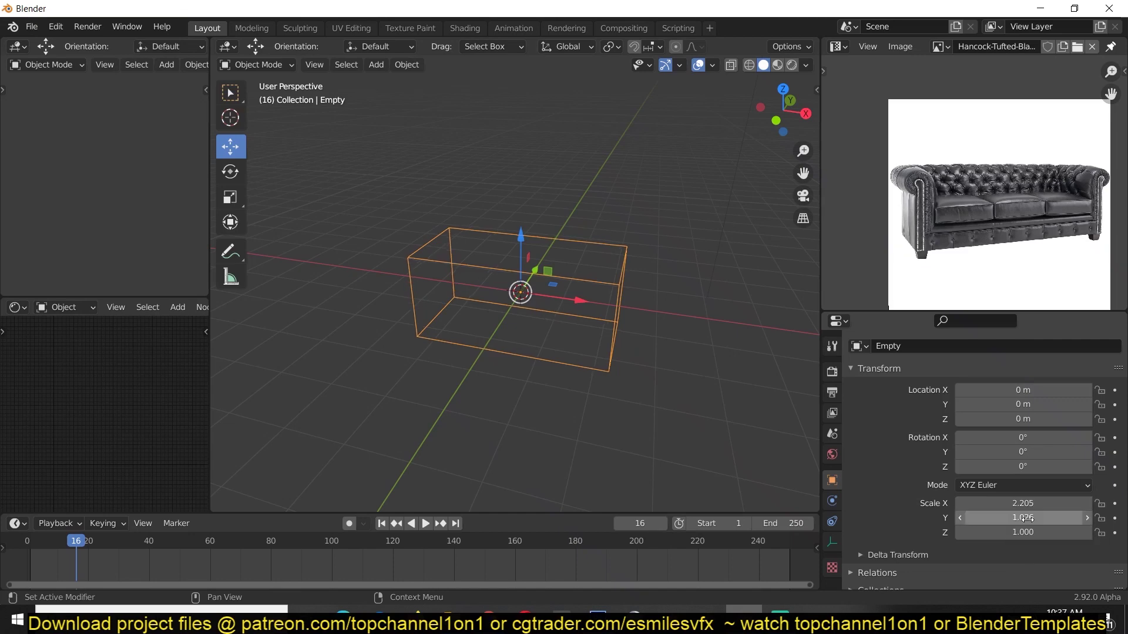
pyautogui.doubleClick(1024, 532)
pyautogui.press('Return')
# - Raise the empty in front view so its base rests on the ground line
pyautogui.press('KP_1')
pyautogui.scroll(6, 528, 372)
pyautogui.moveTo(531, 247); pyautogui.dragTo(555, 145)
# - Add a plane and rotate it 90° about the X axis so it stands upright
pyautogui.scroll(-4, 555, 144)
pyautogui.hotkey('shift', 'a')
pyautogui.click(605, 55)
pyautogui.write('rx90')
pyautogui.press('Return')
# - Move the plane up on Z and scale it to fit the height of the guide box
pyautogui.press('g')
pyautogui.press('z')
pyautogui.click(582, 186)
pyautogui.press('s')
pyautogui.click(605, 252)
pyautogui.press('g')
pyautogui.press('z')
pyautogui.press('Return')
pyautogui.press('s')
pyautogui.press('z')
pyautogui.click(608, 253)
# - Save the file as sofa 3.blend in the models\furniture\sofa 3 folder
pyautogui.hotkey('ctrl', 's')
pyautogui.doubleClick(366, 128)
pyautogui.doubleClick(369, 197)
pyautogui.doubleClick(376, 203)
pyautogui.doubleClick(404, 237)
# - Cut a vertical loop down the middle of the plane and delete its half on the negative X side
pyautogui.press('Tab')
pyautogui.hotkey('ctrl', 'r')
pyautogui.click(531, 156)
pyautogui.moveTo(429, 139); pyautogui.dragTo(494, 329)
pyautogui.press('x')
pyautogui.press('Tab')
# - Set the viewport's solid shading colour to Random
pyautogui.click(806, 65)
pyautogui.click(790, 259)
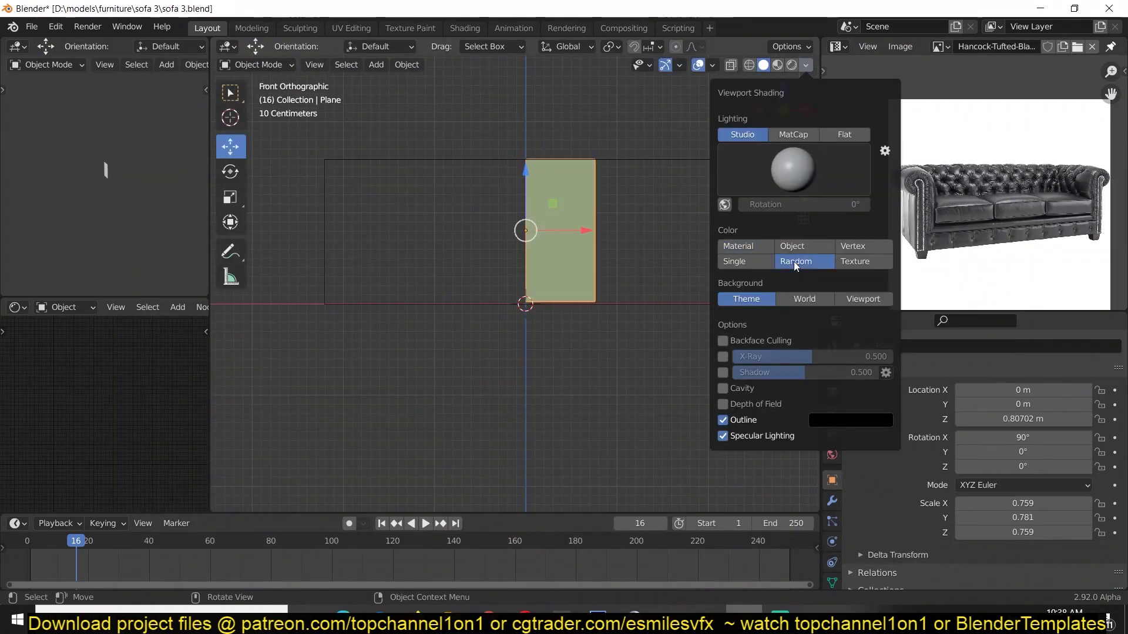
pyautogui.scroll(1, 572, 234)
# - Move the plane's mesh along Y to the rear of the guide box, leaving room for the rolled top
pyautogui.press('KP_3')
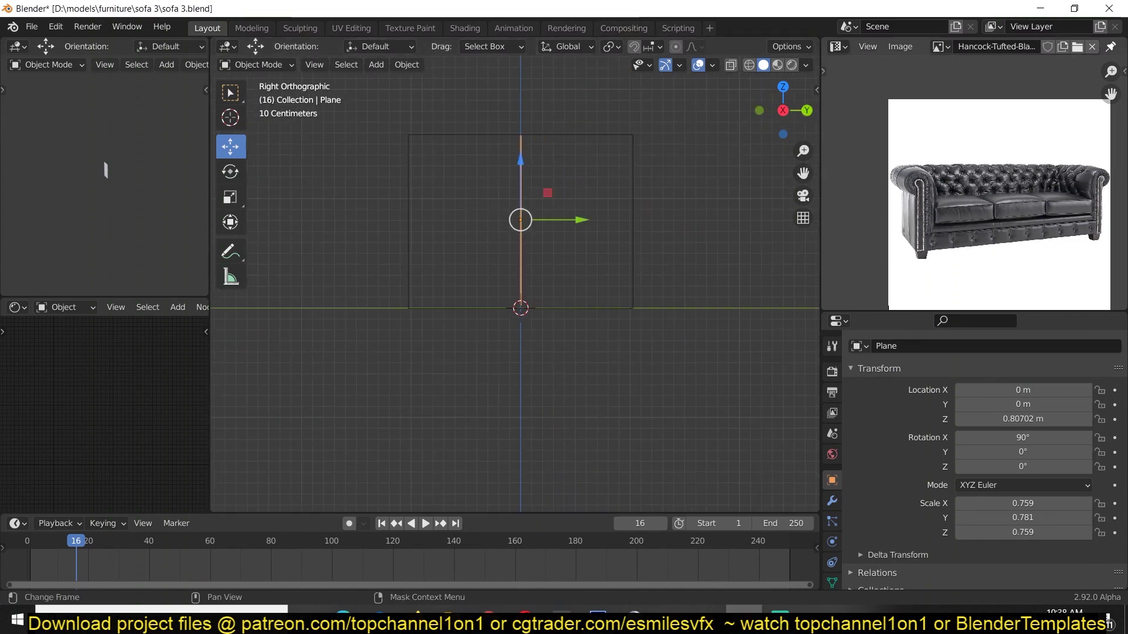
pyautogui.press('Tab')
pyautogui.press('a')
pyautogui.press('g')
pyautogui.moveTo(653, 275); pyautogui.dragTo(655, 275)
pyautogui.scroll(2, 623, 211)
pyautogui.keyDown('shift'); pyautogui.moveTo(622, 176); pyautogui.dragTo(484, 203, button='middle'); pyautogui.keyUp('shift')
pyautogui.moveTo(517, 174); pyautogui.dragTo(486, 172)
# - Spin the plane's top edge about 240° around the 3D cursor in 12 steps to form the rolled top
pyautogui.keyDown('shift'); pyautogui.rightClick(533, 215); pyautogui.keyUp('shift')
pyautogui.click(230, 457)
pyautogui.moveTo(611, 188); pyautogui.dragTo(484, 167)
pyautogui.moveTo(609, 216); pyautogui.dragTo(623, 216)
pyautogui.moveTo(550, 294); pyautogui.dragTo(551, 309)
pyautogui.scroll(5, 700, 304)
pyautogui.keyDown('shift'); pyautogui.moveTo(700, 304); pyautogui.dragTo(689, 386, button='middle'); pyautogui.keyUp('shift')
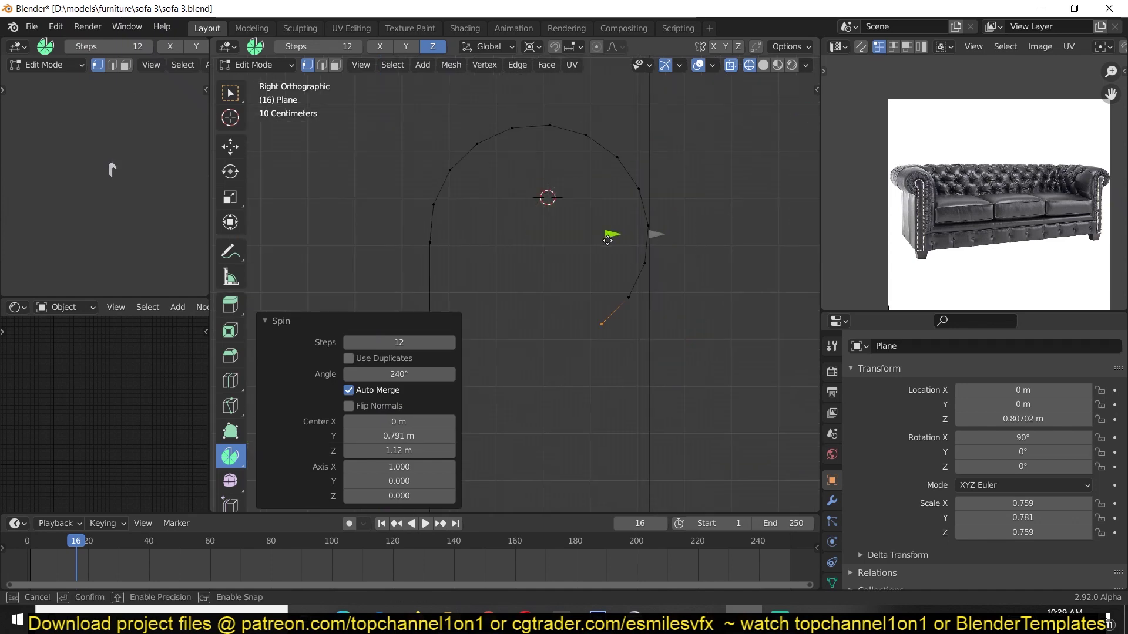
# - Add a Mirror modifier to the sofa back, using the Empty as mirror object and bisecting on X
pyautogui.press('KP_7')
pyautogui.press('Tab')
pyautogui.click(832, 501)
pyautogui.click(984, 369)
pyautogui.click(840, 195)
pyautogui.click(1098, 469)
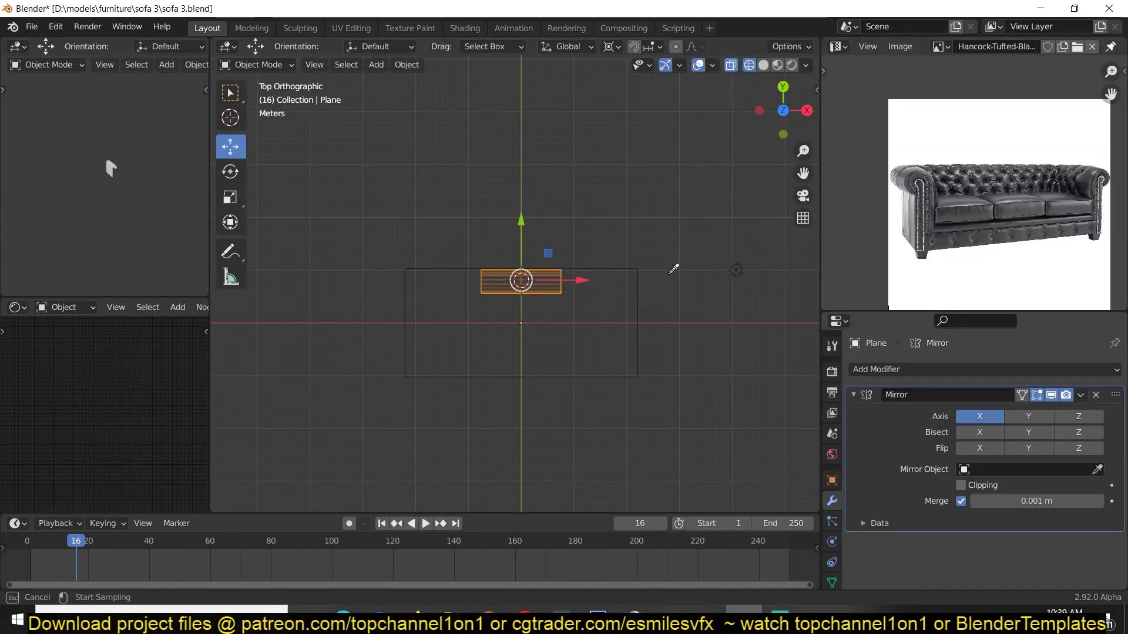
pyautogui.click(637, 269)
pyautogui.click(988, 434)
# - Raise the vertices of the rolled top to meet the upper edge of the guide box
pyautogui.press('KP_3')
pyautogui.scroll(4, 612, 295)
pyautogui.scroll(3, 612, 299)
pyautogui.press('Tab')
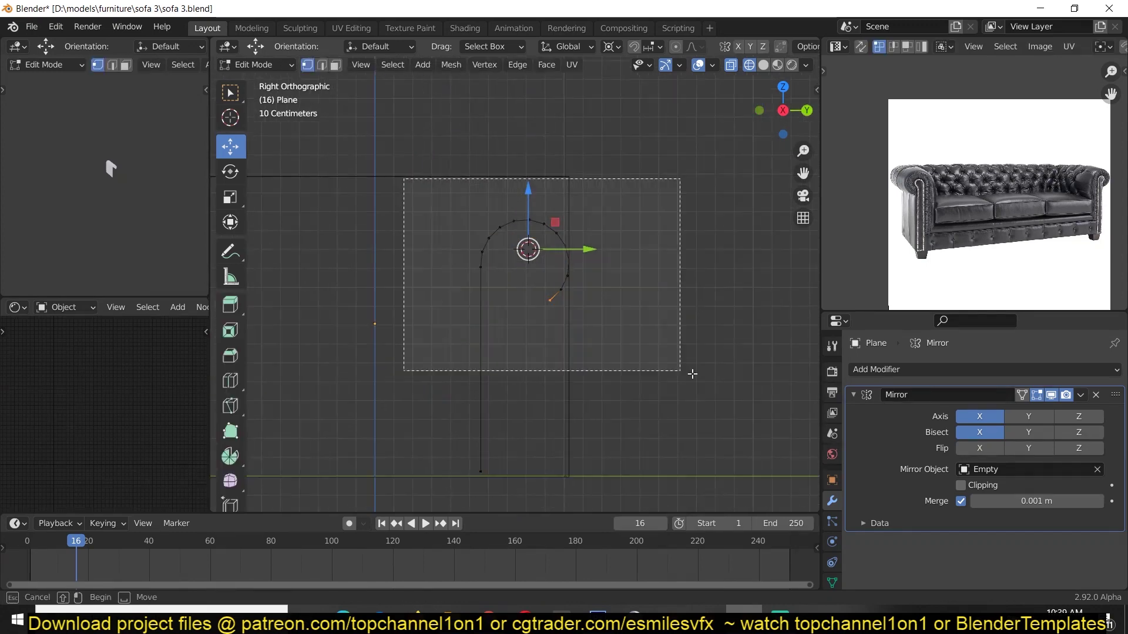
pyautogui.moveTo(528, 192); pyautogui.dragTo(536, 153)
pyautogui.press('Tab')
# - Extend the sofa back's end vertices outward along X to just before the corner of the guide box
pyautogui.press('KP_1')
pyautogui.scroll(-3, 541, 259)
pyautogui.moveTo(705, 242); pyautogui.dragTo(550, 263, button='middle')
pyautogui.scroll(2, 551, 264)
pyautogui.press('KP_7')
pyautogui.scroll(-4, 550, 263)
pyautogui.press('Tab')
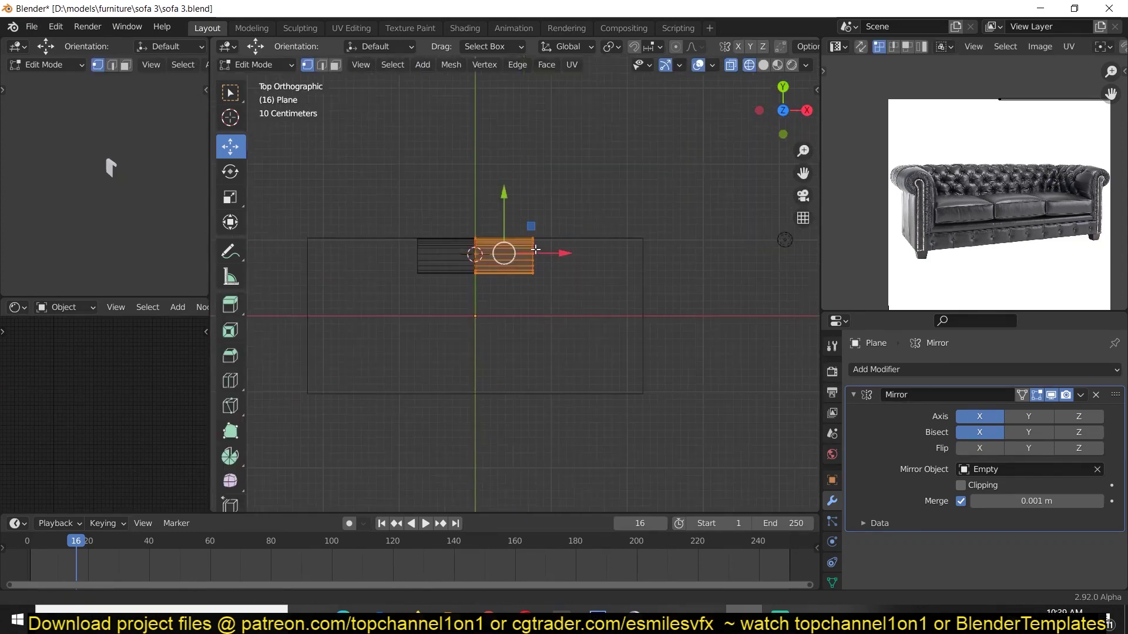
pyautogui.moveTo(561, 218); pyautogui.dragTo(516, 289)
pyautogui.moveTo(574, 252); pyautogui.dragTo(721, 232)
# - Place the 3D cursor inside the corner and spin the back's end profile about 92° around Z
pyautogui.scroll(3, 627, 251)
pyautogui.keyDown('shift'); pyautogui.rightClick(672, 274); pyautogui.keyUp('shift')
pyautogui.click(230, 456)
pyautogui.moveTo(761, 184); pyautogui.dragTo(742, 363)
# - Set the corner spin's angle to 90° and reduce its number of steps
pyautogui.click(377, 375)
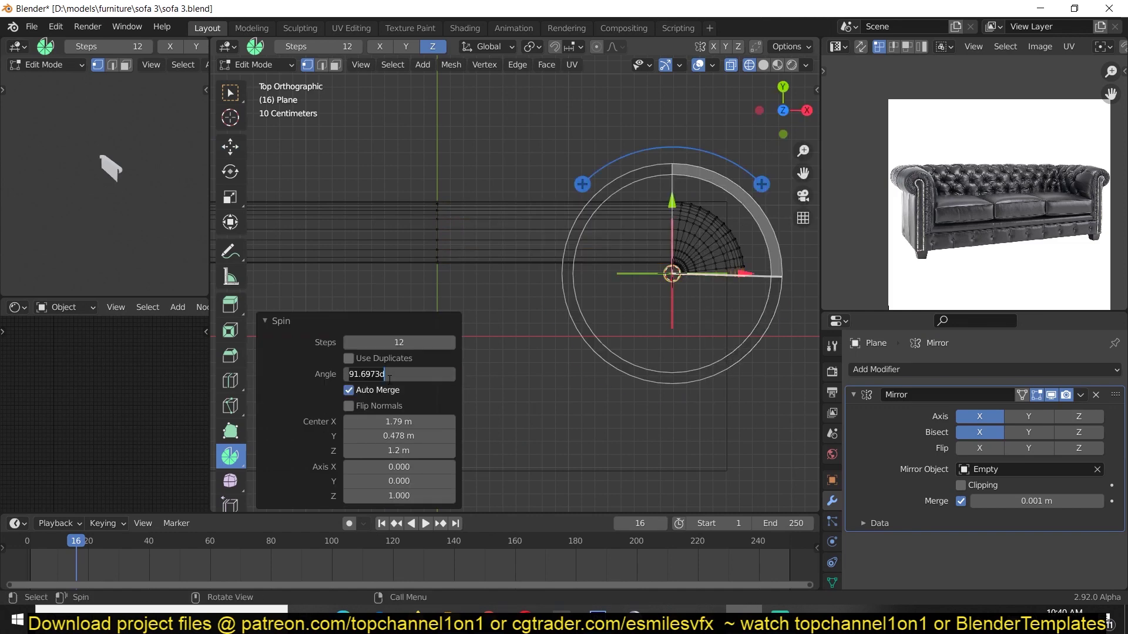
pyautogui.write('60')
pyautogui.press('BackSpace')
pyautogui.press('BackSpace')
pyautogui.write('90')
pyautogui.press('Return')
pyautogui.keyDown('shift'); pyautogui.moveTo(681, 259); pyautogui.dragTo(489, 259, button='middle'); pyautogui.keyUp('shift')
pyautogui.scroll(9, 489, 258)
pyautogui.click(348, 343)
# - Shift the spun corner's vertices inward along X to fit the side of the guide box
pyautogui.click(231, 147)
pyautogui.scroll(-7, 526, 253)
pyautogui.moveTo(471, 131); pyautogui.dragTo(648, 308)
pyautogui.moveTo(614, 222); pyautogui.dragTo(590, 221)
# - Extrude the corner's end profile along Y to the guide box's front edge to form the armrest
pyautogui.moveTo(497, 255); pyautogui.dragTo(617, 283)
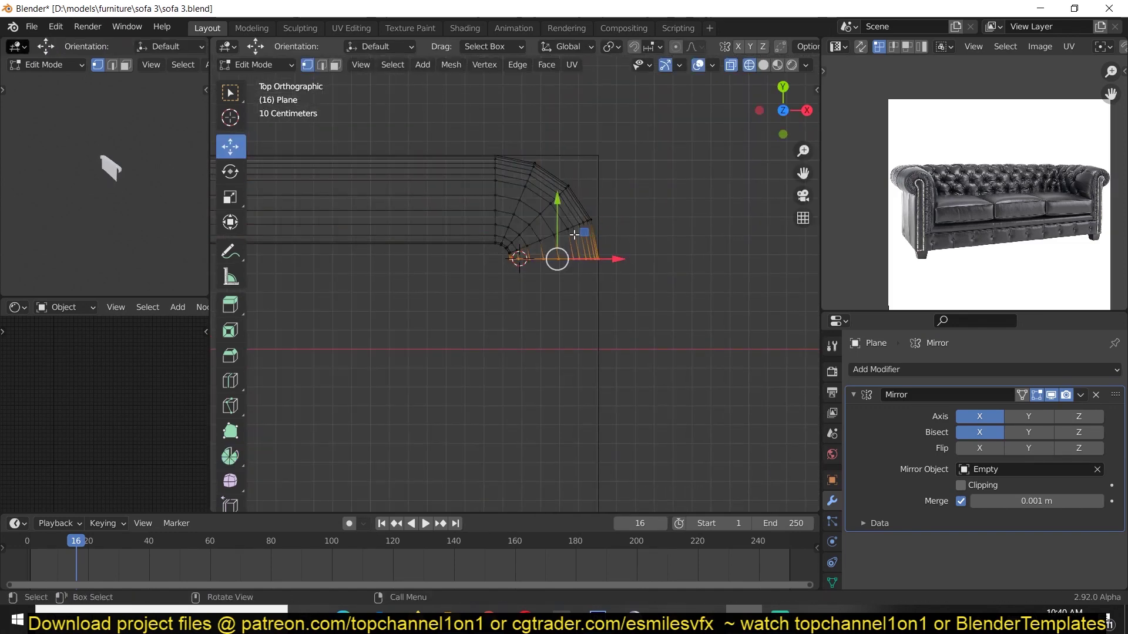
pyautogui.press('e')
pyautogui.press('y')
pyautogui.click(565, 438)
pyautogui.scroll(-5, 573, 405)
pyautogui.keyDown('shift'); pyautogui.moveTo(577, 376); pyautogui.dragTo(637, 287, button='middle'); pyautogui.keyUp('shift')
pyautogui.moveTo(591, 221); pyautogui.dragTo(591, 243)
pyautogui.moveTo(632, 220); pyautogui.dragTo(592, 136, button='middle')
pyautogui.press('Tab')
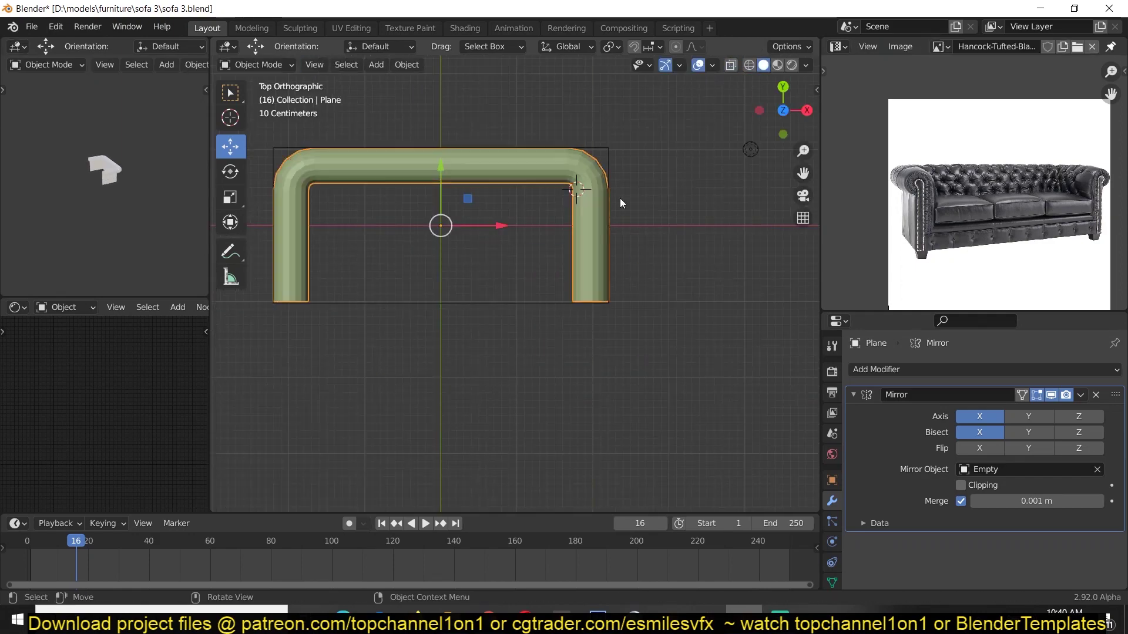
# - Check the mirrored sofa shell from different angles and save the file
pyautogui.scroll(3, 638, 253)
pyautogui.moveTo(640, 265); pyautogui.dragTo(641, 234, button='middle')
pyautogui.press('KP_7')
pyautogui.hotkey('ctrl', 's')
# - Add dense, evenly spaced loop cuts across and along the sofa back, and across the armrest
pyautogui.press('Tab')
pyautogui.moveTo(636, 291); pyautogui.dragTo(676, 222, button='middle')
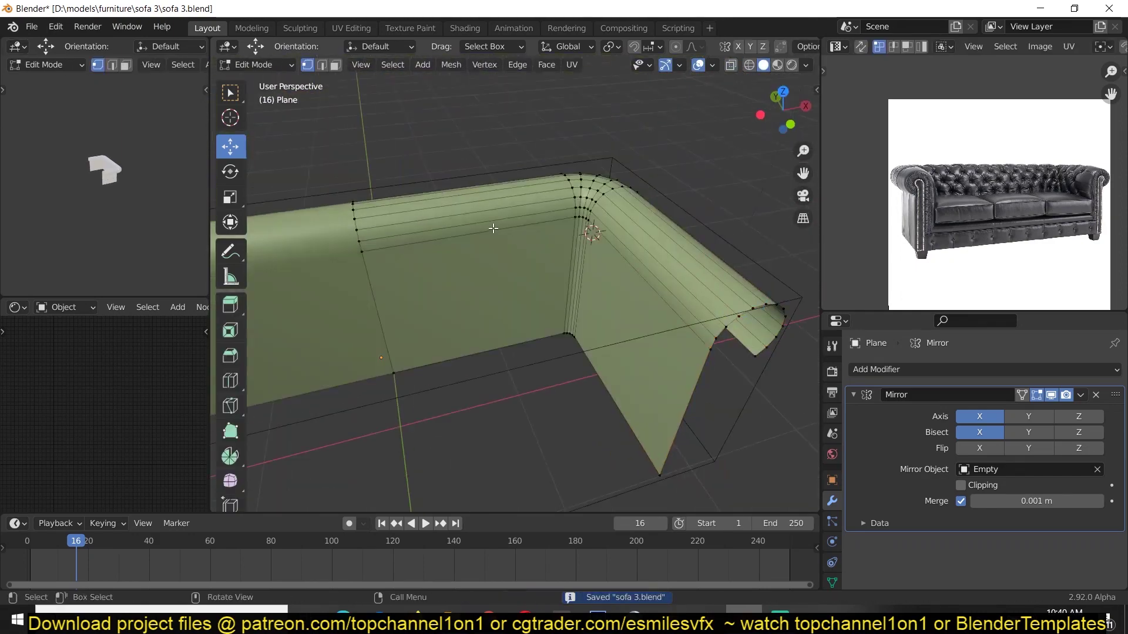
pyautogui.hotkey('ctrl', 'r')
pyautogui.scroll(14, 503, 216)
pyautogui.click(502, 216)
pyautogui.hotkey('ctrl', 'r')
pyautogui.scroll(14, 505, 302)
pyautogui.click(505, 302)
pyautogui.moveTo(505, 302); pyautogui.dragTo(517, 253, button='middle')
pyautogui.hotkey('ctrl', 'r')
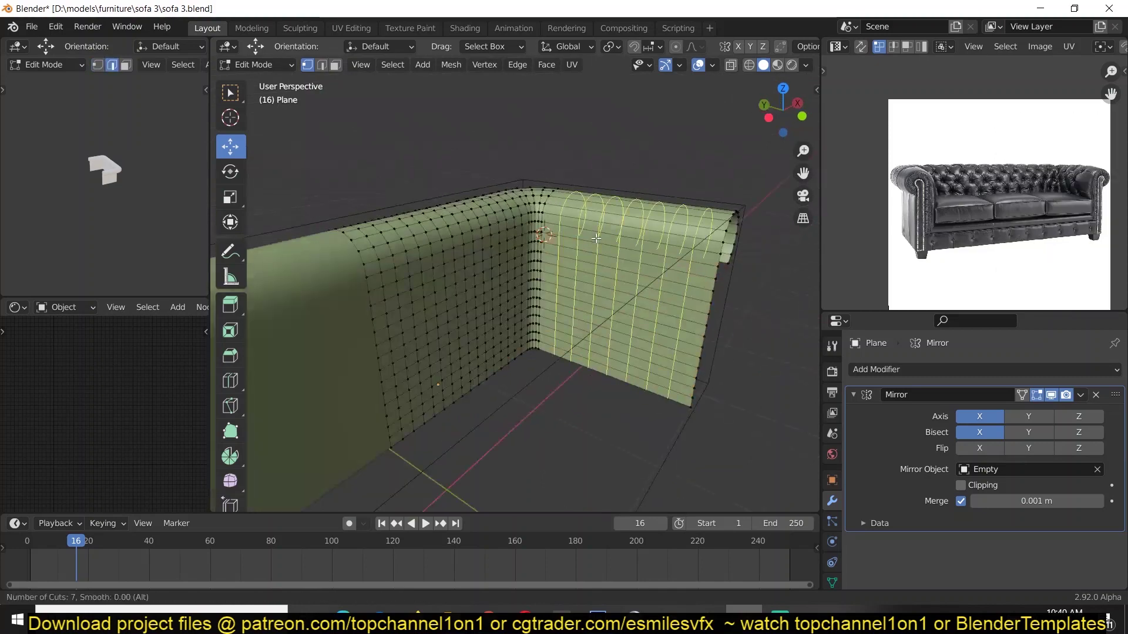
# - Add a level 2 Subdivision Surface modifier to the sofa shell
pyautogui.press('Tab')
pyautogui.moveTo(622, 340); pyautogui.dragTo(564, 343, button='middle')
pyautogui.hotkey('ctrl', '2')
pyautogui.press('Tab')
pyautogui.moveTo(774, 376); pyautogui.dragTo(646, 329, button='middle')
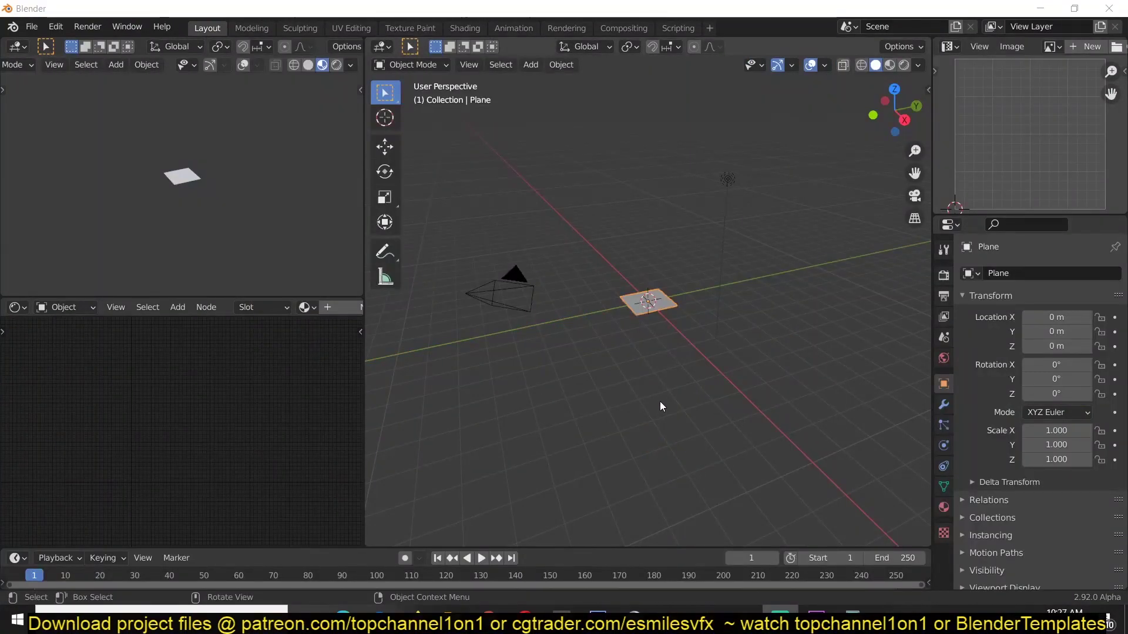
# - In the new scene, rotate the plane 90° about X and scale it up to about 3.345
pyautogui.scroll(4, 615, 358)
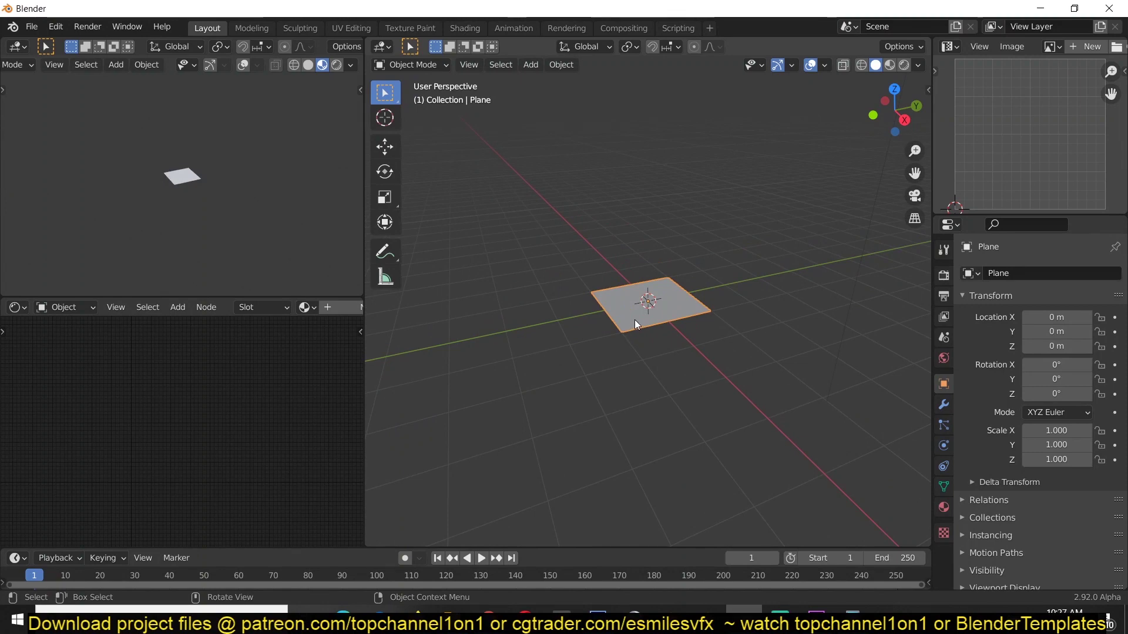
pyautogui.press('KP_7')
pyautogui.scroll(4, 680, 330)
pyautogui.press('r')
pyautogui.press('x')
pyautogui.press('9')
pyautogui.press('0')
pyautogui.press('Return')
pyautogui.press('s')
pyautogui.click(740, 335)
# - Subdivide the whole upright plane repeatedly into a fine square grid
pyautogui.press('Tab')
pyautogui.moveTo(728, 329); pyautogui.dragTo(754, 267, button='middle')
pyautogui.rightClick(754, 268)
pyautogui.click(755, 267)
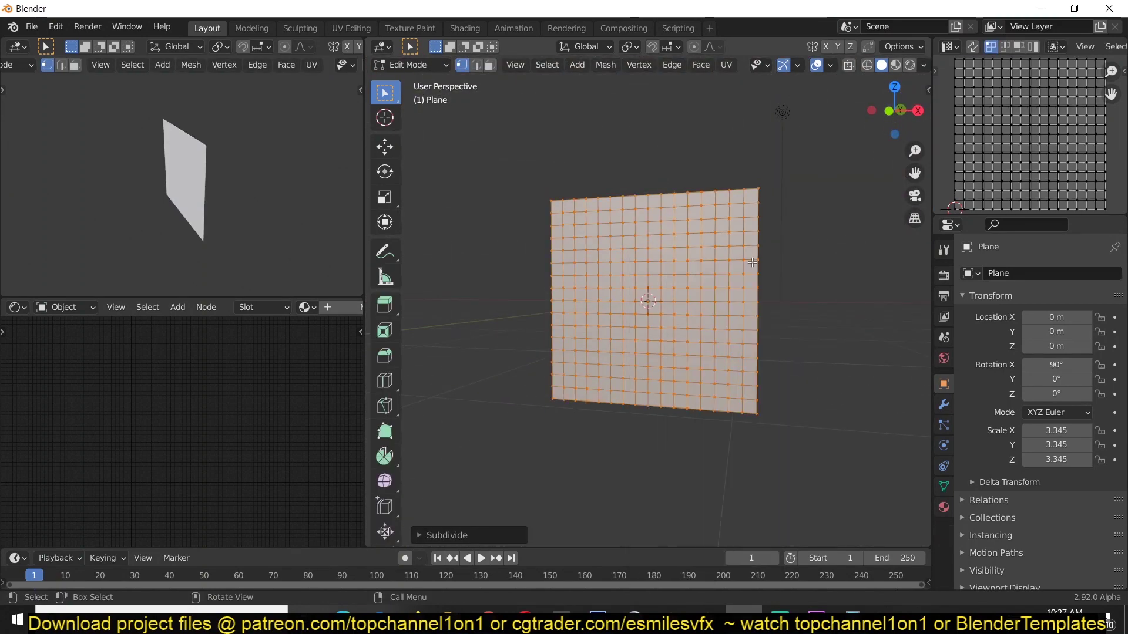
pyautogui.press('Tab')
# - Add a Decimate modifier to the subdivided plane and show the viewport in wireframe
pyautogui.scroll(6, 764, 266)
pyautogui.click(943, 404)
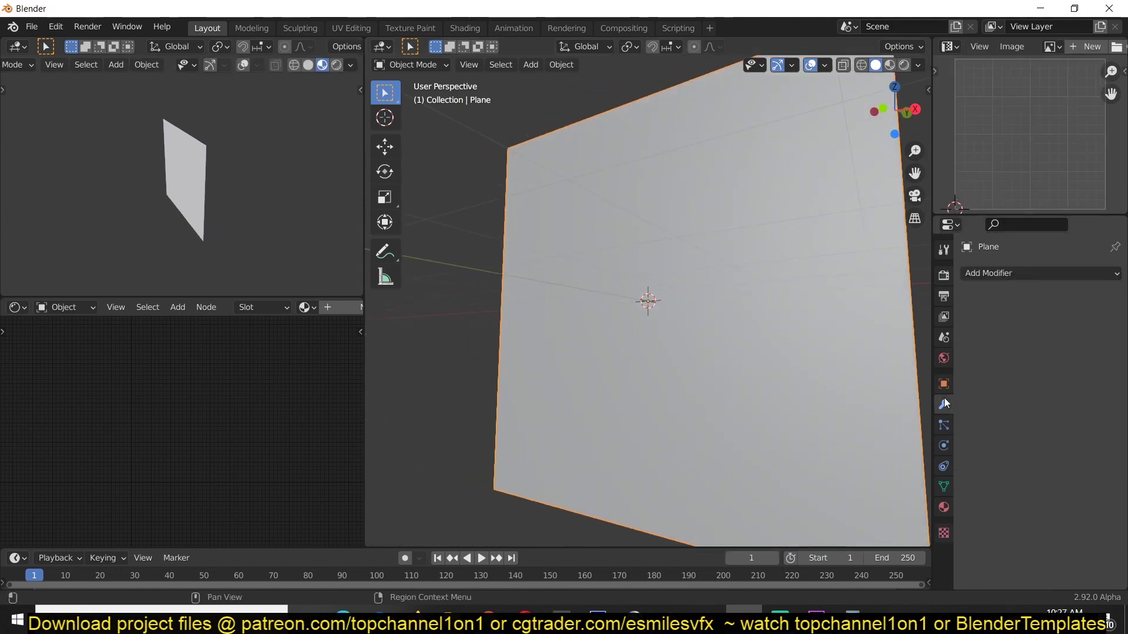
pyautogui.click(1031, 276)
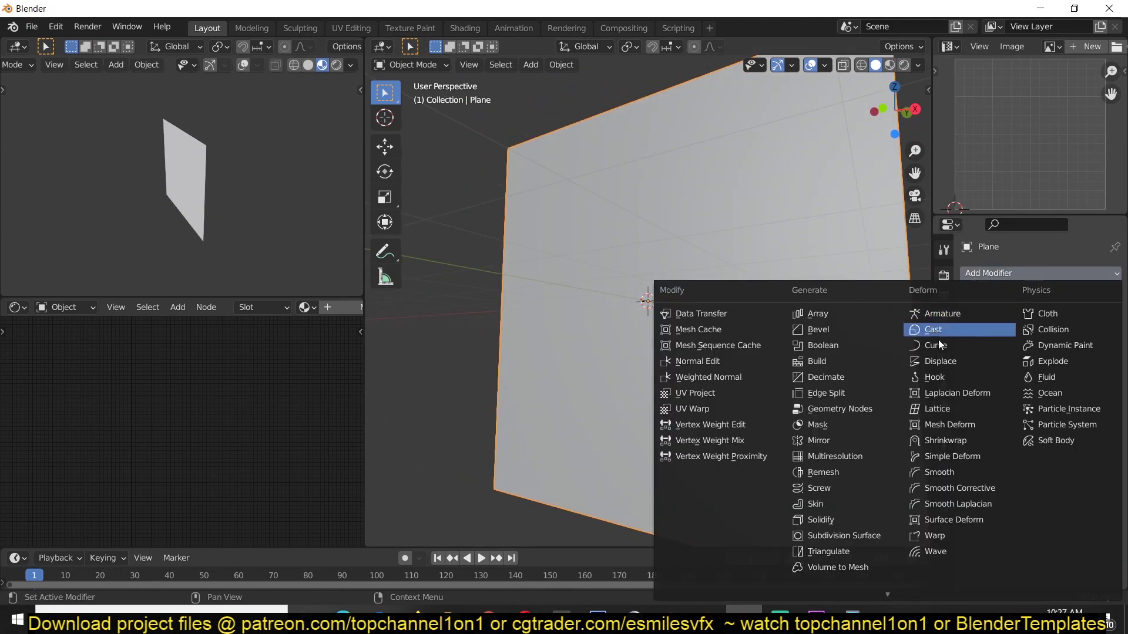
pyautogui.click(858, 372)
pyautogui.press('z')
pyautogui.click(473, 331)
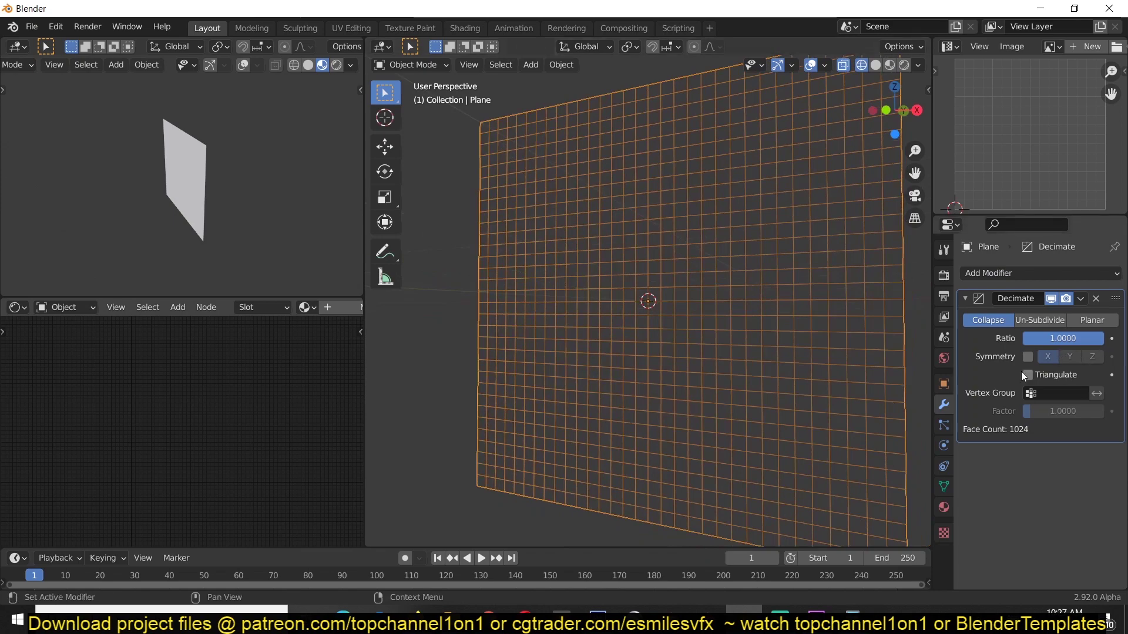
# - Switch the Decimate modifier to Un-Subdivide with 1 iteration to make a diagonal grid
pyautogui.click(1043, 321)
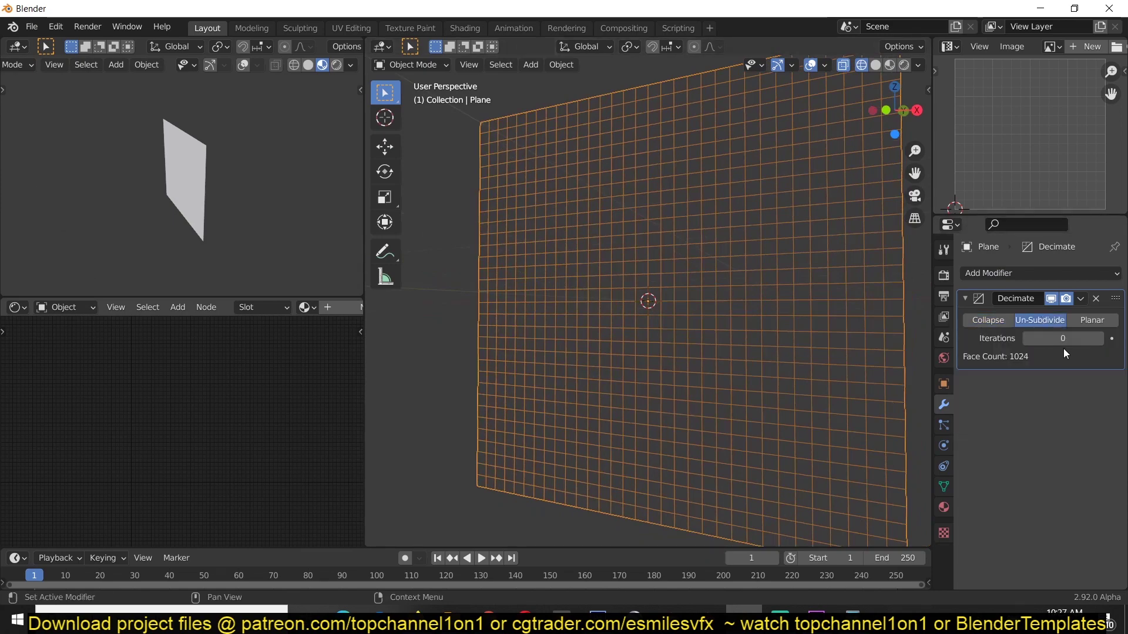
pyautogui.click(1098, 340)
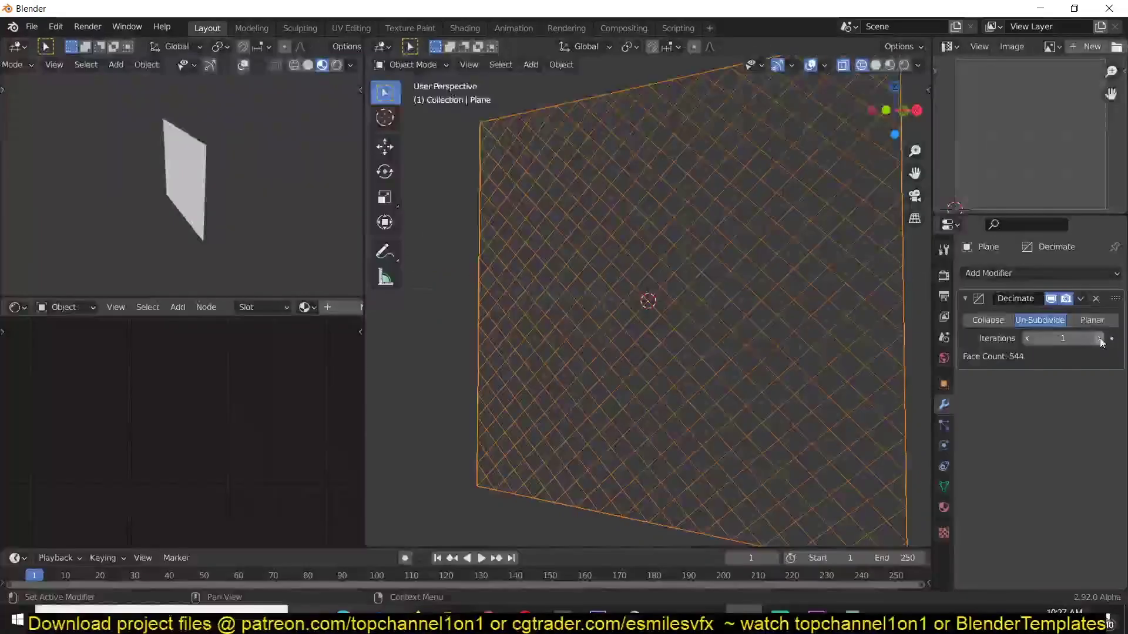
pyautogui.moveTo(692, 206); pyautogui.dragTo(816, 252, button='middle')
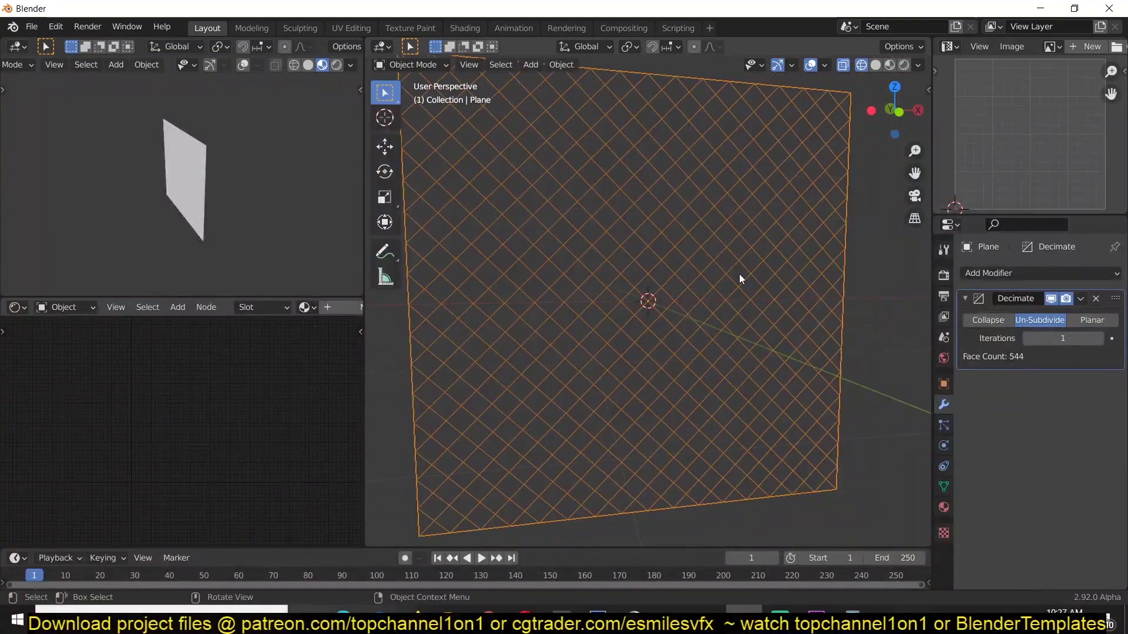
pyautogui.moveTo(731, 277); pyautogui.dragTo(703, 245, button='middle')
pyautogui.moveTo(665, 195); pyautogui.dragTo(686, 234, button='middle')
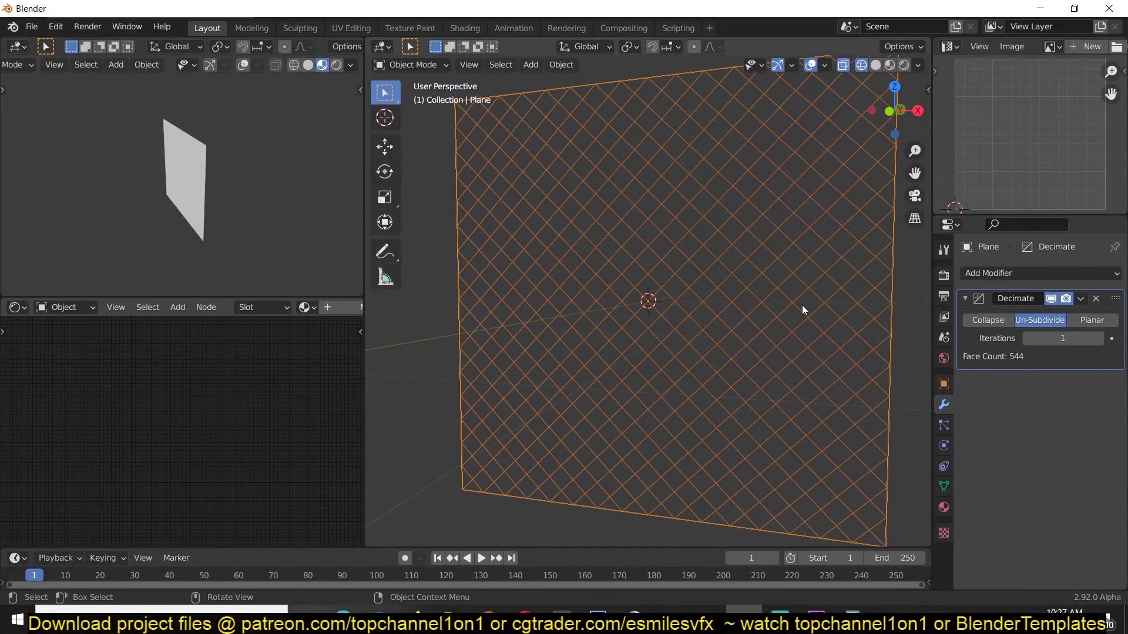
# - Try 3 Un-Subdivide iterations on the plane and return the value to 1
pyautogui.moveTo(1062, 339); pyautogui.dragTo(1094, 339)
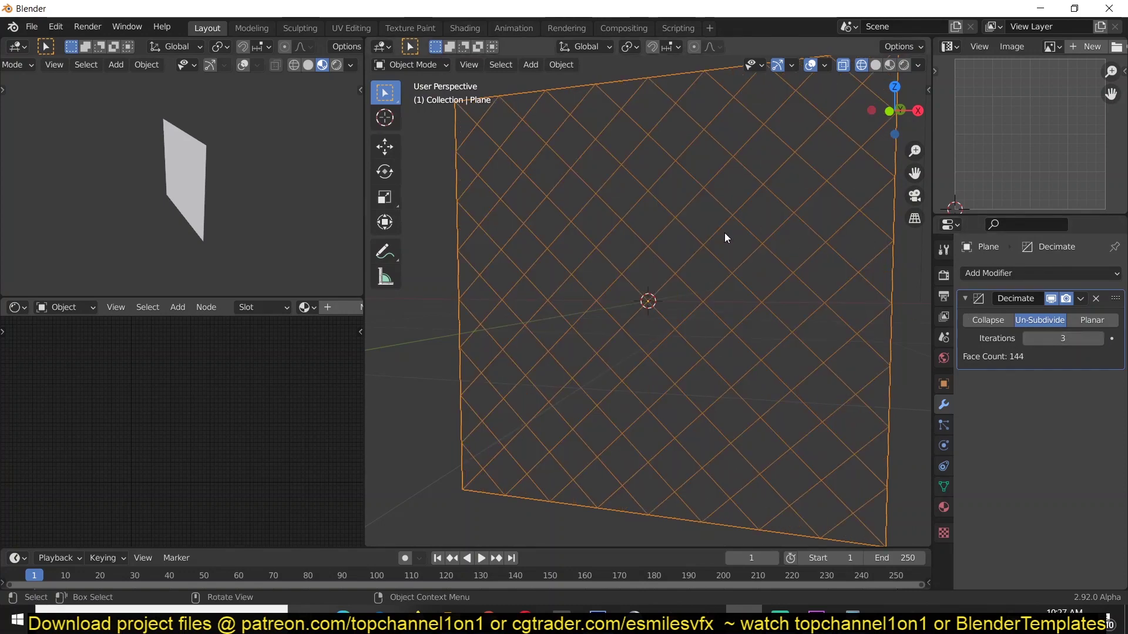
pyautogui.click(1028, 339)
pyautogui.click(1028, 339)
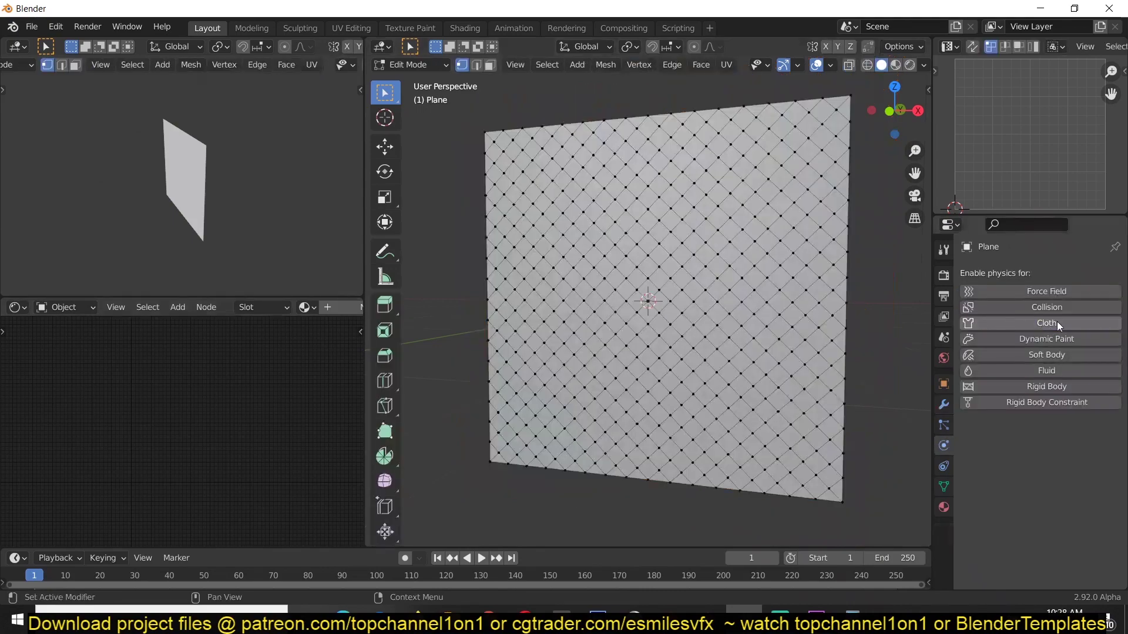
# - Enable Cloth physics on the diamond-grid plane and look through its settings
pyautogui.click(993, 323)
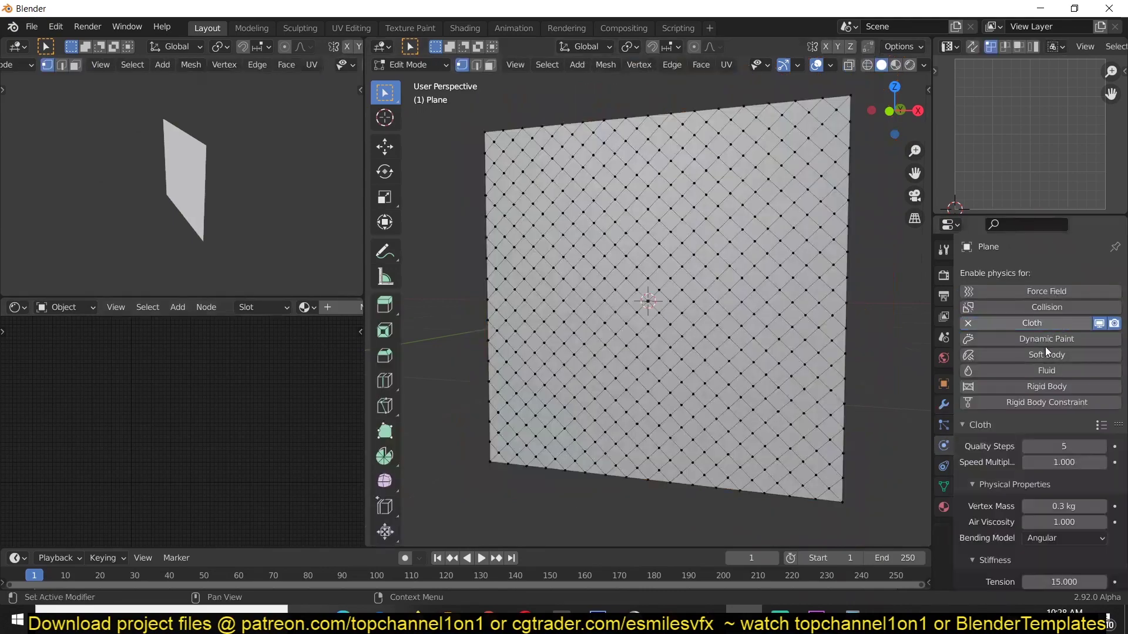
pyautogui.scroll(-8, 987, 445)
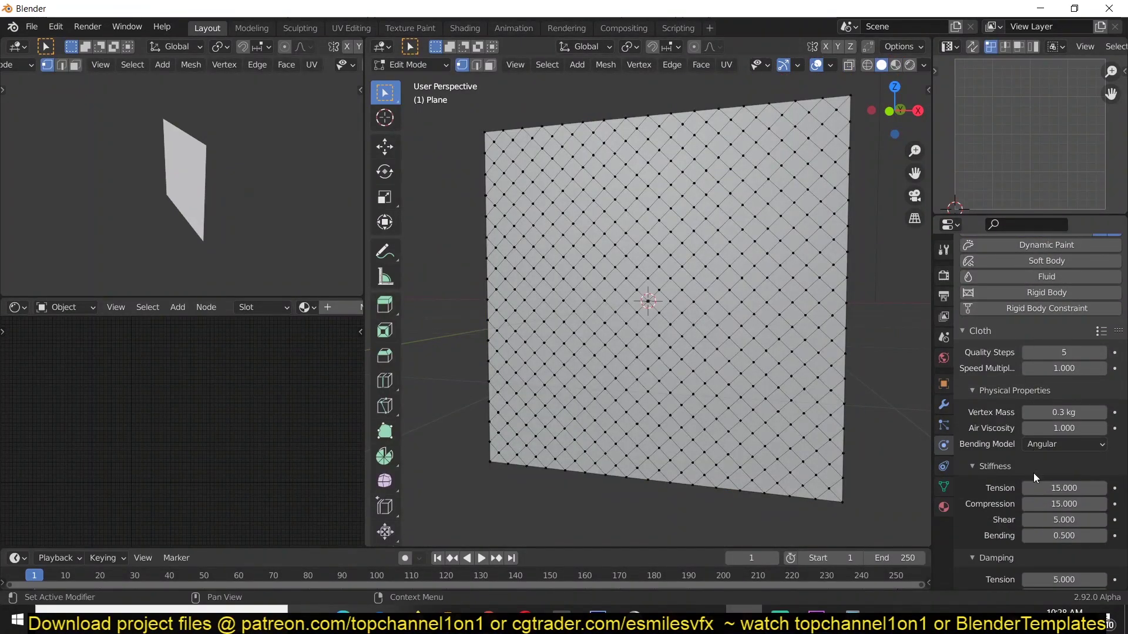
pyautogui.scroll(3, 603, 252)
pyautogui.scroll(-3, 674, 286)
# - Select five separate diamond faces on the plane, one toward each corner and one near the centre, working from the front view
pyautogui.press('KP_1')
pyautogui.scroll(5, 670, 289)
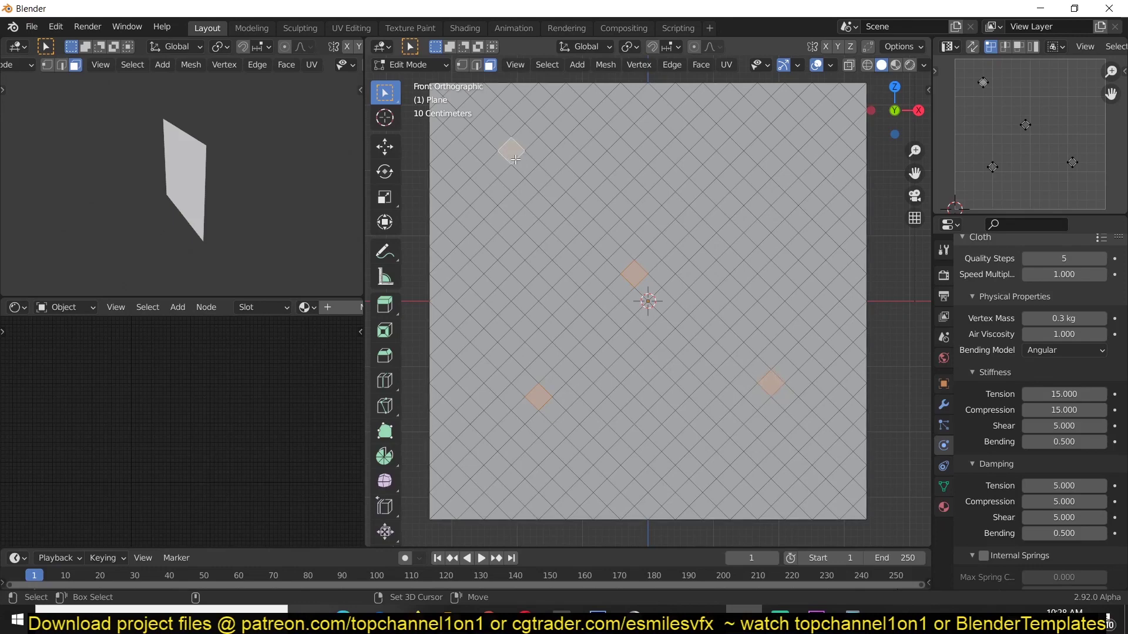
pyautogui.moveTo(671, 306); pyautogui.dragTo(631, 272, button='middle')
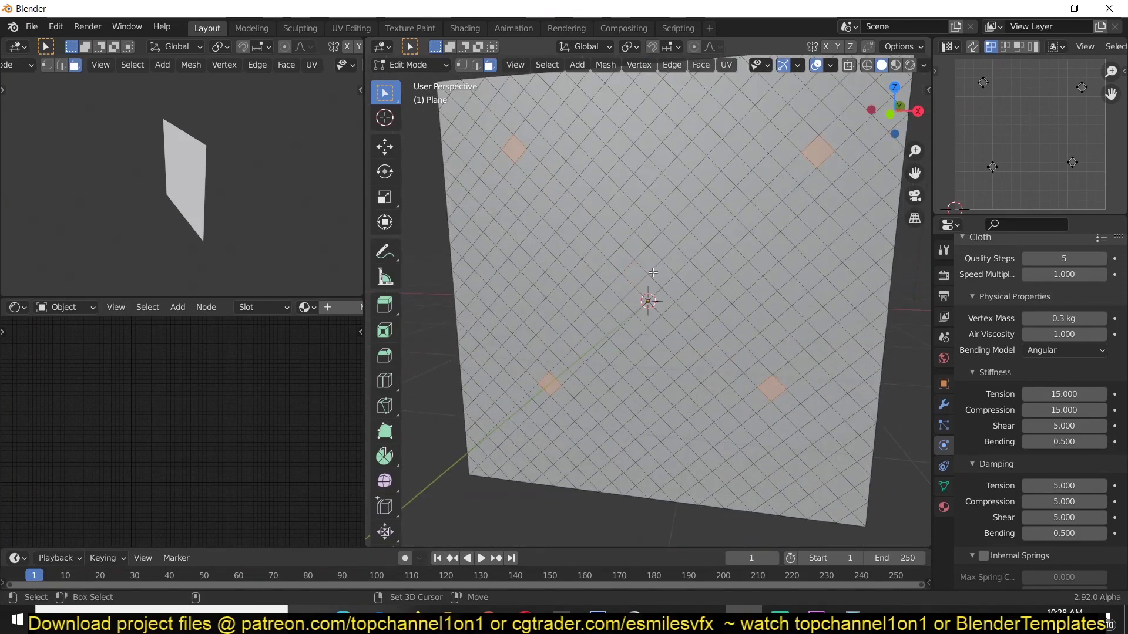
pyautogui.scroll(-3, 665, 270)
pyautogui.moveTo(670, 353)
pyautogui.mouseDown(button='middle')
pyautogui.moveTo(695, 323)
pyautogui.moveTo(676, 376)
pyautogui.moveTo(676, 346)
pyautogui.mouseUp(button='middle')
pyautogui.scroll(3, 694, 323)
pyautogui.scroll(-4, 675, 376)
# - Create a vertex group on the plane, assign the selected diamond faces to it and return to Object Mode
pyautogui.click(944, 486)
pyautogui.click(1118, 306)
pyautogui.click(1114, 304)
pyautogui.click(977, 395)
pyautogui.press('Tab')
pyautogui.click(943, 404)
pyautogui.press('Tab')
pyautogui.press('Tab')
# - Enable Pressure in the plane's cloth settings and set it to 10
pyautogui.click(943, 445)
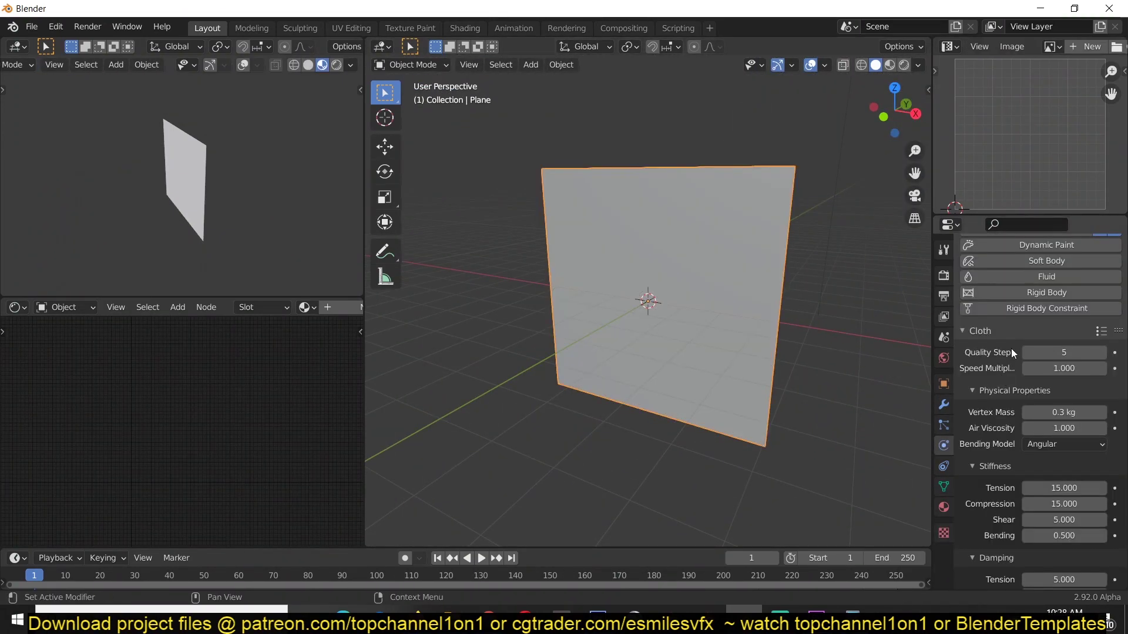
pyautogui.scroll(-4, 985, 468)
pyautogui.scroll(-10, 999, 517)
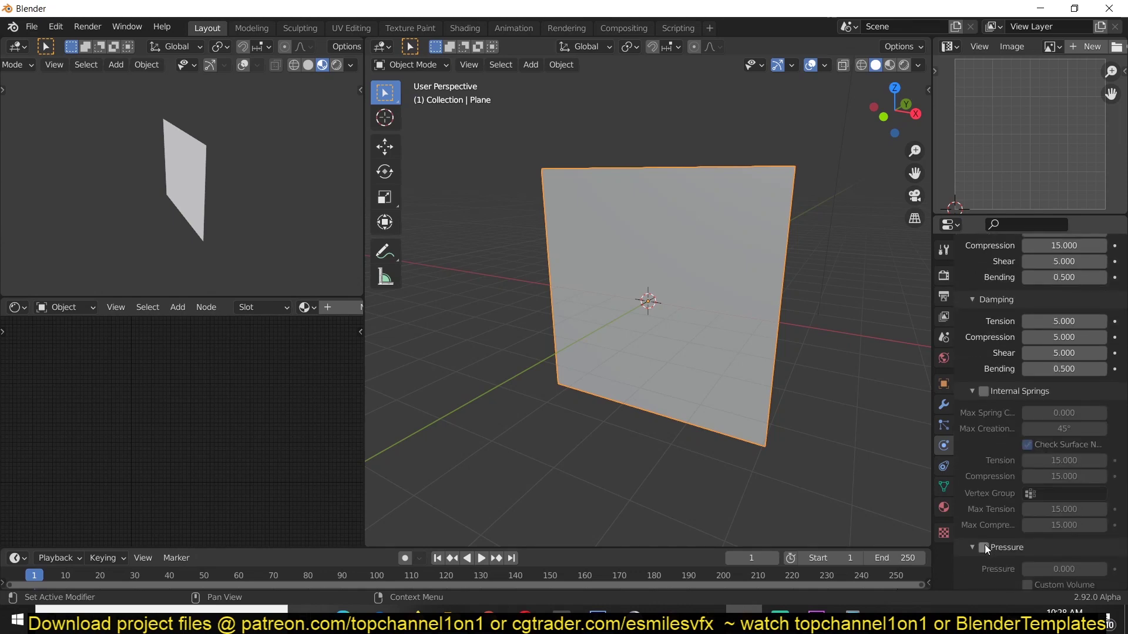
pyautogui.click(984, 431)
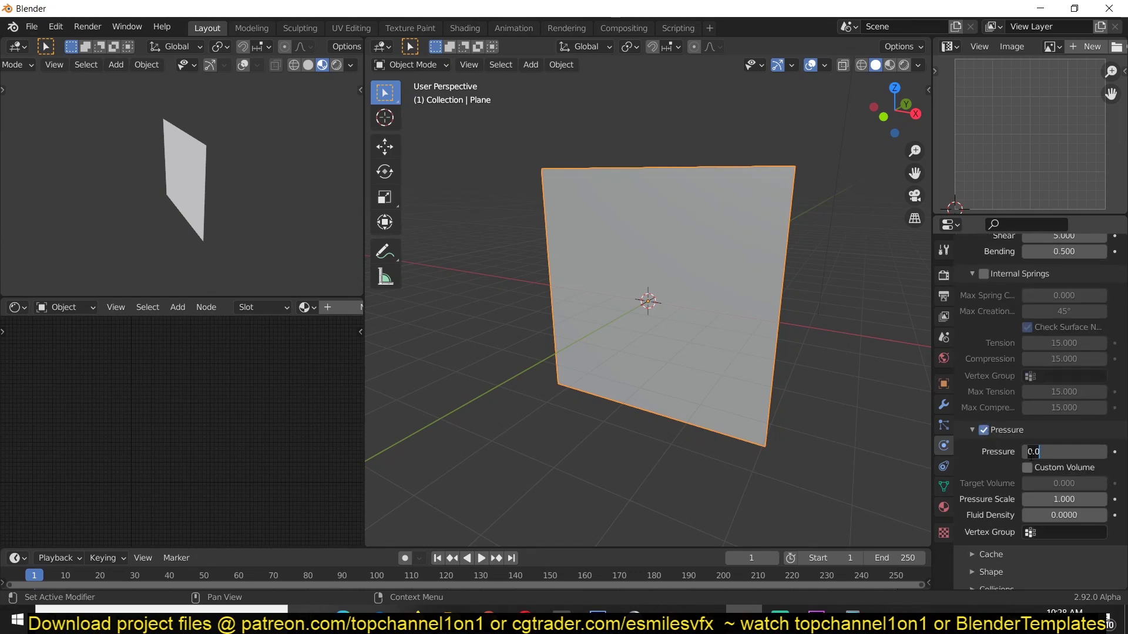
pyautogui.scroll(-2, 1019, 505)
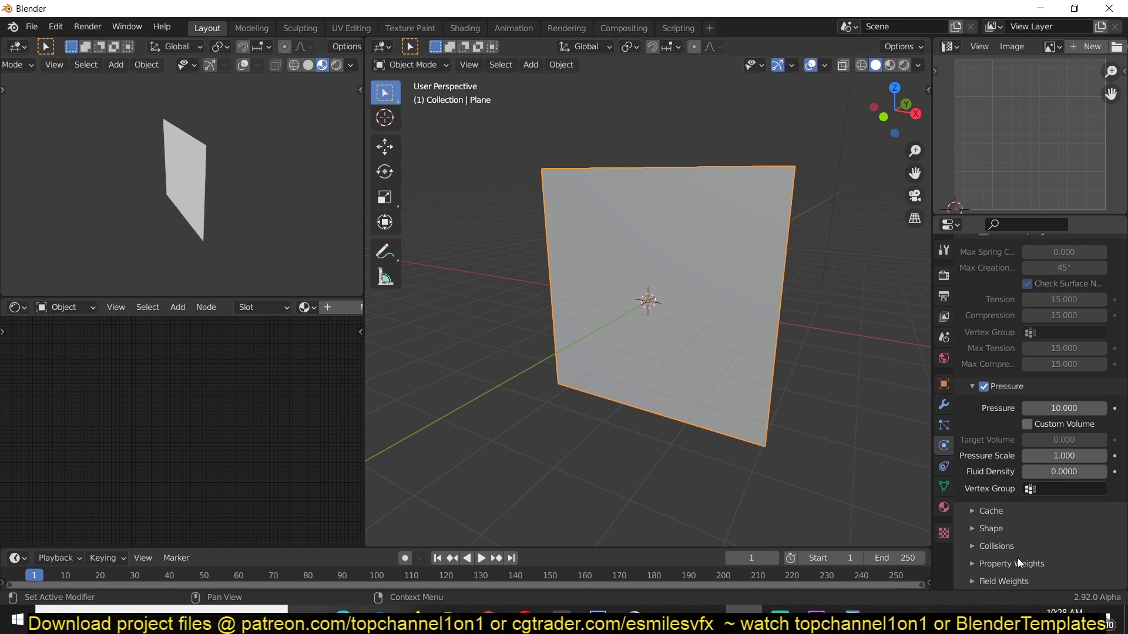
# - Set the cloth's Gravity field weight to 0 and test the simulation
pyautogui.scroll(-6, 1092, 586)
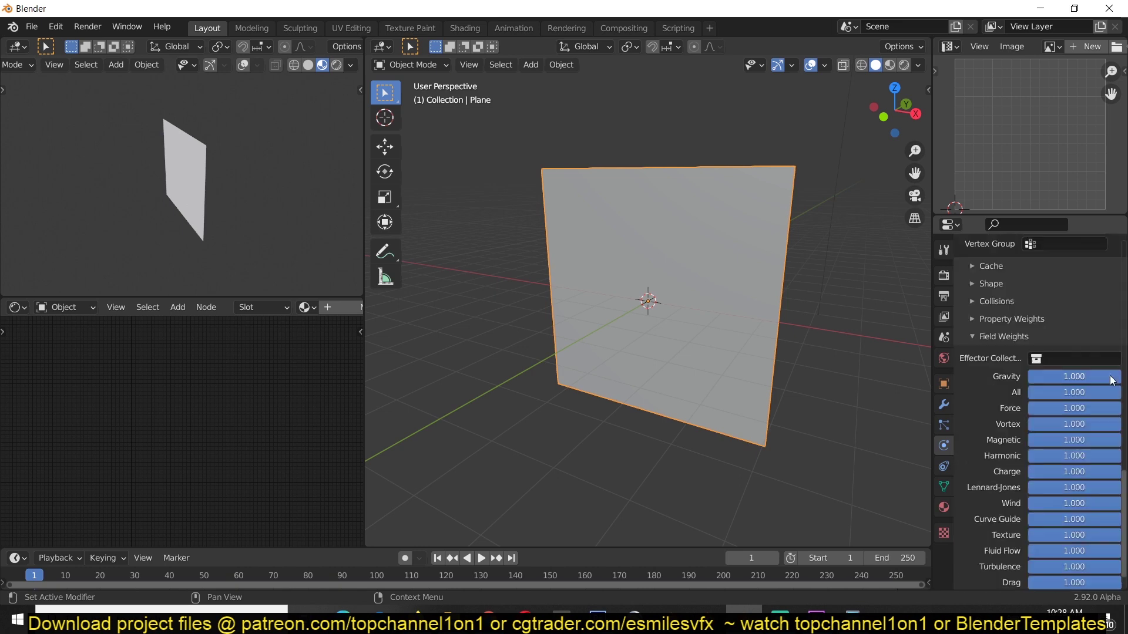
pyautogui.moveTo(1111, 378); pyautogui.dragTo(1060, 378)
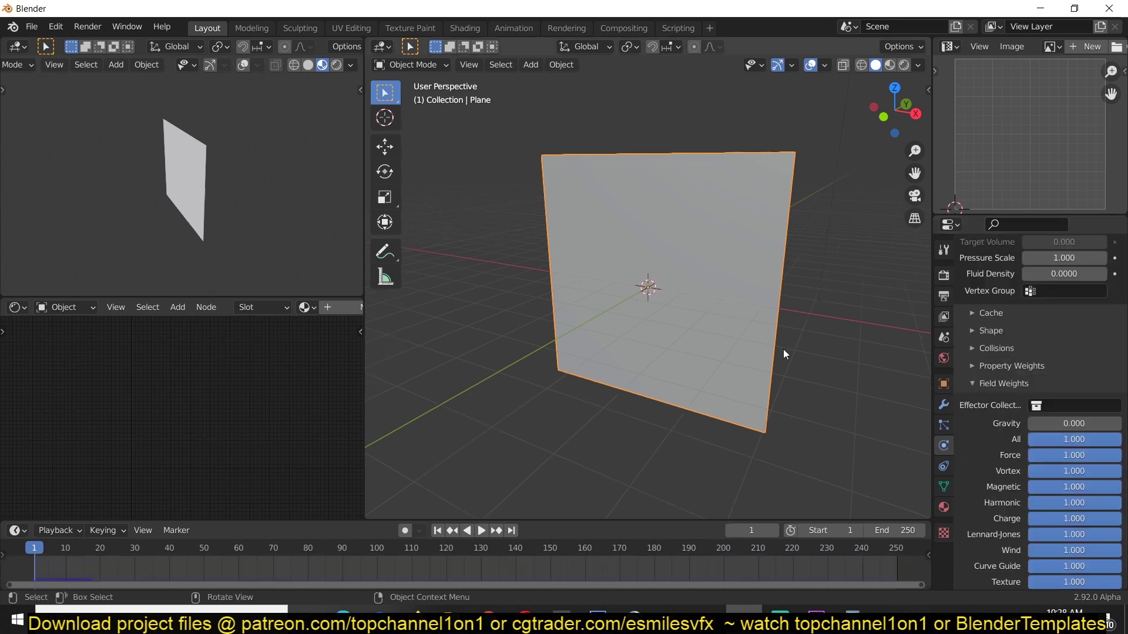
pyautogui.press('space')
pyautogui.press('Escape')
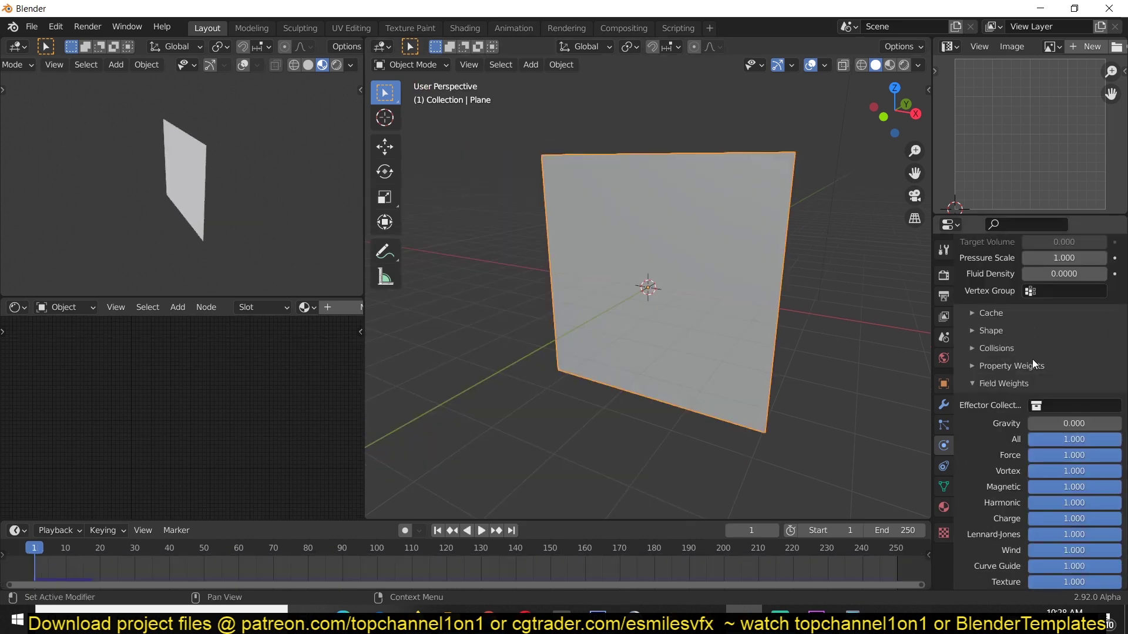
# - Apply the plane's object transform, set the cloth pressure to 1 and run the simulation again
pyautogui.scroll(8, 970, 401)
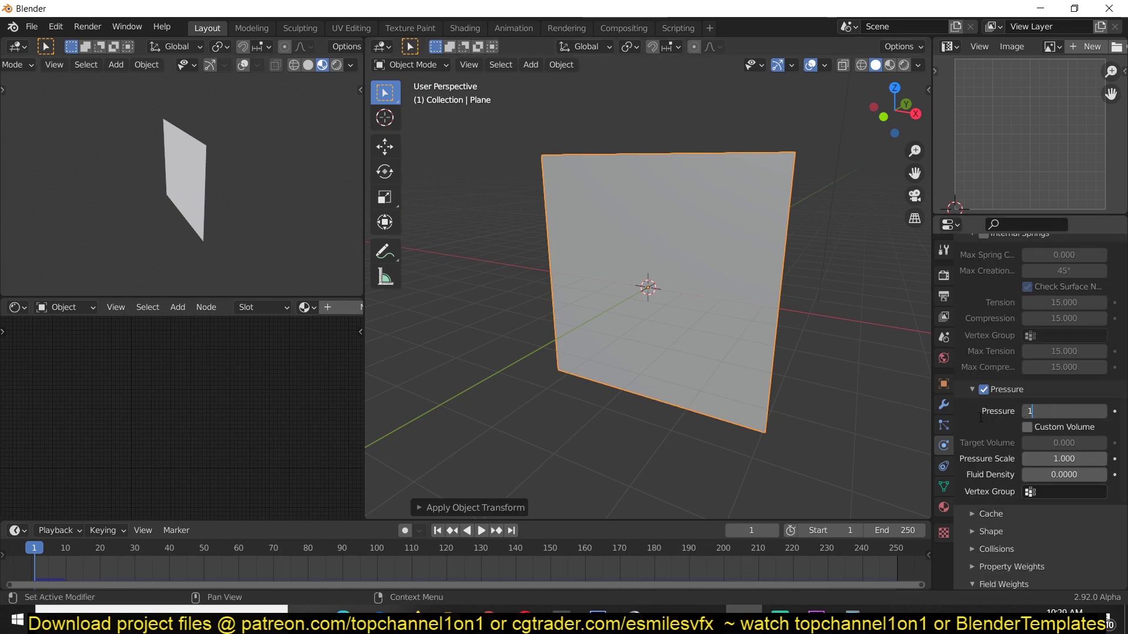
pyautogui.press('Return')
pyautogui.press('space')
pyautogui.press('Escape')
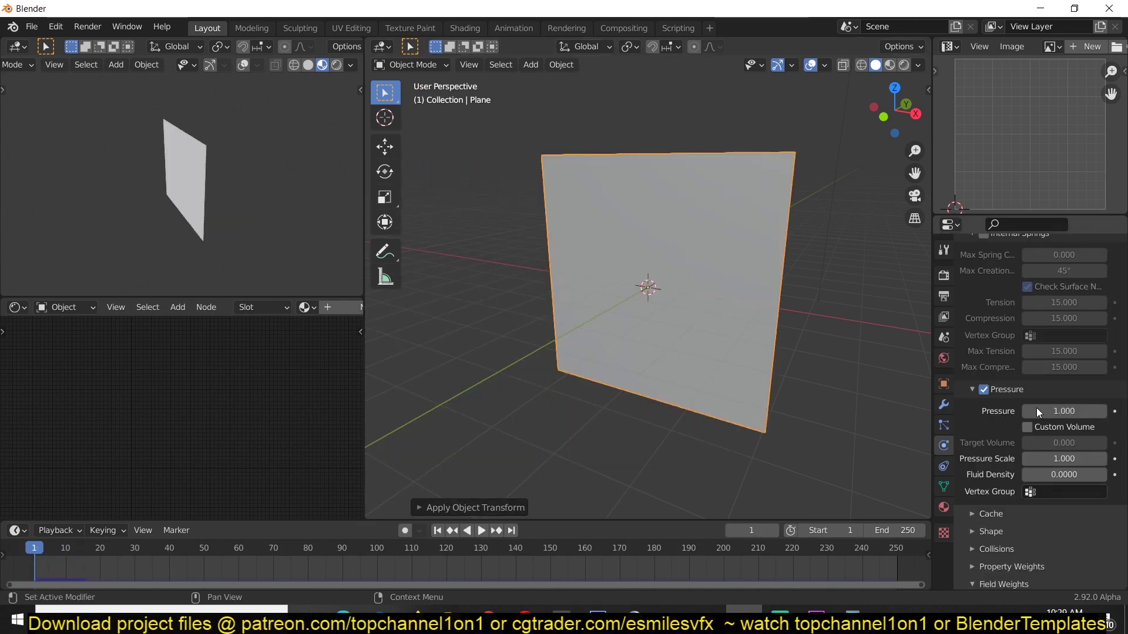
# - Use the vertex group "Group" as the pin group in the cloth's Shape settings
pyautogui.scroll(8, 1039, 413)
pyautogui.click(944, 404)
pyautogui.click(944, 488)
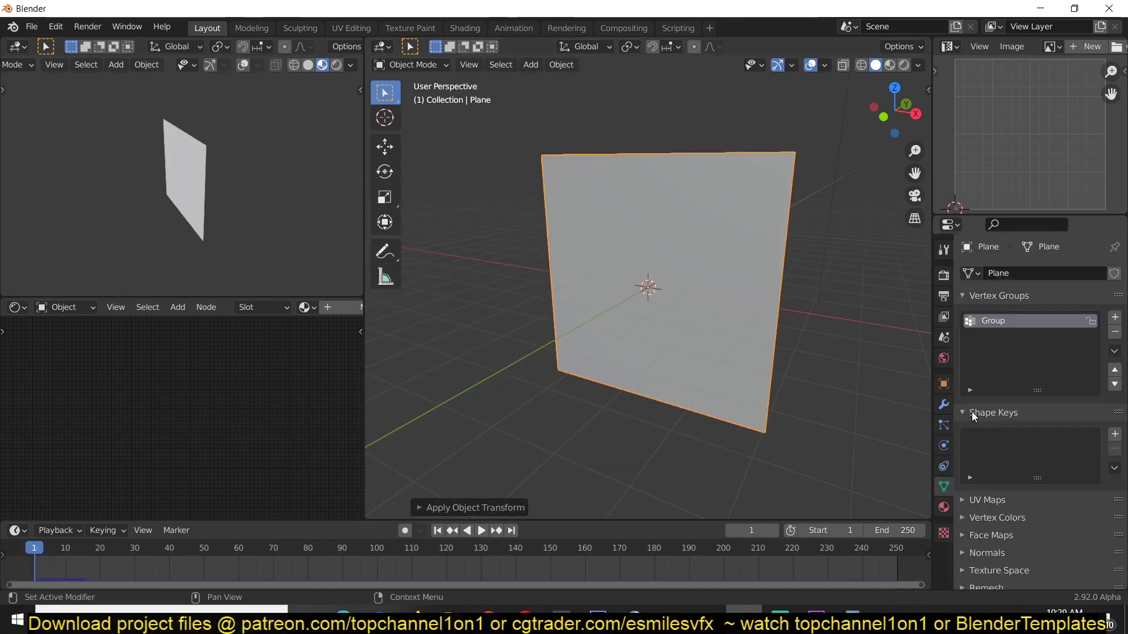
pyautogui.click(944, 406)
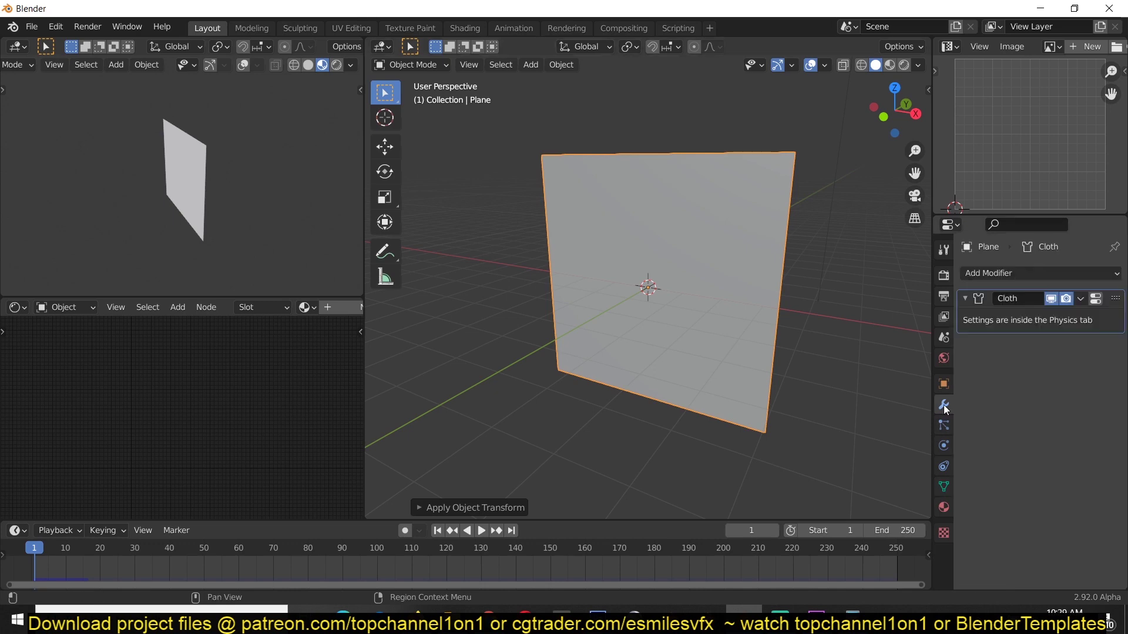
pyautogui.click(1095, 300)
pyautogui.moveTo(1125, 344); pyautogui.dragTo(1117, 514)
pyautogui.click(1022, 457)
pyautogui.click(1058, 480)
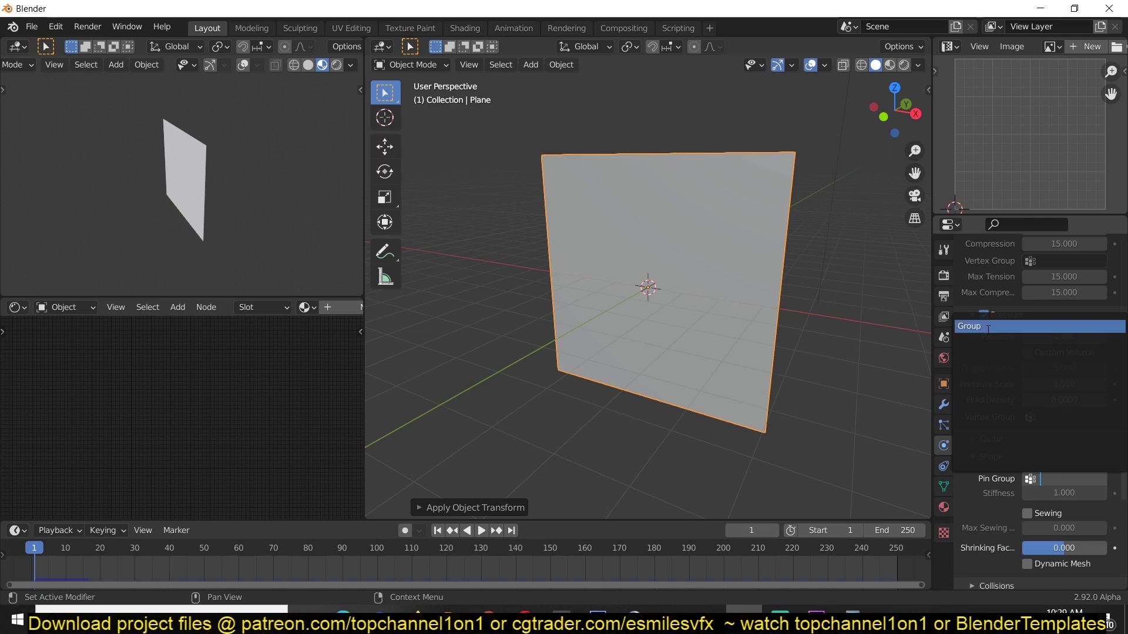
pyautogui.click(988, 331)
# - Play the cloth simulation to examine how the plane behaves with only the diamond faces pinned
pyautogui.press('space')
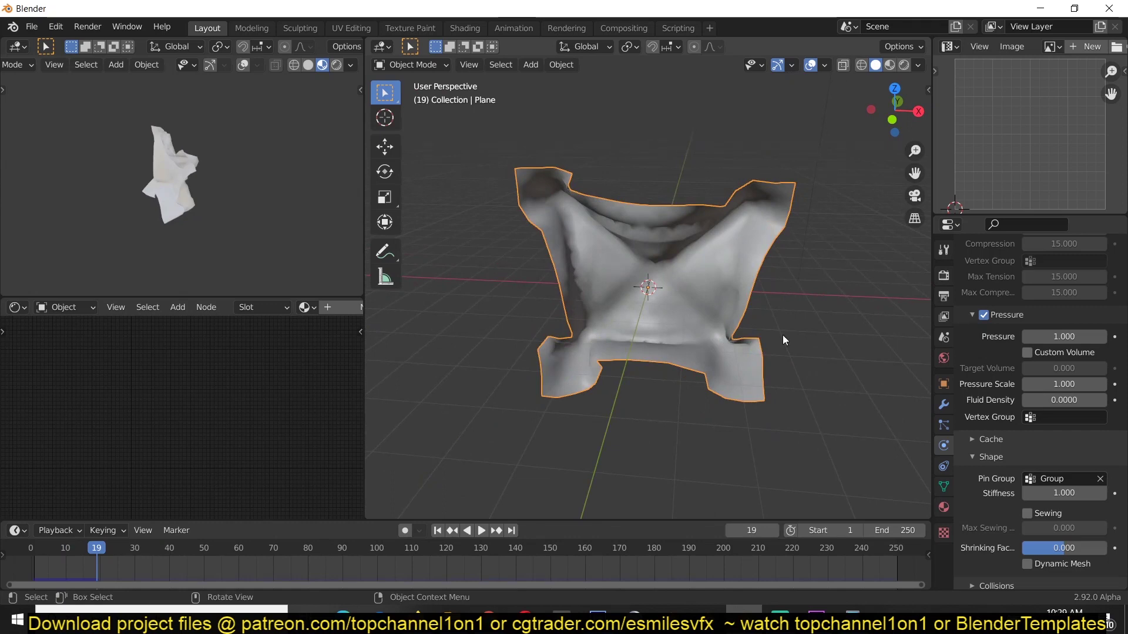
pyautogui.press('space')
pyautogui.press('space')
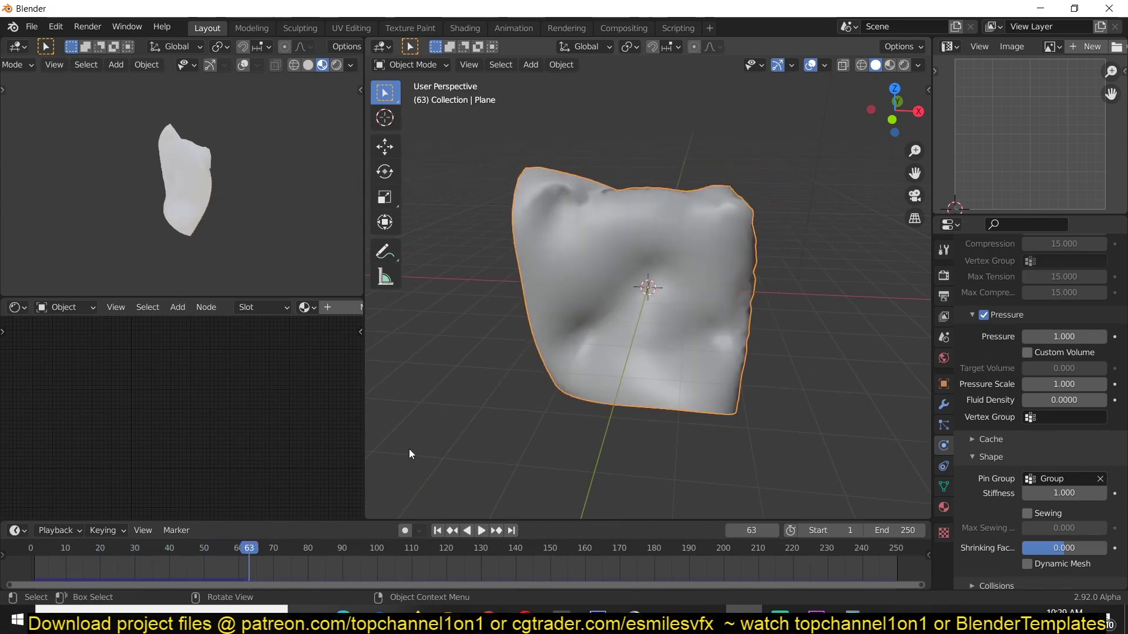
# - Rewind to frame 0, select the plane's outer boundary edges and assign them to the vertex group "Group"
pyautogui.click(20, 561)
pyautogui.press('Tab')
pyautogui.keyDown('alt'); pyautogui.click(705, 146); pyautogui.keyUp('alt')
pyautogui.click(943, 405)
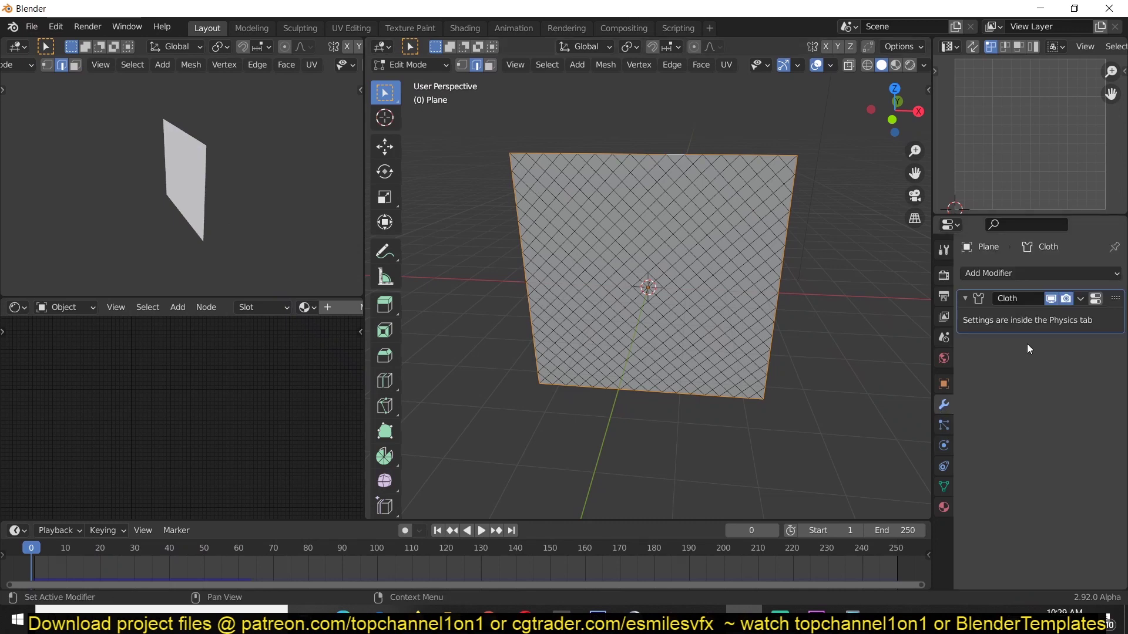
pyautogui.click(944, 487)
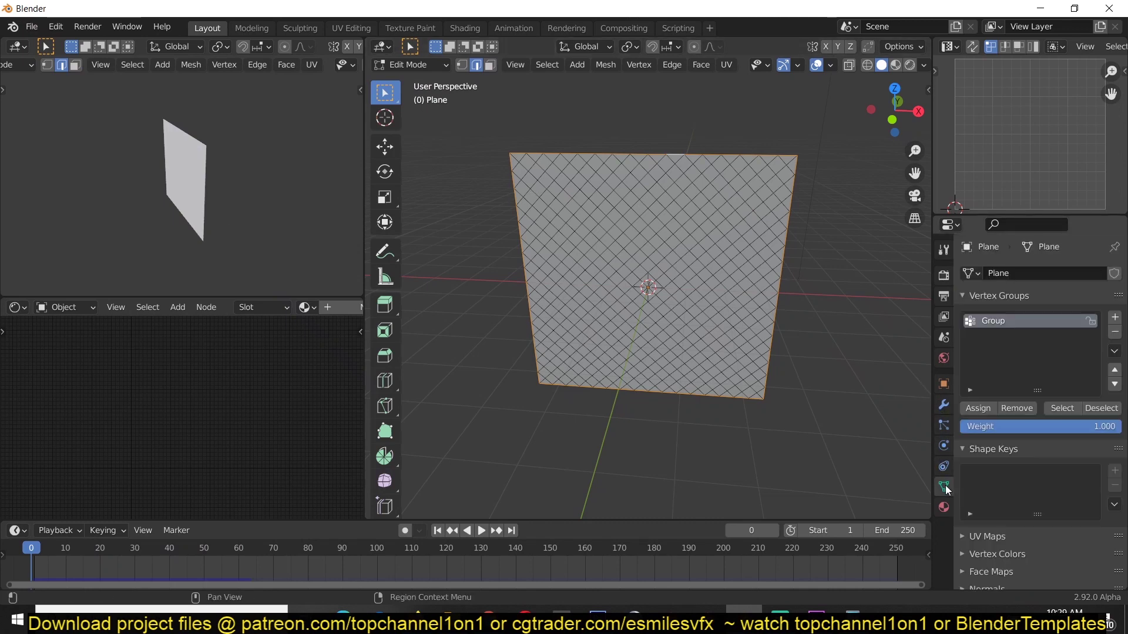
pyautogui.click(979, 408)
# - Replay the simulation with the border pinned and turn on the wireframe overlay in the viewport
pyautogui.press('Tab')
pyautogui.press('space')
pyautogui.moveTo(785, 284); pyautogui.dragTo(730, 298, button='middle')
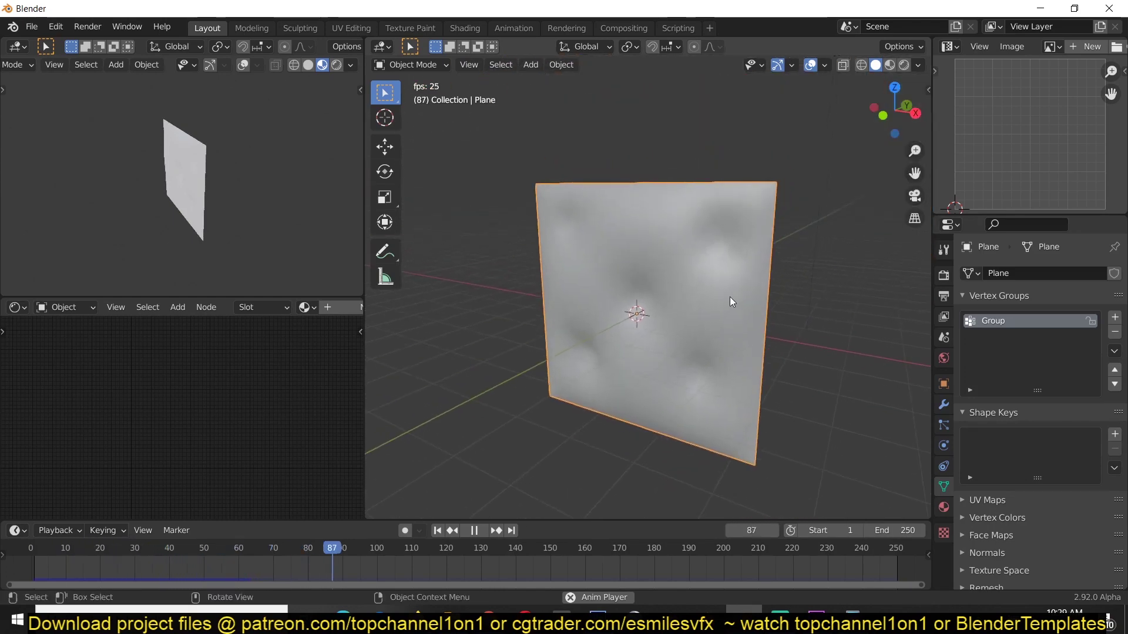
pyautogui.click(944, 404)
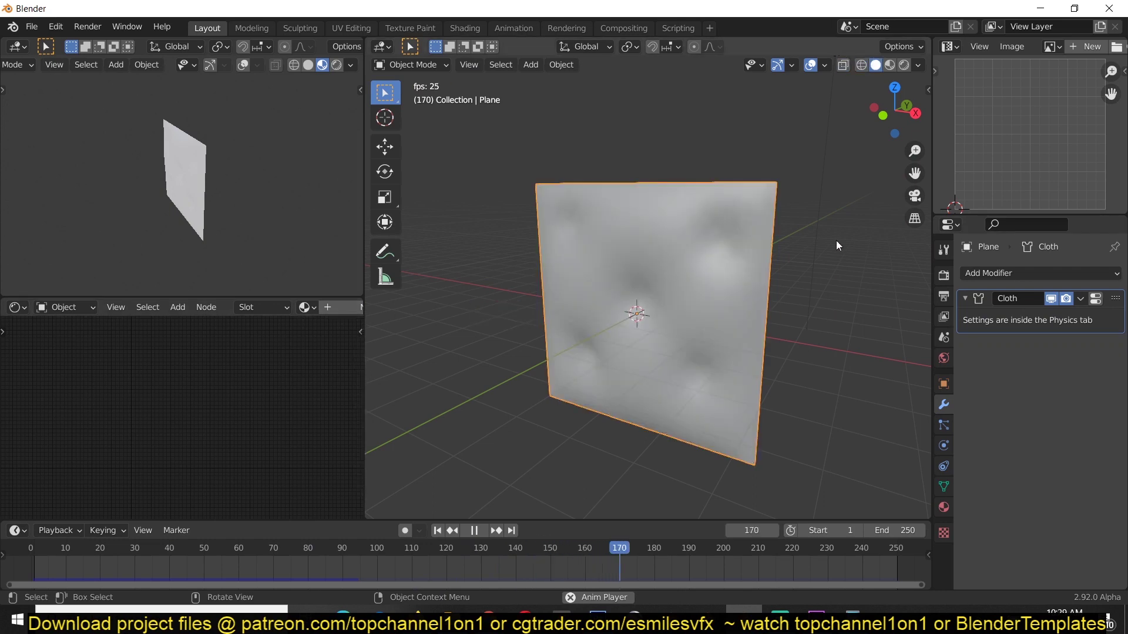
pyautogui.click(825, 65)
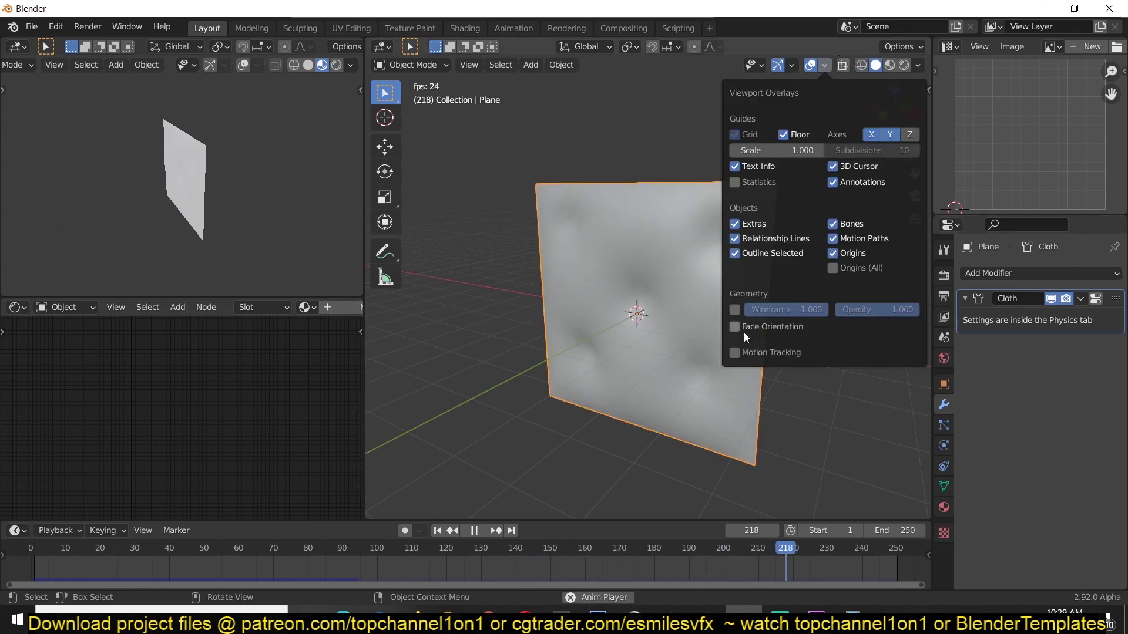
pyautogui.click(734, 310)
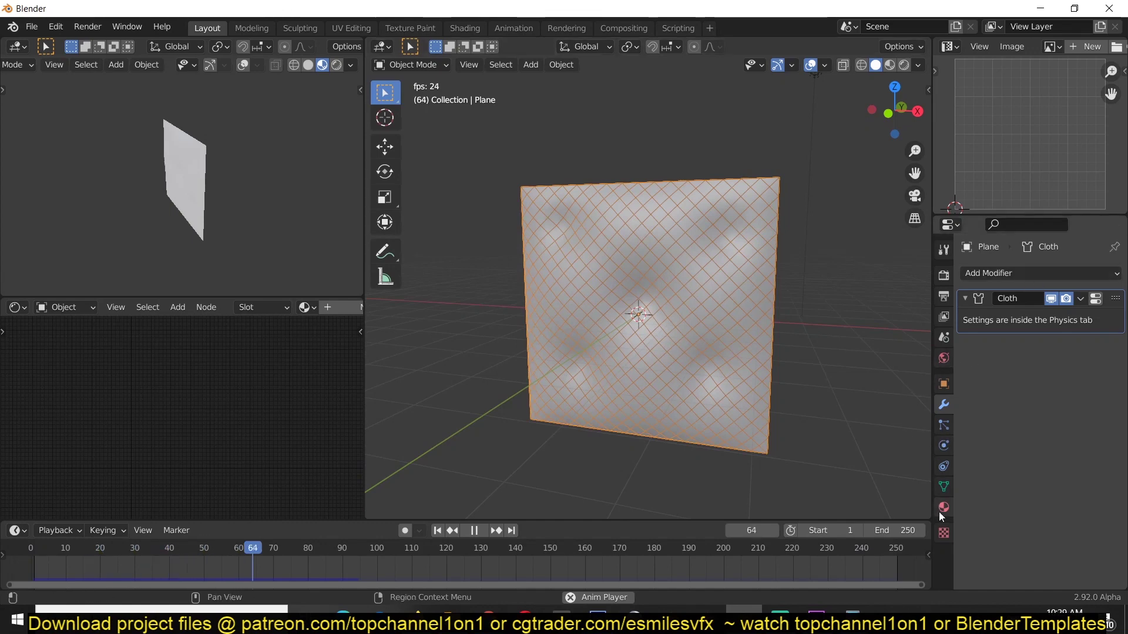
# - Set the cloth's Shrinking Factor to about -0.178 and replay the simulation, inspecting the bulges from the side
pyautogui.click(943, 424)
pyautogui.click(944, 406)
pyautogui.click(1096, 299)
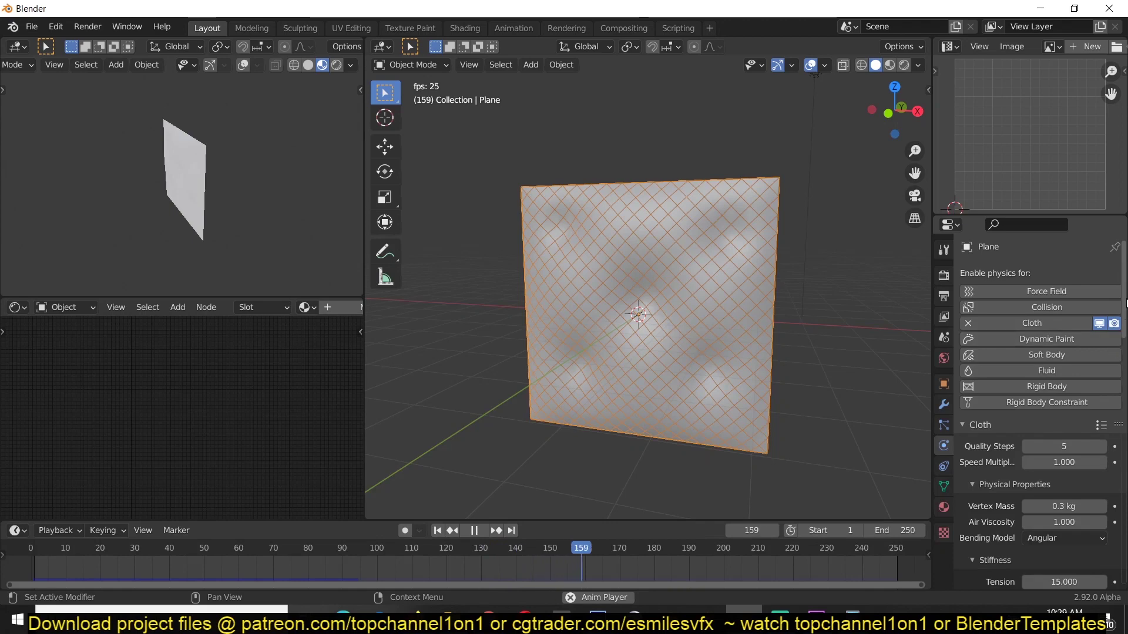
pyautogui.moveTo(1122, 286); pyautogui.dragTo(1122, 488)
pyautogui.press('space')
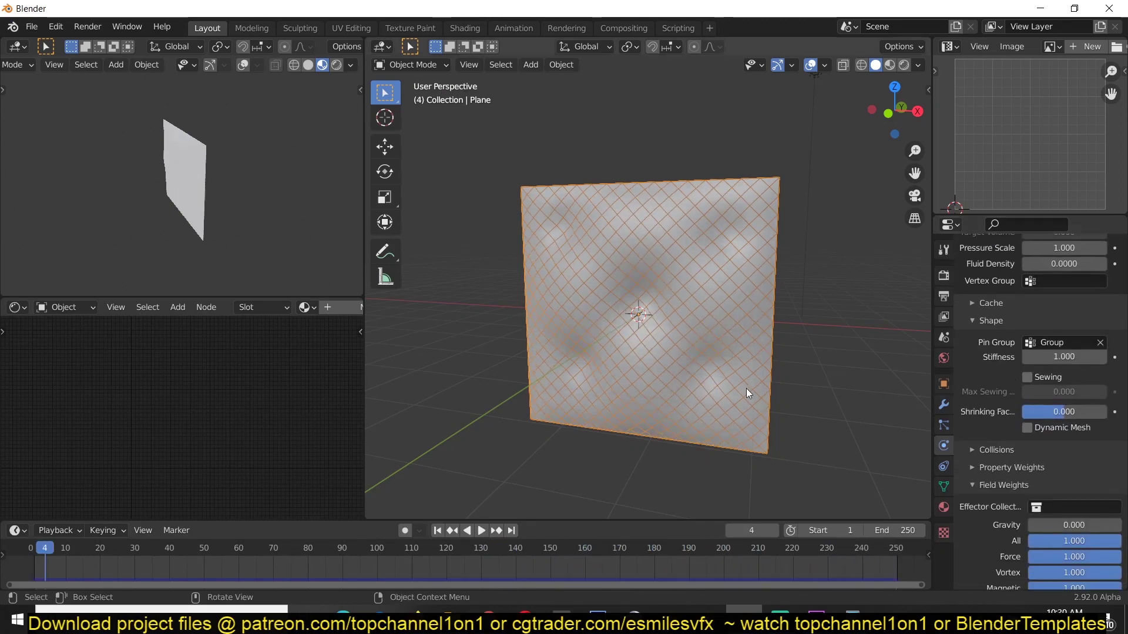
pyautogui.moveTo(1043, 411); pyautogui.dragTo(1011, 412)
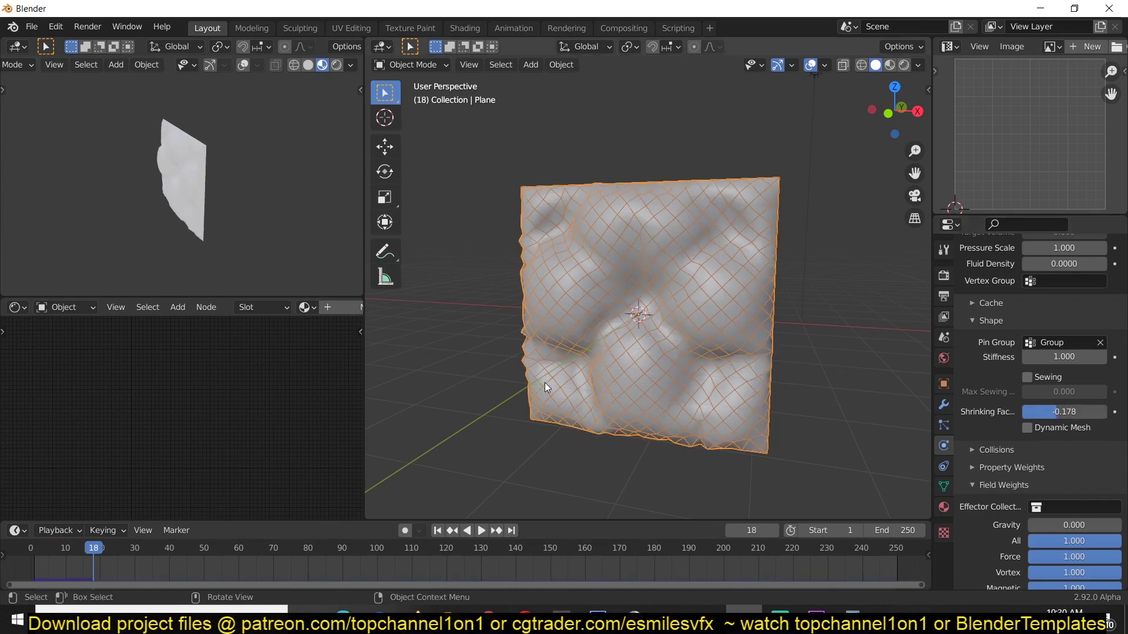
pyautogui.moveTo(678, 354); pyautogui.dragTo(568, 333, button='middle')
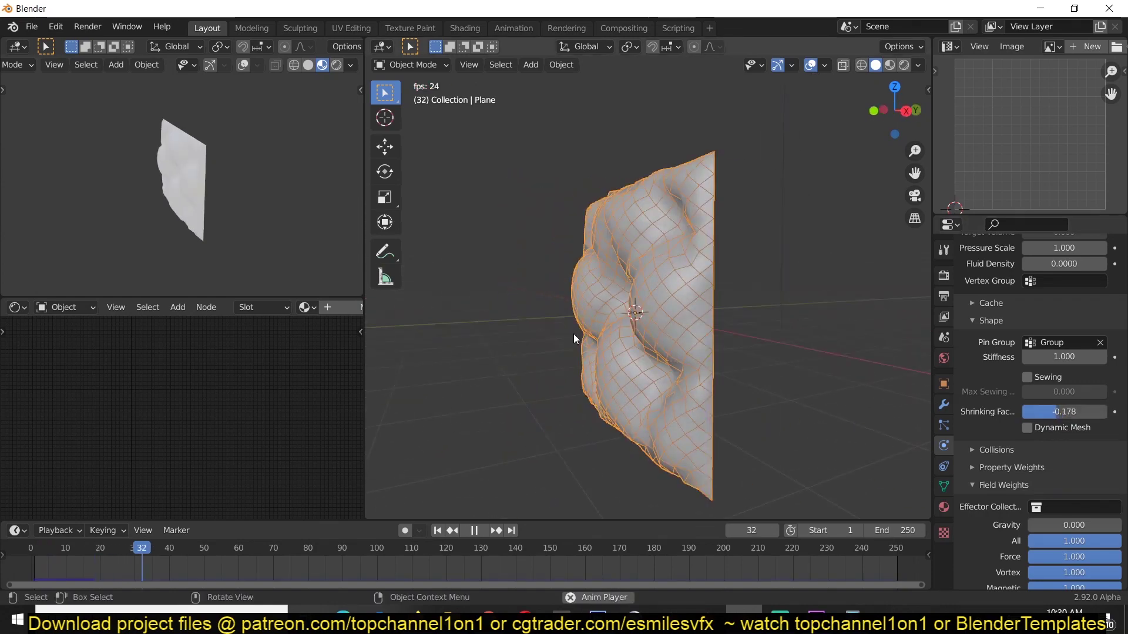
# - Add a Multiresolution modifier to the plane, place it above the Cloth modifier and subdivide it once
pyautogui.click(943, 405)
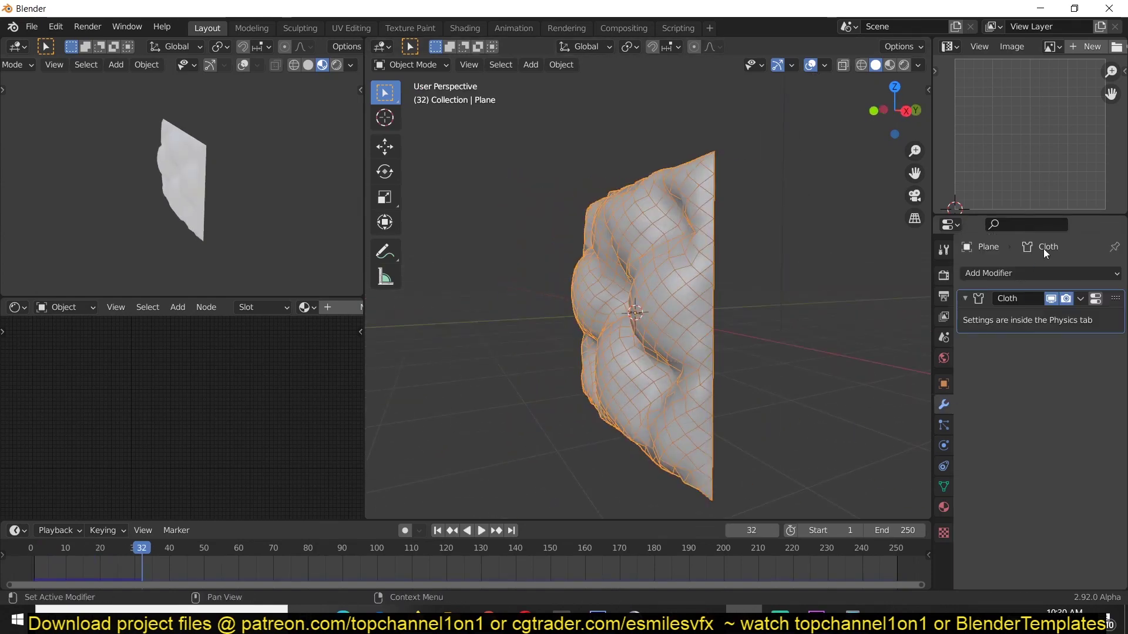
pyautogui.click(1007, 274)
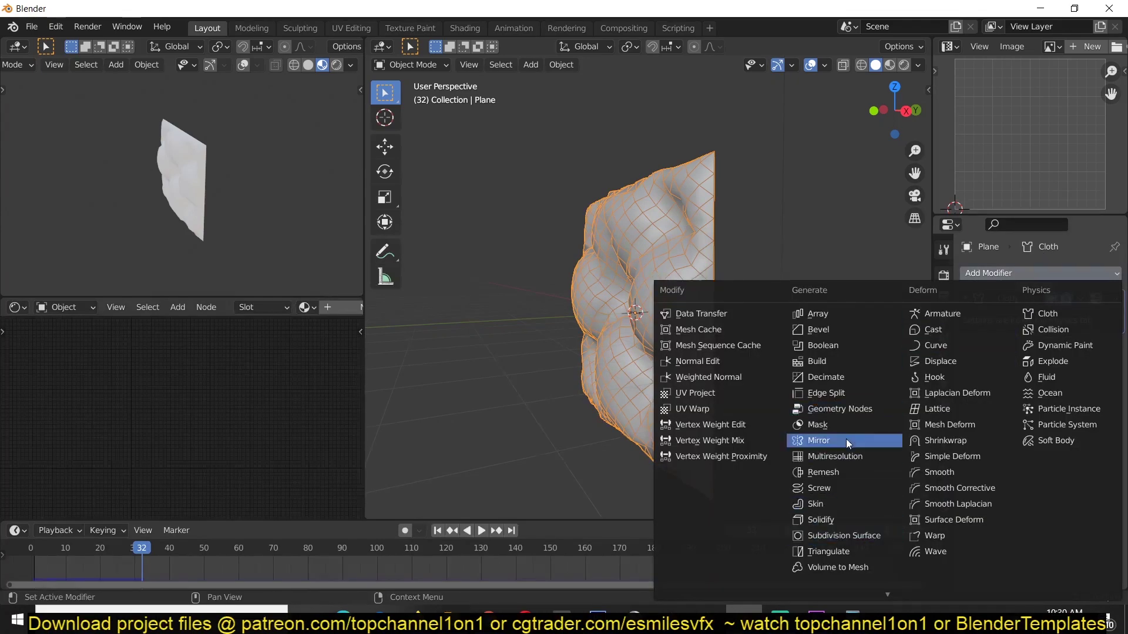
pyautogui.click(842, 458)
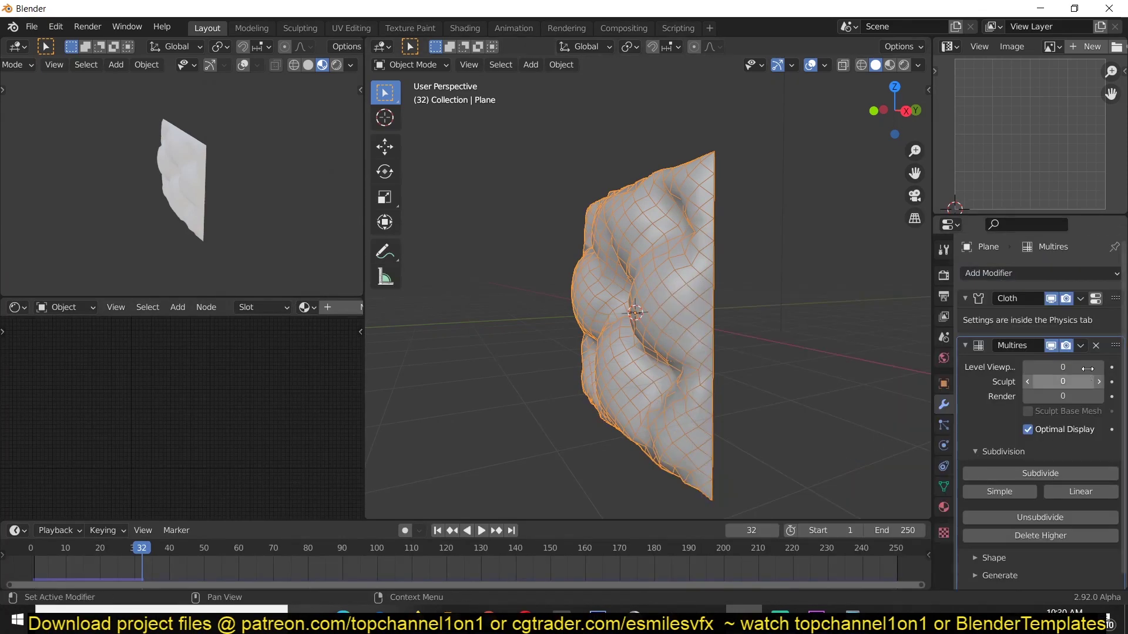
pyautogui.moveTo(1115, 345); pyautogui.dragTo(1115, 299)
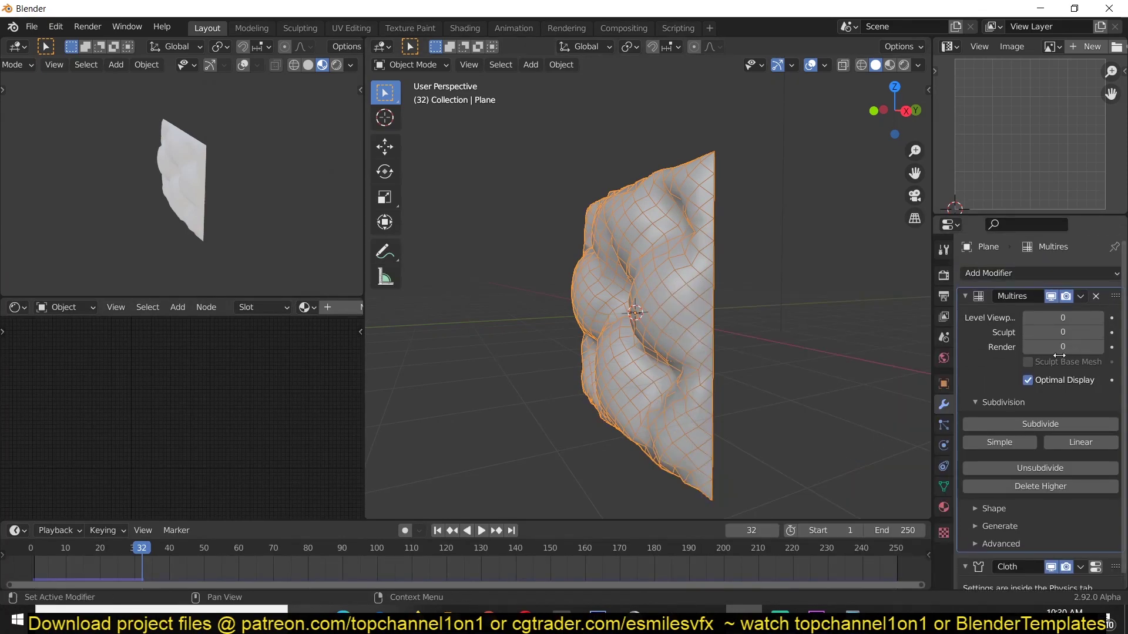
pyautogui.click(1028, 425)
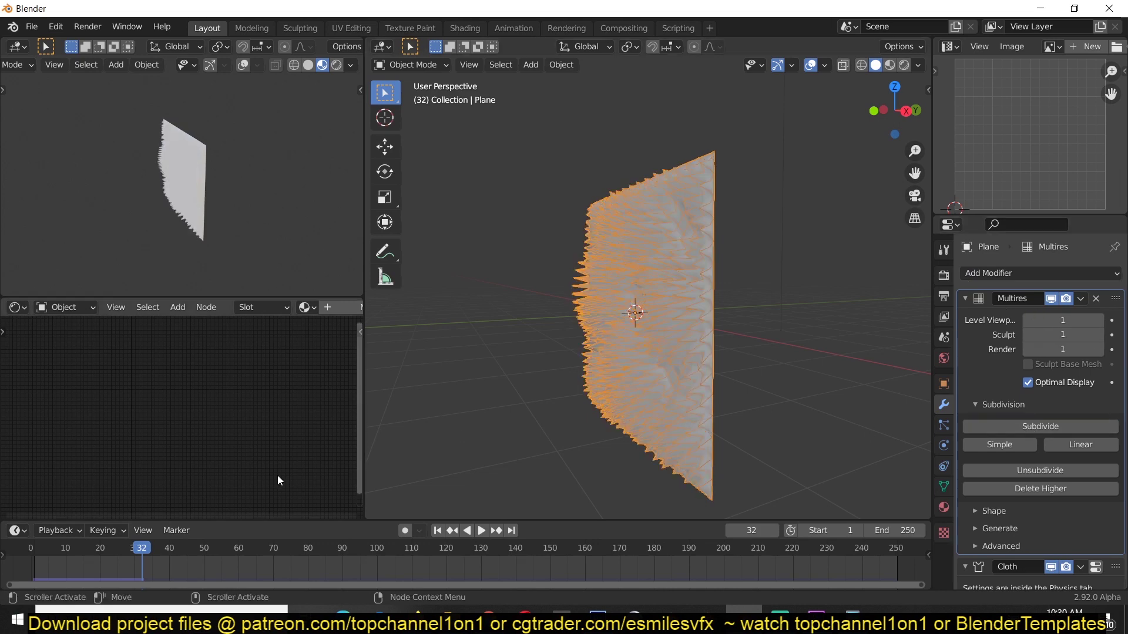
# - Rewind and replay the cloth simulation with the subdivided mesh, inspecting the tufting from the side and front
pyautogui.click(34, 552)
pyautogui.press('space')
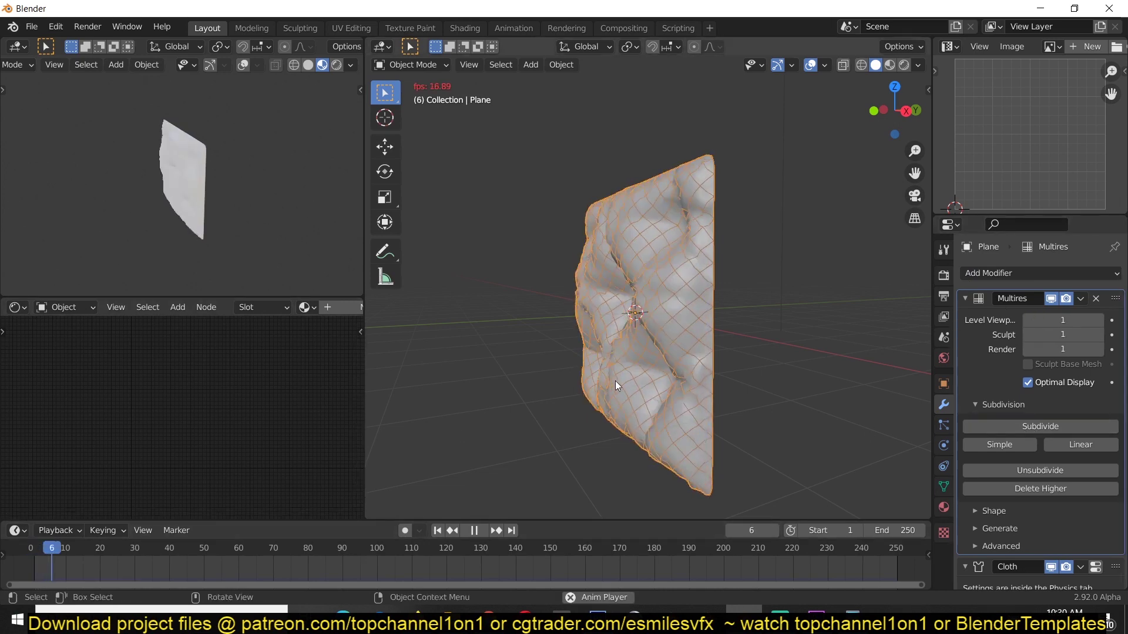
pyautogui.moveTo(675, 372); pyautogui.dragTo(842, 163, button='middle')
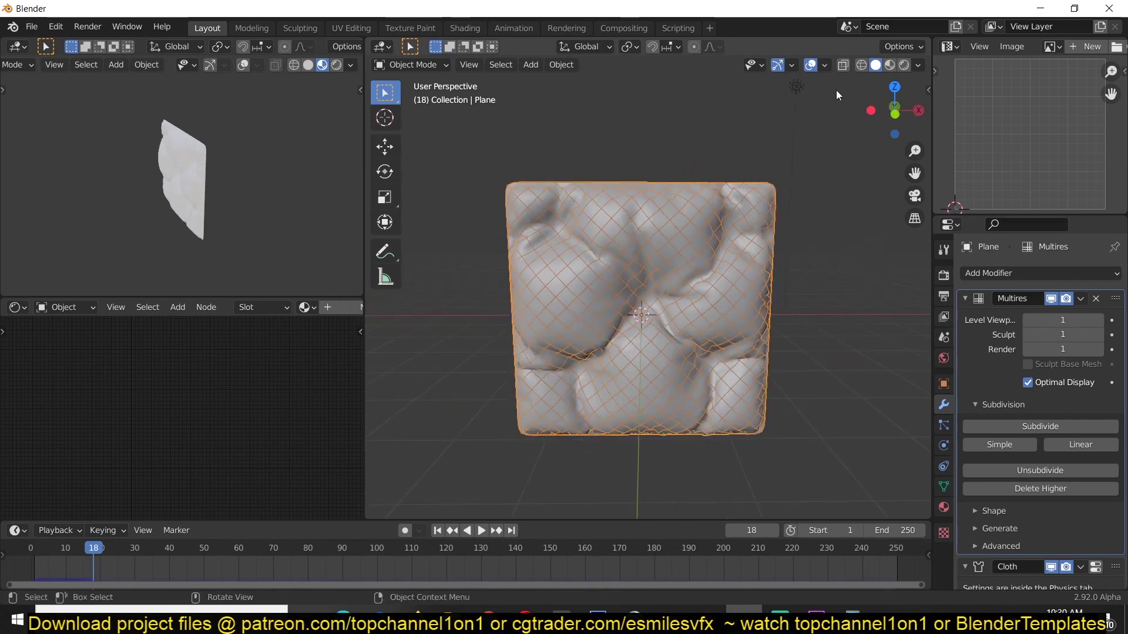
# - Turn off the wireframe overlay and replay the cloth simulation, viewing the tufting from an angle
pyautogui.click(825, 65)
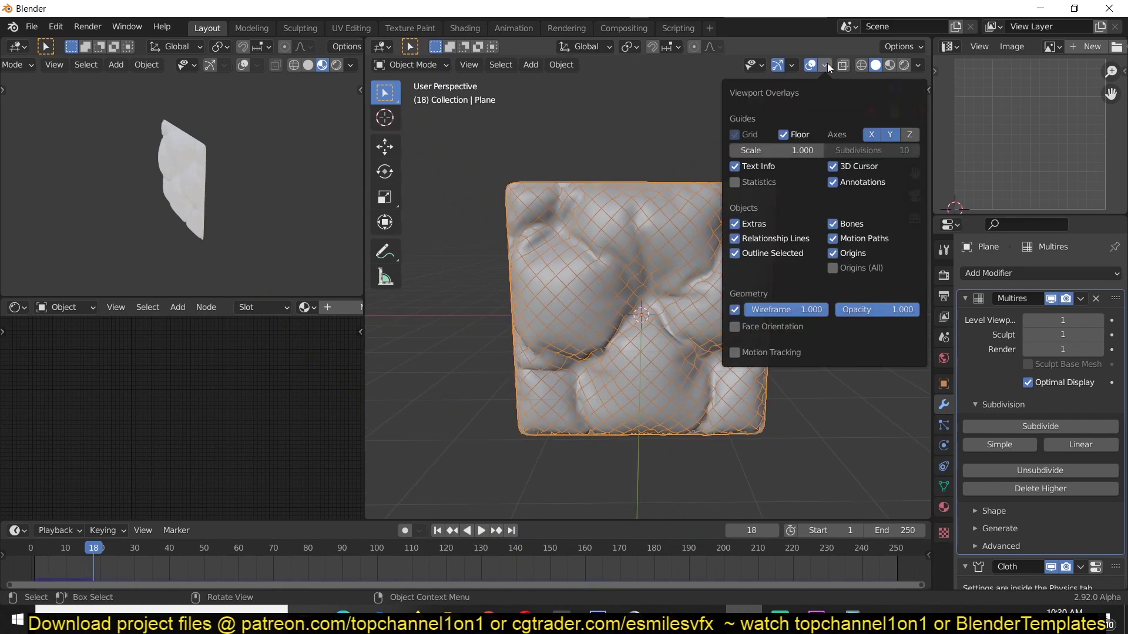
pyautogui.click(735, 310)
pyautogui.moveTo(543, 256); pyautogui.dragTo(643, 263, button='middle')
pyautogui.press('space')
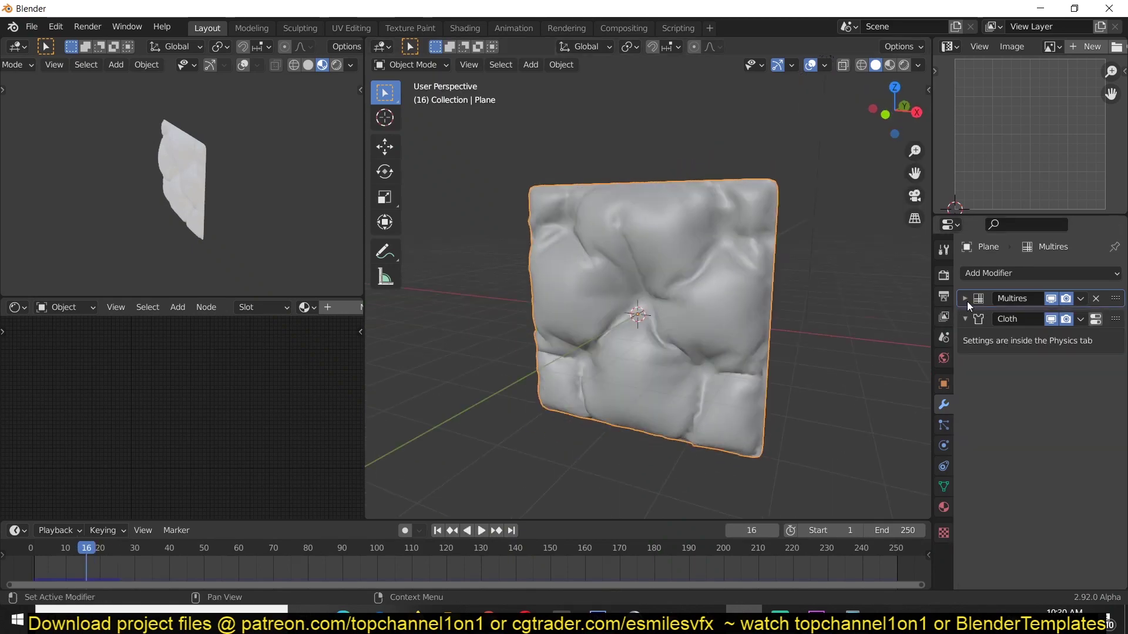
# - Subdivide the plane's Multiresolution modifier once more to level 2, then rewind and replay the cloth simulation
pyautogui.click(966, 298)
pyautogui.click(1035, 424)
pyautogui.hotkey('shift', 'Left')
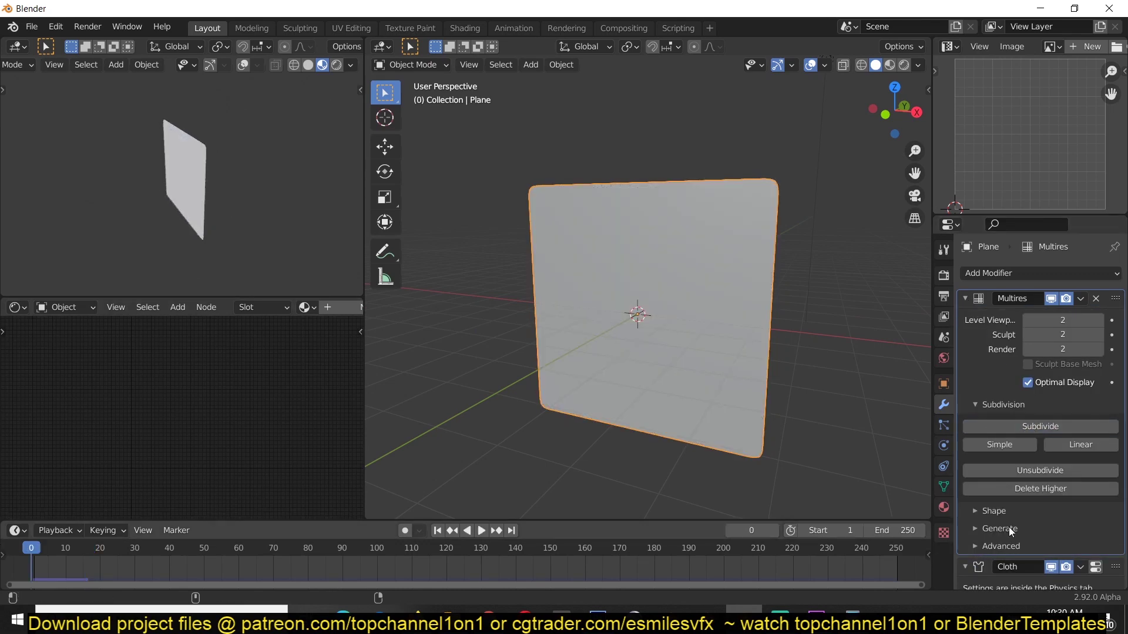
pyautogui.press('space')
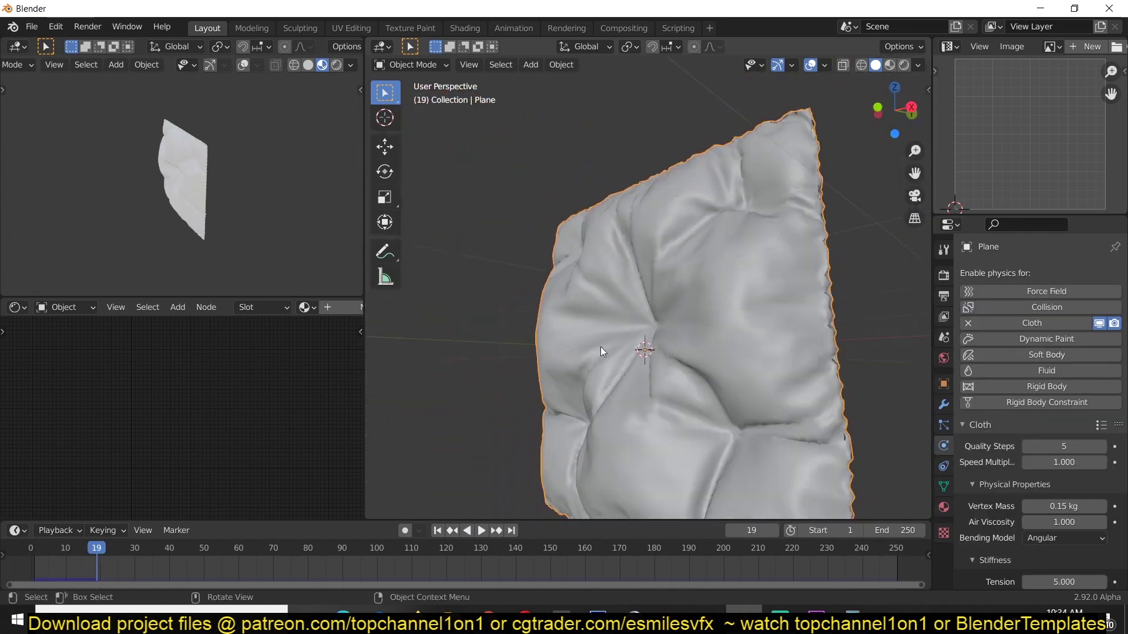
pyautogui.hotkey('alt', 'a')
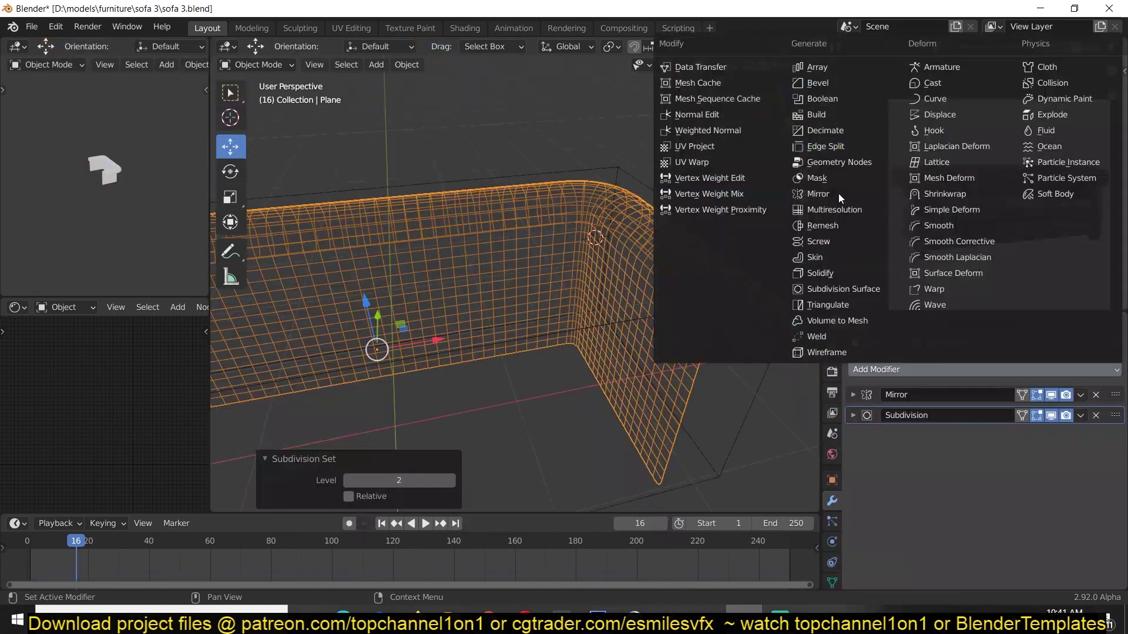
pyautogui.click(820, 115)
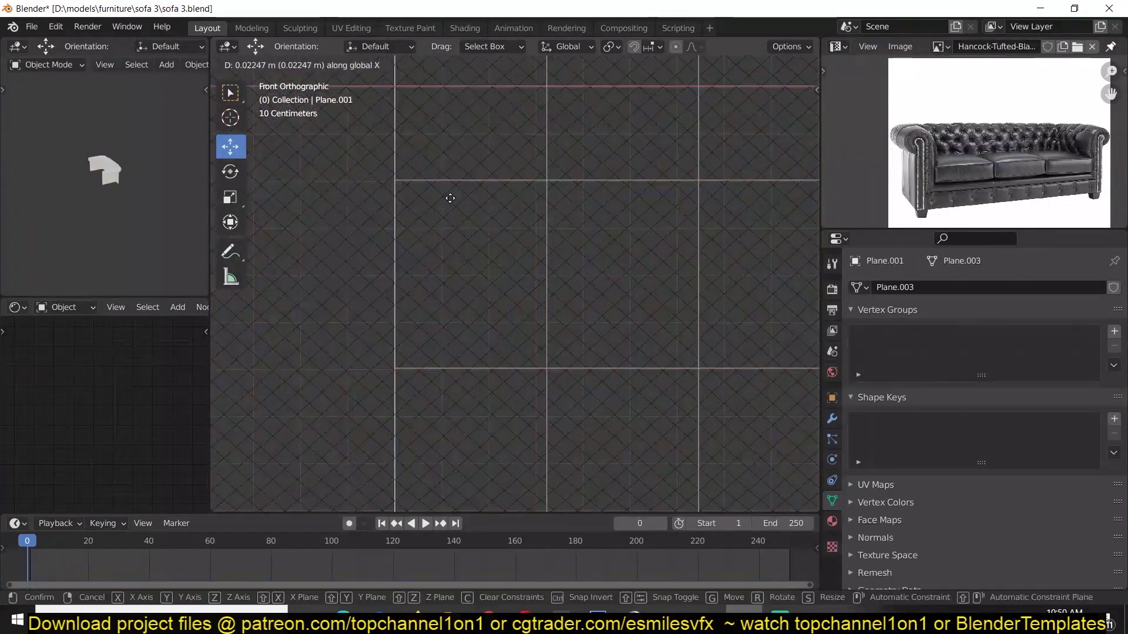
# - Add a Wireframe modifier to the flat grid plane in place of the mistakenly chosen Weld modifier
pyautogui.click(919, 287)
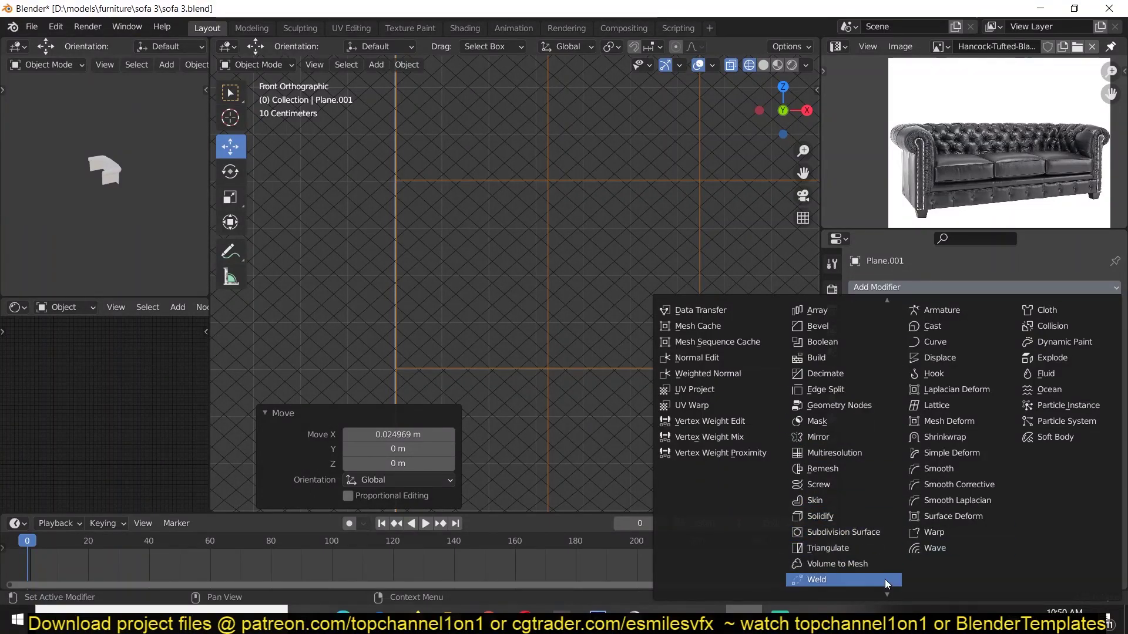
pyautogui.click(880, 581)
pyautogui.click(1095, 312)
pyautogui.click(1022, 288)
pyautogui.click(851, 582)
pyautogui.scroll(-5, 675, 275)
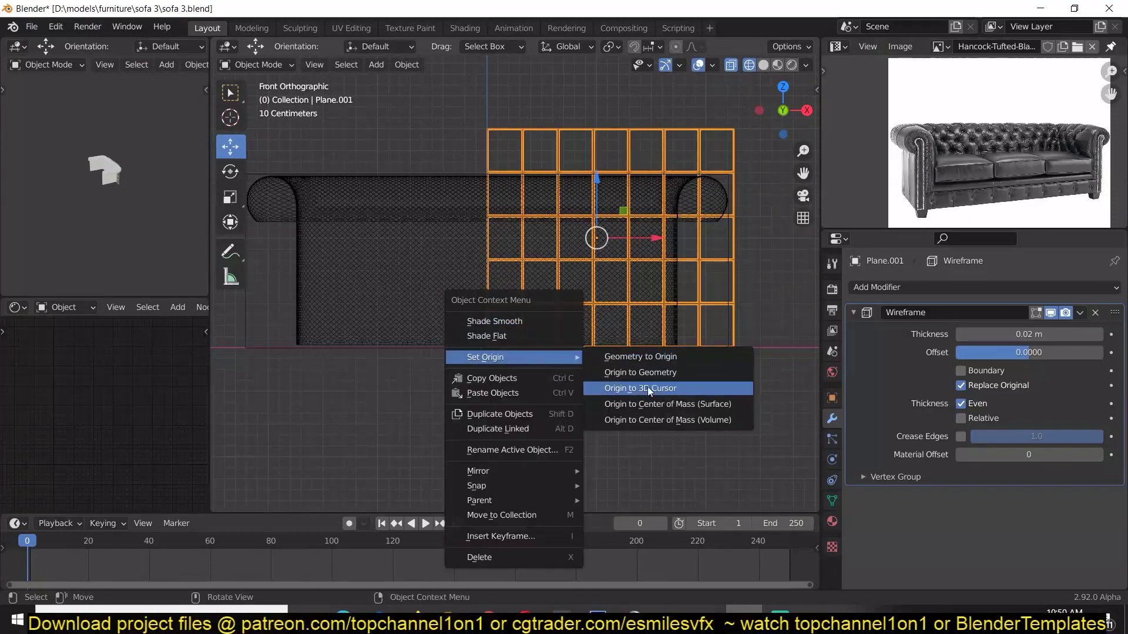
# - Set the guide grid's origin to the 3D cursor and scale the grid along the X axis
pyautogui.click(666, 386)
pyautogui.press('s')
pyautogui.press('x')
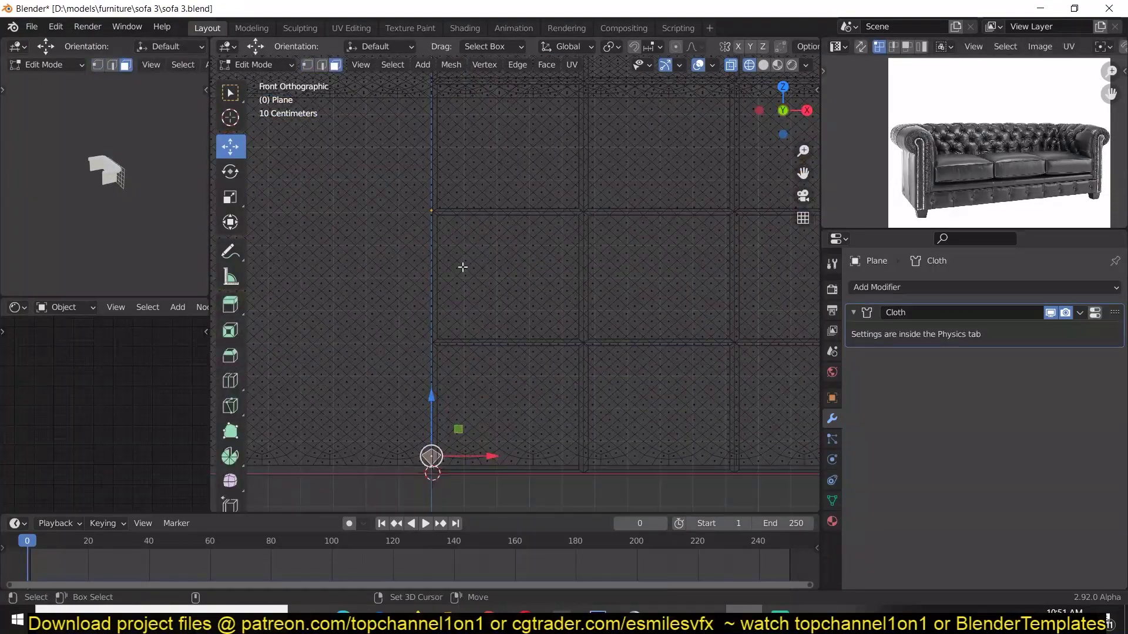
# - Try to select the sofa-back faces at the guide grid's intersections along the centre line, checking alignment in solid and wireframe shading
pyautogui.keyDown('shift'); pyautogui.click(432, 210); pyautogui.keyUp('shift')
pyautogui.keyDown('shift'); pyautogui.moveTo(435, 213); pyautogui.dragTo(458, 345, button='middle'); pyautogui.keyUp('shift')
pyautogui.press('z')
pyautogui.keyDown('shift'); pyautogui.click(456, 211); pyautogui.keyUp('shift')
pyautogui.moveTo(464, 235); pyautogui.dragTo(499, 270, button='middle')
pyautogui.scroll(-4, 517, 311)
pyautogui.press('KP_1')
pyautogui.press('z')
pyautogui.click(454, 334)
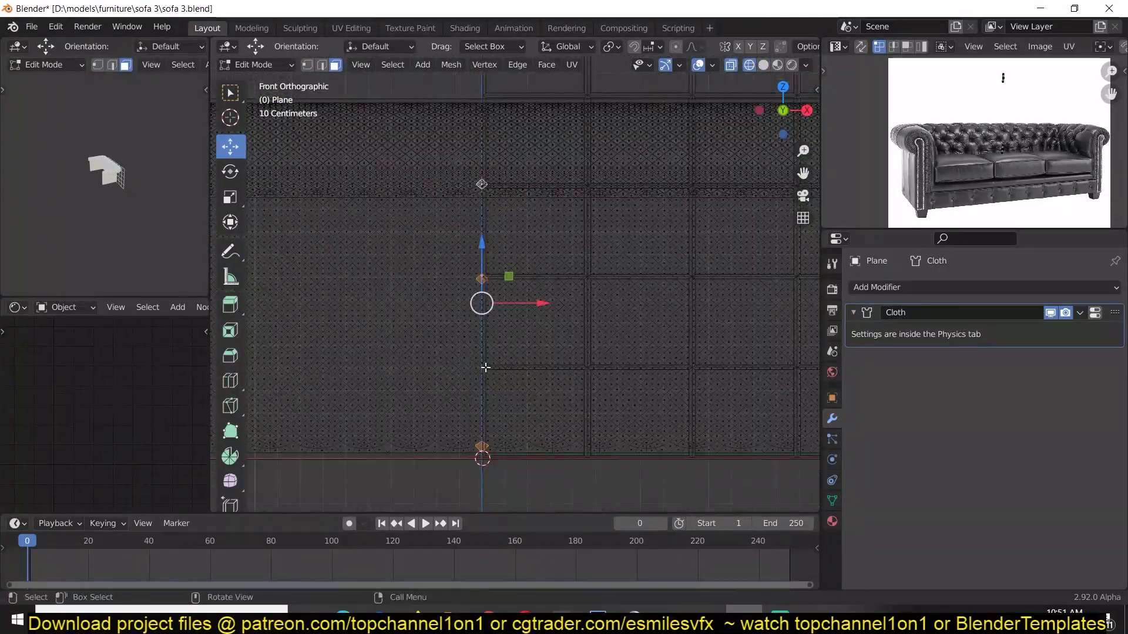
pyautogui.hotkey('shift', 'z')
pyautogui.scroll(2, 462, 271)
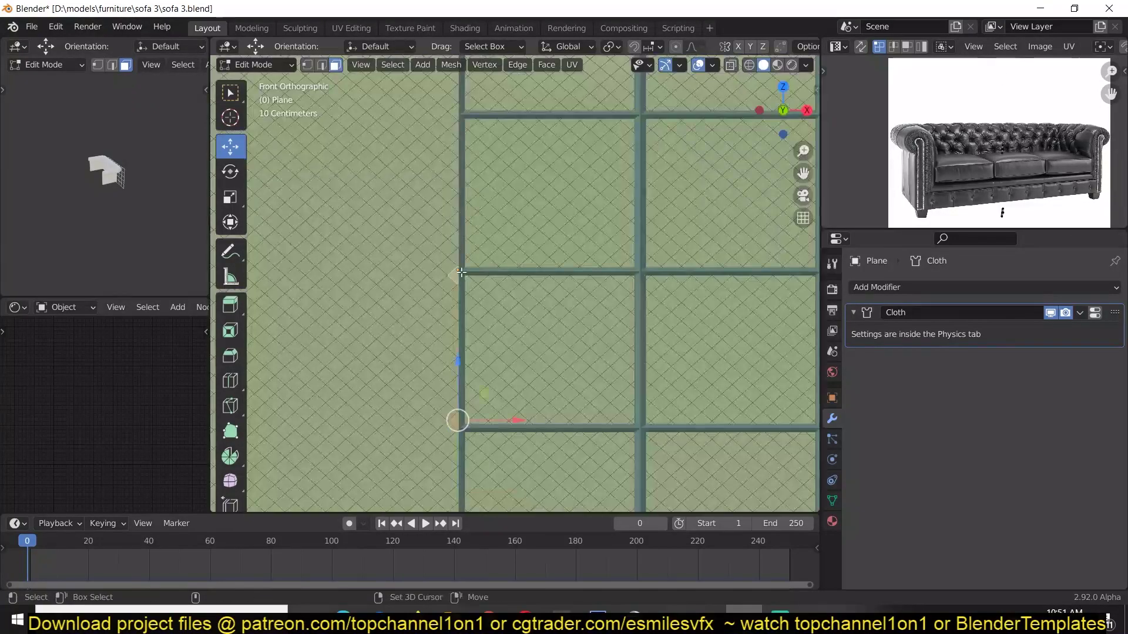
pyautogui.scroll(-1, 472, 249)
pyautogui.moveTo(464, 268)
pyautogui.keyDown('shift'); pyautogui.mouseDown(button='middle')
pyautogui.moveTo(472, 249)
pyautogui.moveTo(482, 366)
pyautogui.mouseUp(button='middle'); pyautogui.keyUp('shift')
pyautogui.scroll(-2, 479, 353)
# - Restart the selection from the bottom centre-line face and add the sofa-back faces at the guide grid's intersections above it
pyautogui.press('Tab')
pyautogui.click(490, 449)
pyautogui.press('Tab')
pyautogui.hotkey('shift', 'z')
pyautogui.click(487, 435)
pyautogui.hotkey('shift', 'z')
pyautogui.scroll(2, 438, 306)
pyautogui.keyDown('shift'); pyautogui.click(472, 245); pyautogui.keyUp('shift')
pyautogui.keyDown('shift'); pyautogui.click(482, 226); pyautogui.keyUp('shift')
pyautogui.keyDown('shift'); pyautogui.moveTo(482, 226); pyautogui.dragTo(488, 249, button='middle'); pyautogui.keyUp('shift')
pyautogui.keyDown('shift'); pyautogui.click(500, 154); pyautogui.keyUp('shift')
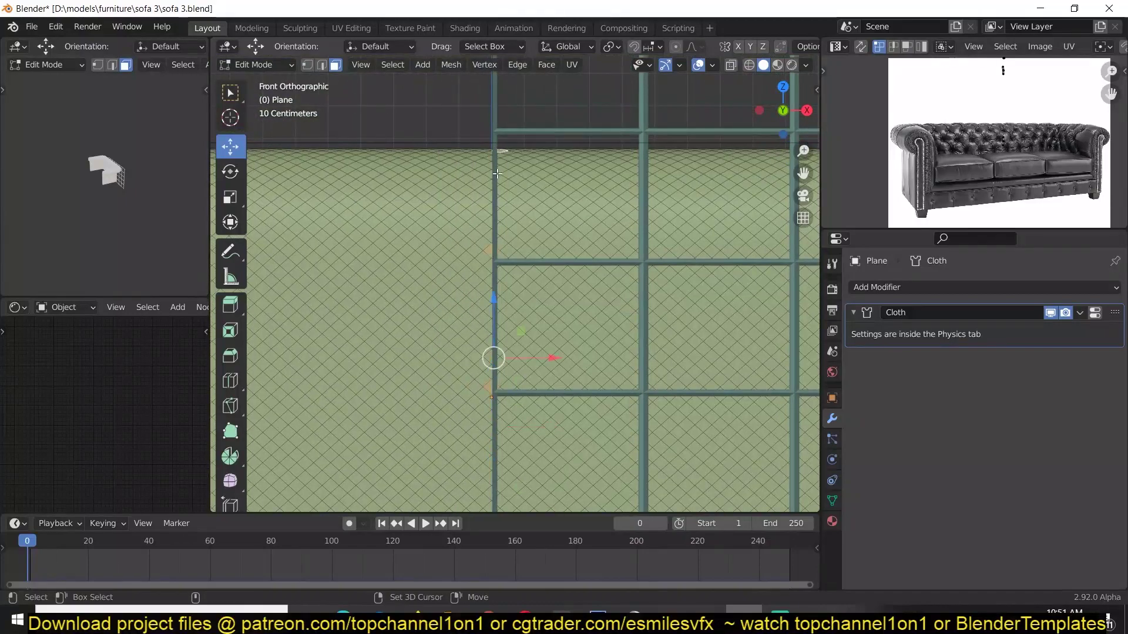
# - Extend the centre-line face selection over the sofa back's rolled top, checking the placement from behind
pyautogui.moveTo(491, 164)
pyautogui.mouseDown(button='middle')
pyautogui.moveTo(474, 222)
pyautogui.moveTo(549, 192)
pyautogui.mouseUp(button='middle')
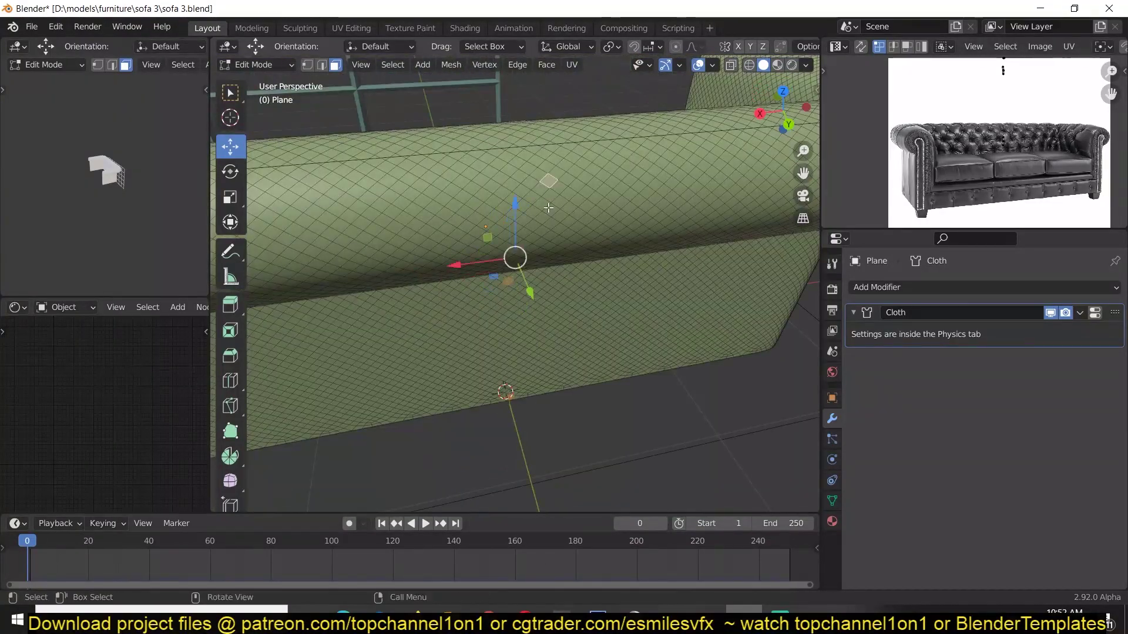
pyautogui.press('KP_1')
pyautogui.hotkey('shift', 'z')
pyautogui.moveTo(493, 165); pyautogui.dragTo(466, 172, button='middle')
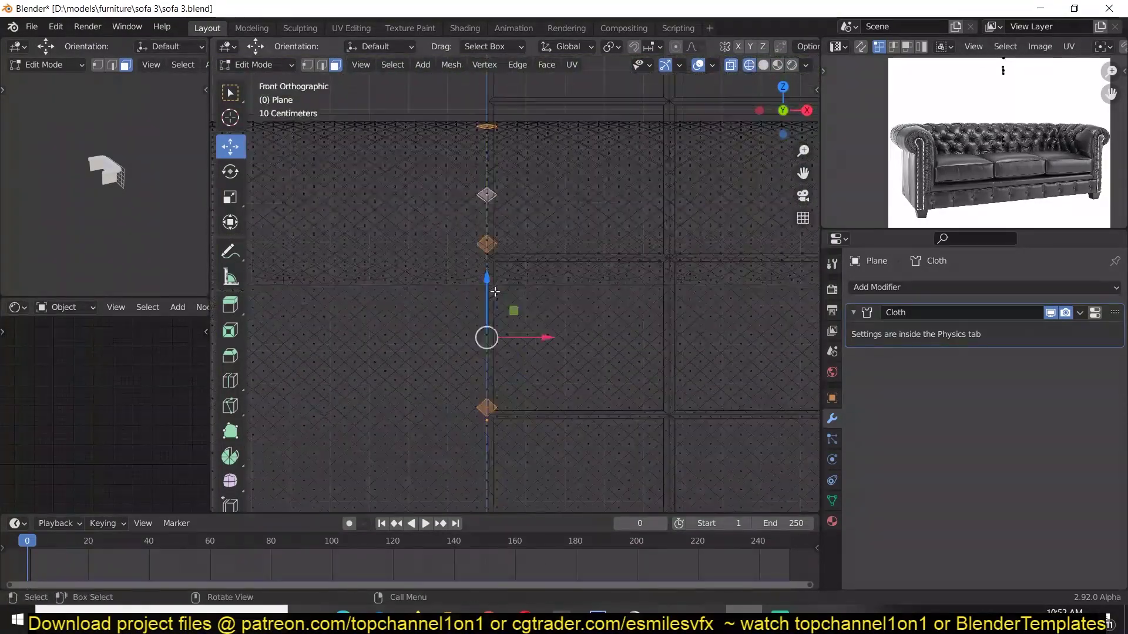
pyautogui.hotkey('shift', 'z')
pyautogui.scroll(-4, 495, 292)
pyautogui.keyDown('shift'); pyautogui.moveTo(495, 292); pyautogui.dragTo(485, 188, button='middle'); pyautogui.keyUp('shift')
pyautogui.scroll(2, 500, 203)
# - Add a sofa-back face at an intersection of the guide grid's next column to the selection and undo the stray pick
pyautogui.hotkey('shift', 'z')
pyautogui.keyDown('shift'); pyautogui.click(607, 221); pyautogui.keyUp('shift')
pyautogui.hotkey('shift', 'z')
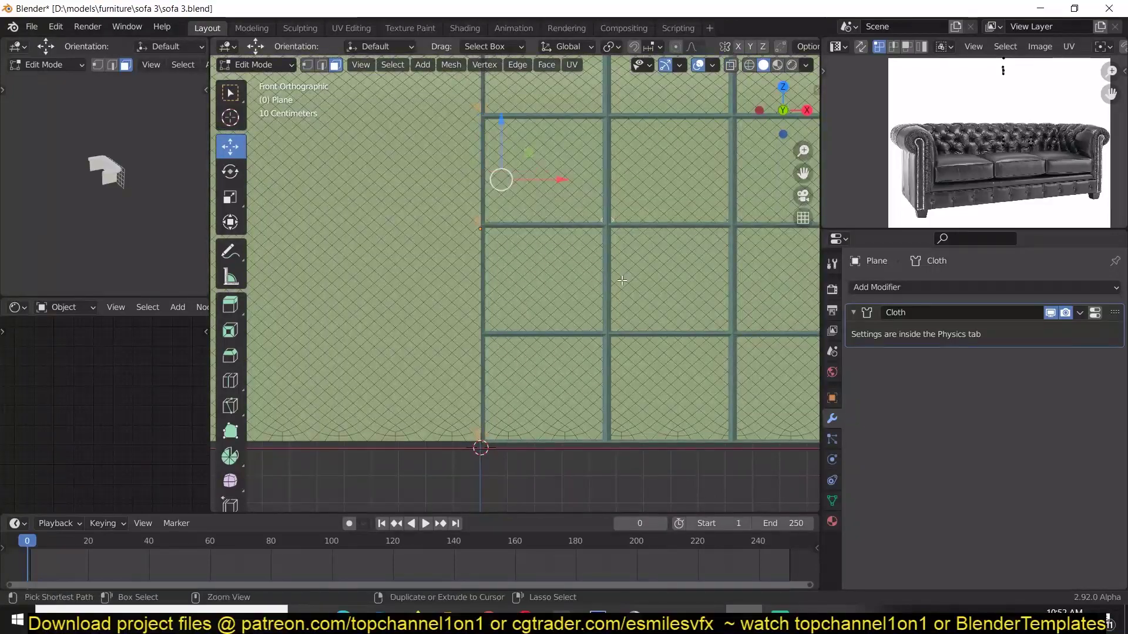
pyautogui.hotkey('shift', 'z')
pyautogui.keyDown('shift'); pyautogui.click(607, 333); pyautogui.keyUp('shift')
pyautogui.keyDown('shift'); pyautogui.moveTo(516, 330); pyautogui.dragTo(516, 389, button='middle'); pyautogui.keyUp('shift')
pyautogui.keyDown('shift'); pyautogui.click(607, 176); pyautogui.keyUp('shift')
pyautogui.hotkey('shift', 'z')
pyautogui.hotkey('ctrl', 'z')
pyautogui.hotkey('shift', 'z')
pyautogui.press('z')
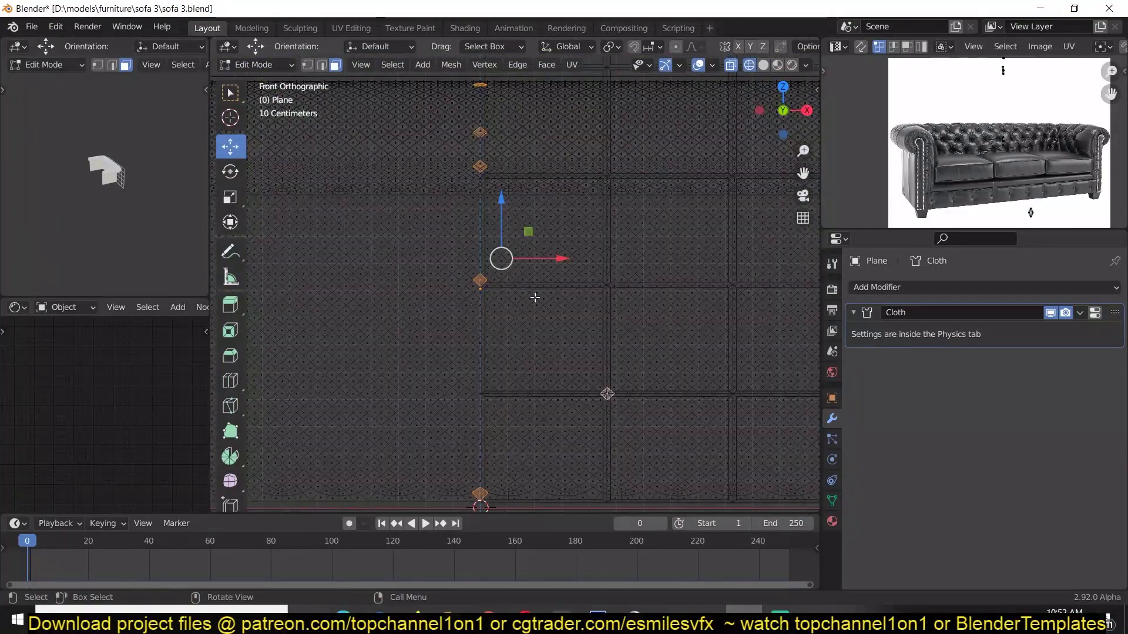
pyautogui.hotkey('shift', 'z')
pyautogui.press('z')
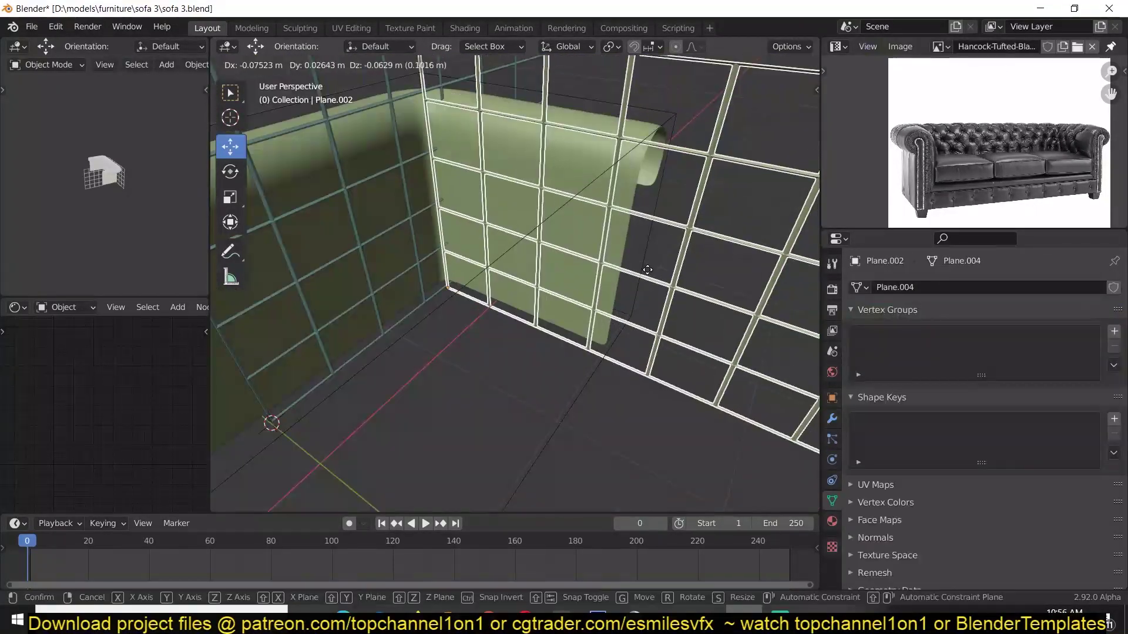
# - Position the duplicated guide grid against the inside of the armrest and select the armrest faces at its intersections, including the roll
pyautogui.press('g')
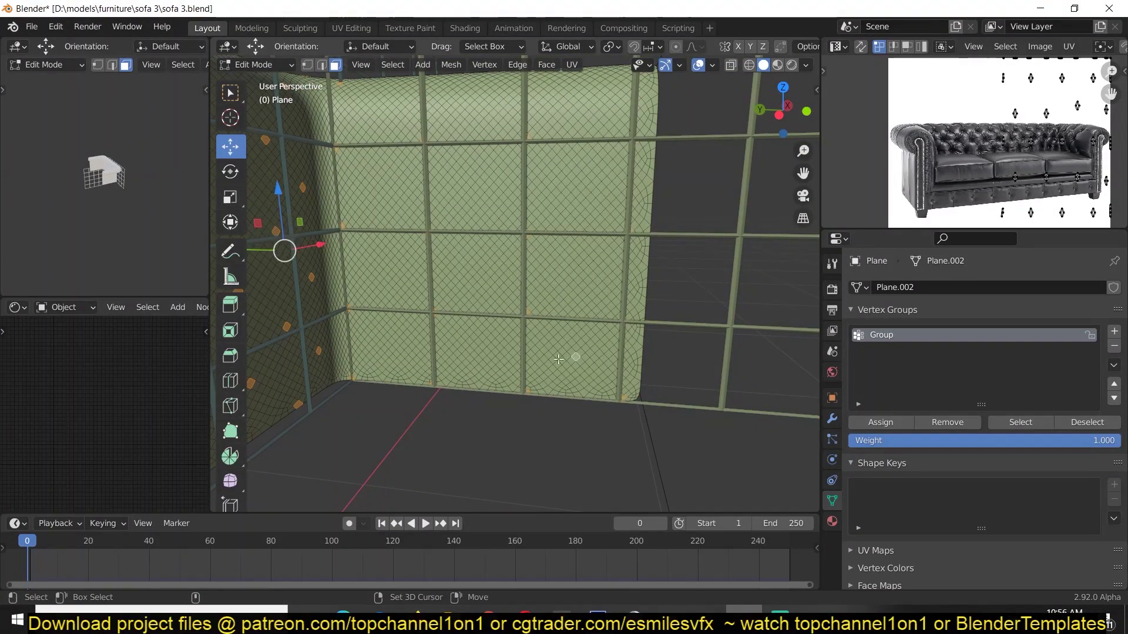
pyautogui.moveTo(574, 275); pyautogui.dragTo(445, 312, button='middle')
pyautogui.press('KP_7')
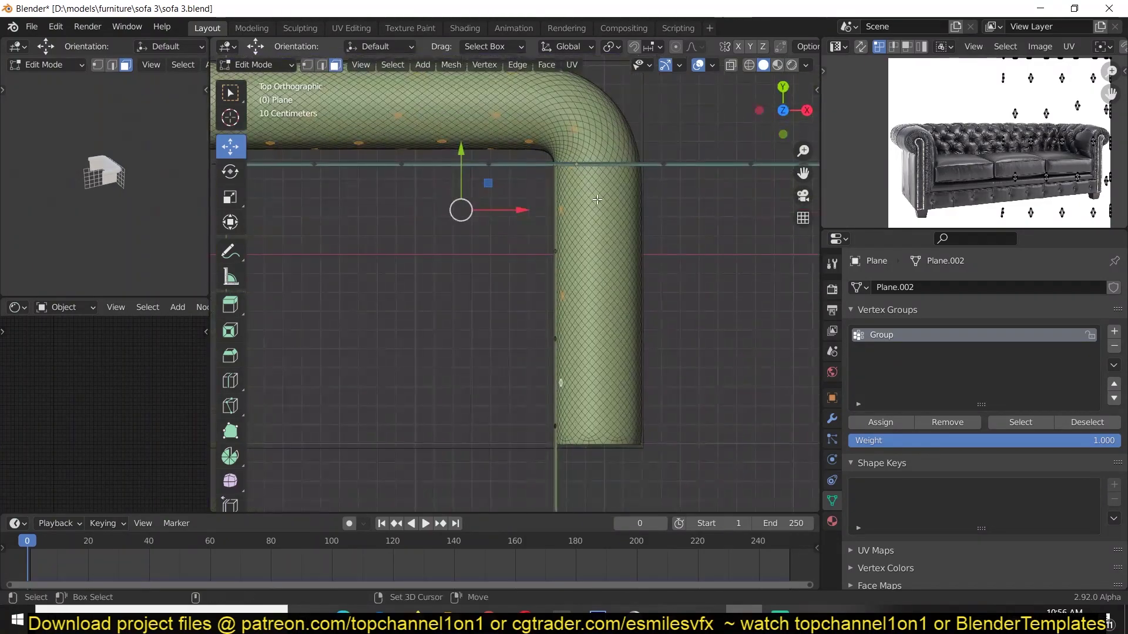
pyautogui.moveTo(597, 208); pyautogui.dragTo(463, 198, button='middle')
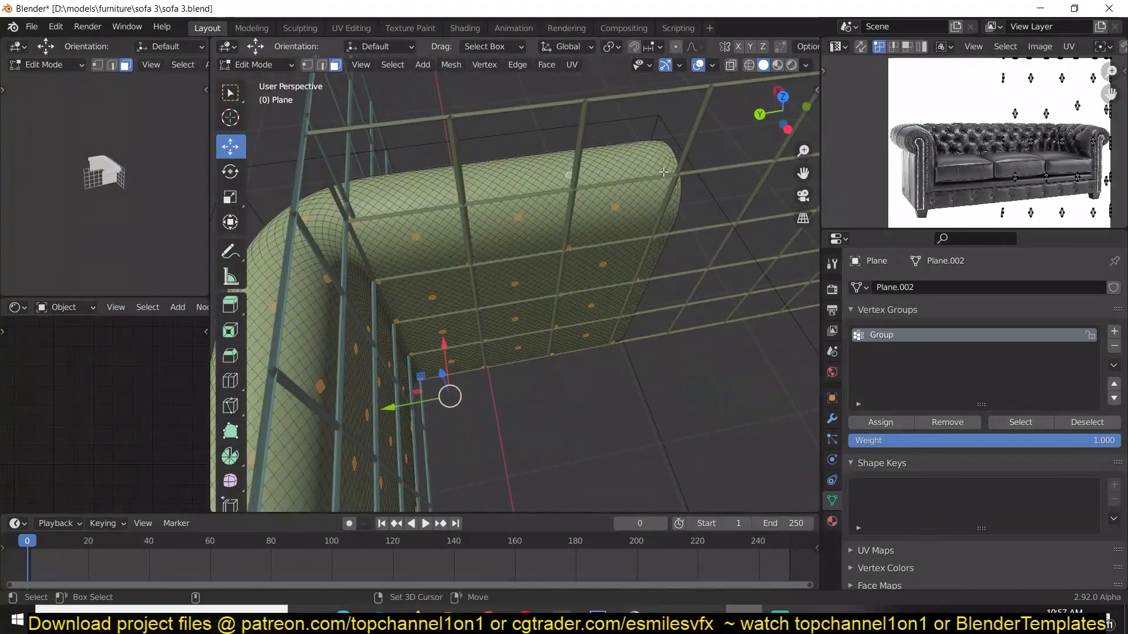
pyautogui.moveTo(664, 168); pyautogui.dragTo(424, 411, button='middle')
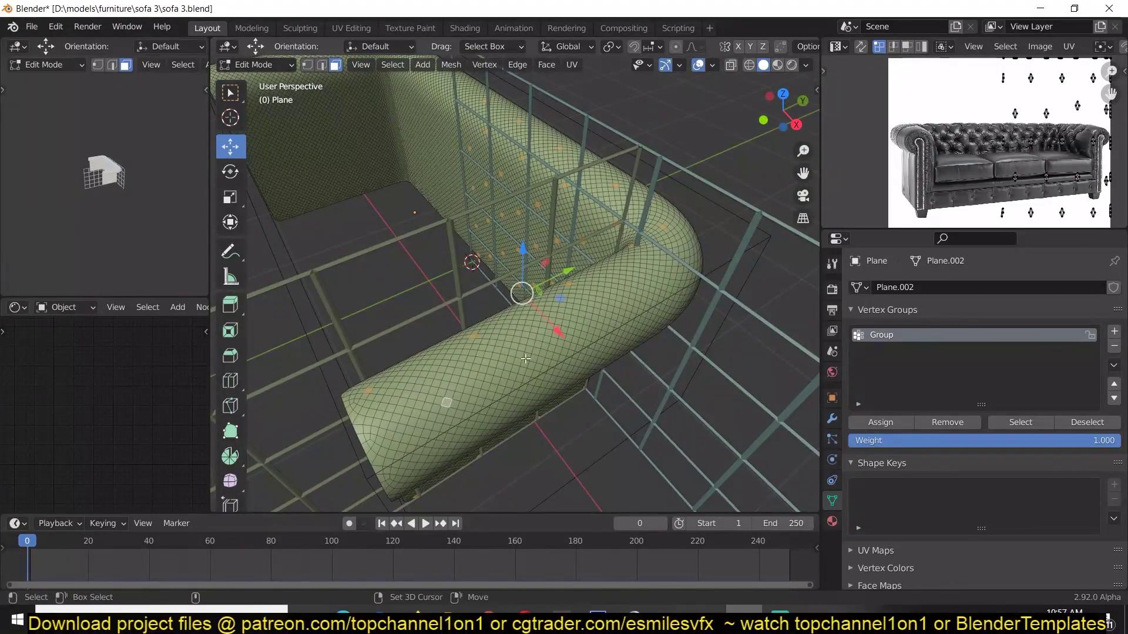
# - Leave mesh editing, select both wireframe guide grids and move them to another collection
pyautogui.moveTo(529, 384); pyautogui.dragTo(647, 353, button='middle')
pyautogui.scroll(-5, 646, 352)
pyautogui.press('Tab')
pyautogui.click(647, 353)
pyautogui.click(383, 307)
pyautogui.keyDown('shift'); pyautogui.click(527, 303); pyautogui.keyUp('shift')
pyautogui.press('m')
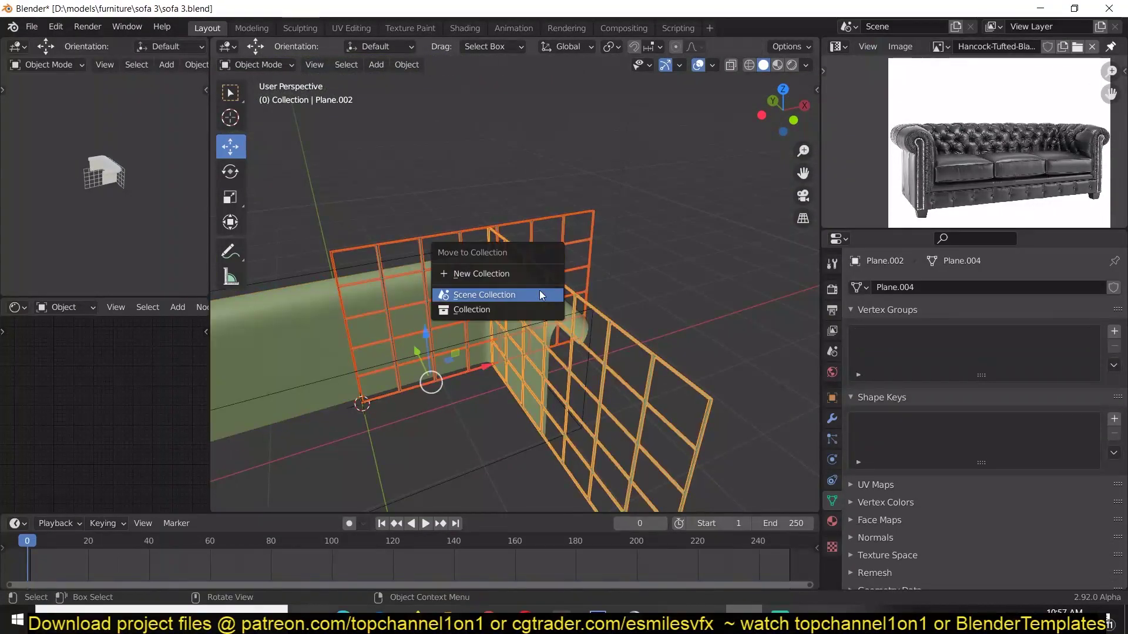
# - Save the file and hide the guide grids through the Outliner, restoring the sofa reference image view
pyautogui.hotkey('ctrl', 's')
pyautogui.click(839, 46)
pyautogui.click(771, 86)
pyautogui.click(1085, 152)
pyautogui.click(838, 47)
pyautogui.click(367, 102)
# - Select the sofa-back mesh, play the cloth simulation while checking it from the front, and rewind to frame 0
pyautogui.click(510, 304)
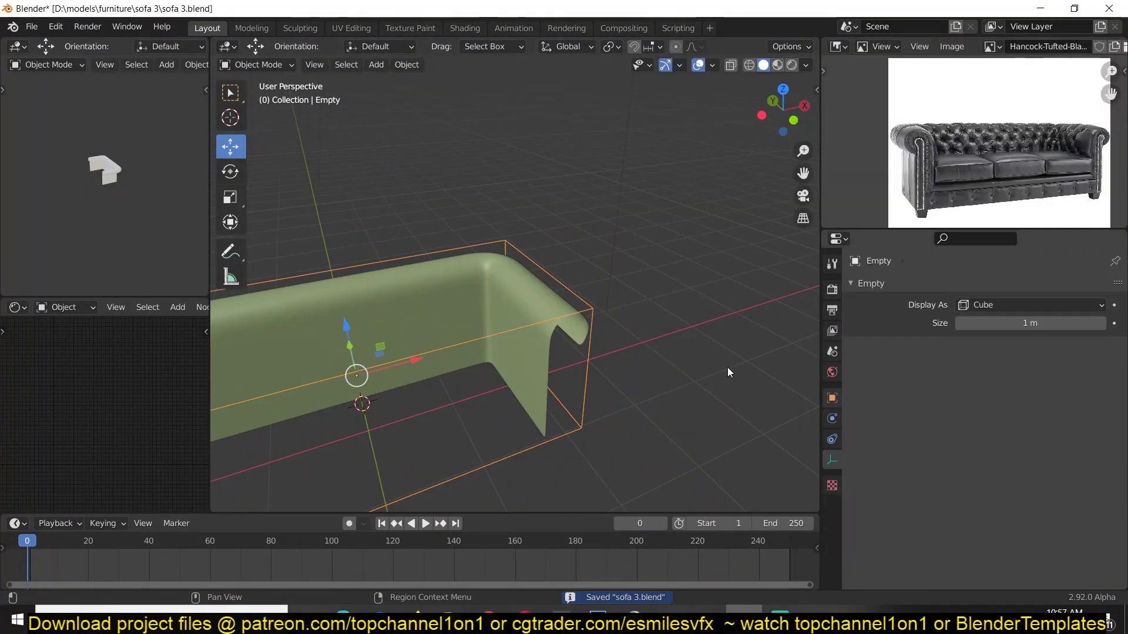
pyautogui.click(511, 305)
pyautogui.press('space')
pyautogui.moveTo(608, 293); pyautogui.dragTo(588, 259, button='middle')
pyautogui.press('KP_1')
pyautogui.press('space')
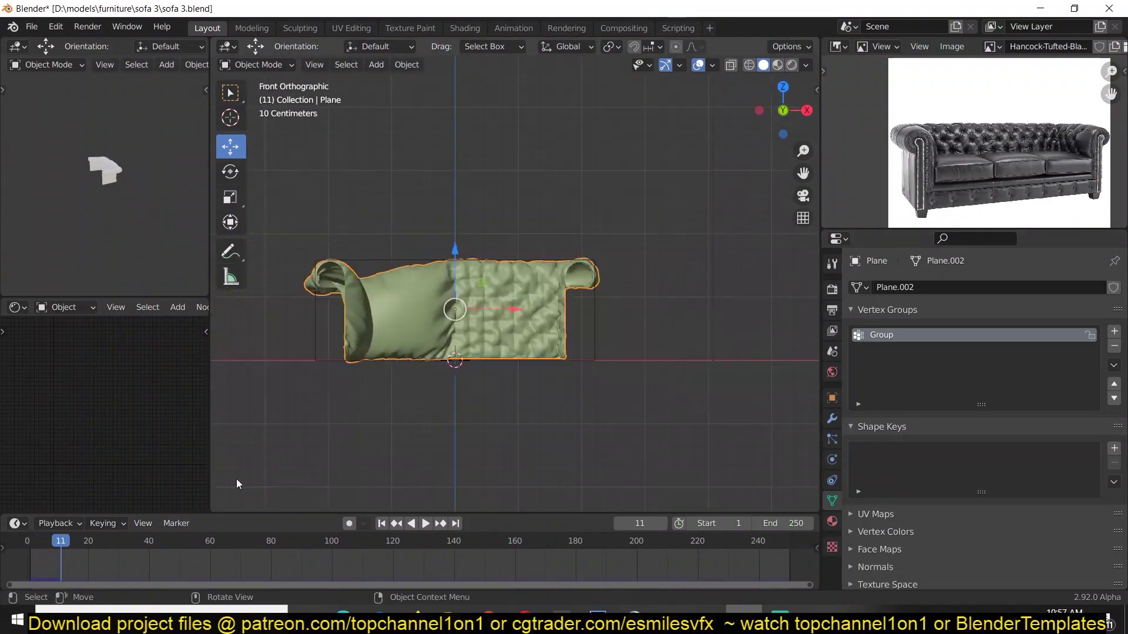
pyautogui.click(27, 541)
# - Try to delete the unpinned half of the sofa-back mesh by box-selecting it in wireframe front view
pyautogui.scroll(3, 370, 276)
pyautogui.press('Tab')
pyautogui.press('z')
pyautogui.click(318, 359)
pyautogui.scroll(7, 456, 355)
pyautogui.scroll(-9, 456, 353)
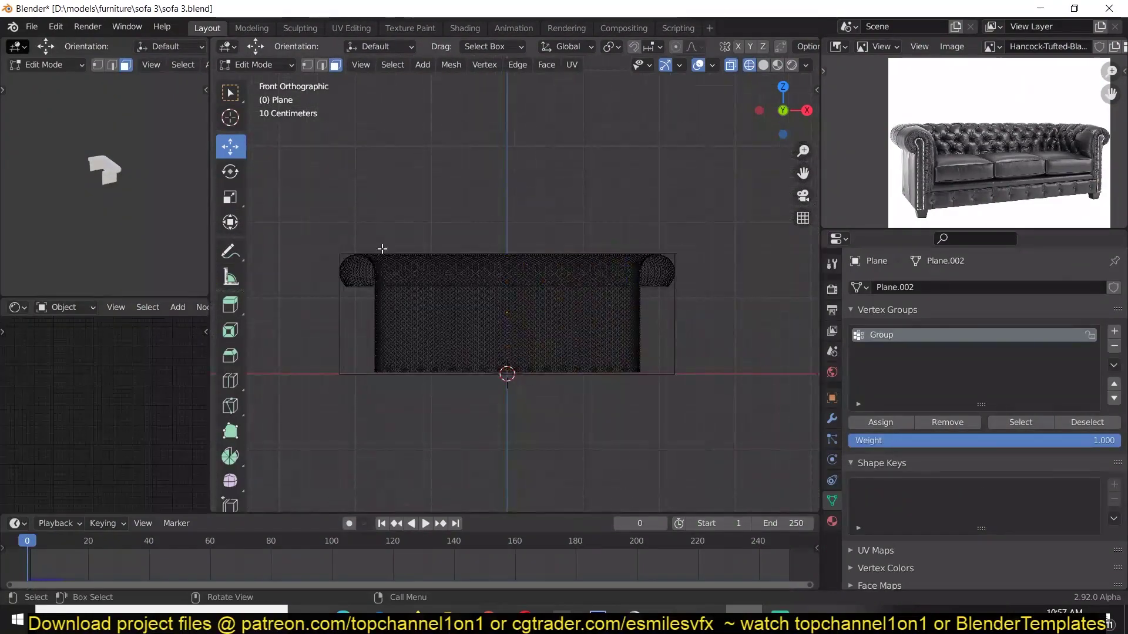
pyautogui.moveTo(310, 227); pyautogui.dragTo(506, 438)
pyautogui.scroll(12, 509, 358)
pyautogui.press('x')
pyautogui.click(534, 337)
pyautogui.scroll(-8, 552, 347)
pyautogui.press('Tab')
pyautogui.press('z')
pyautogui.click(697, 366)
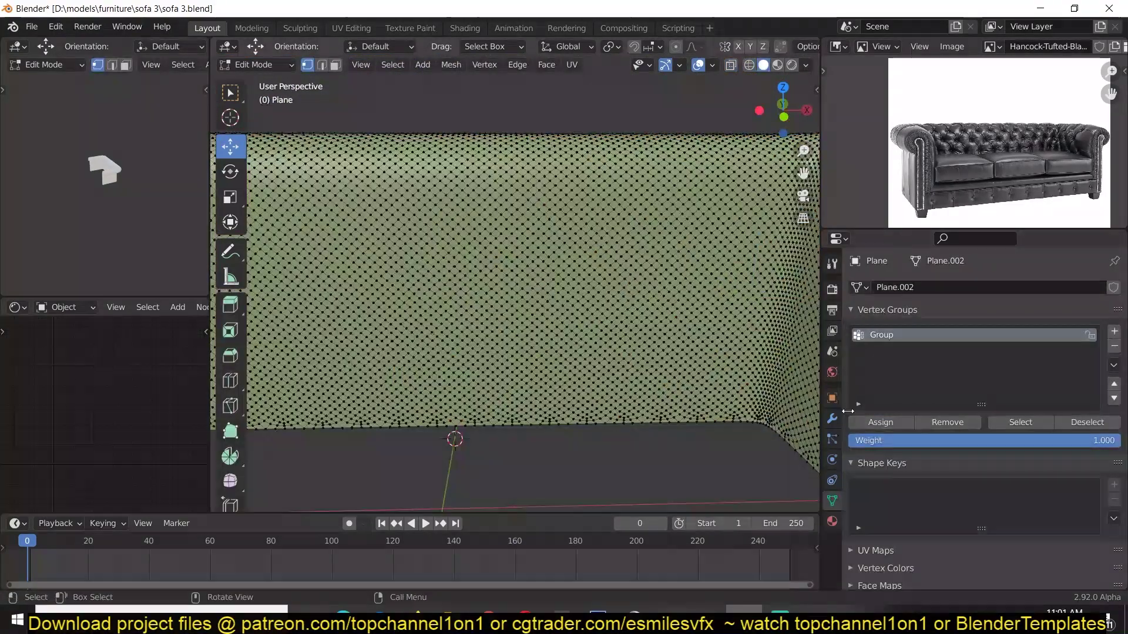
# - Check the pin group's faces, then box-select the unpinned half of the mesh, grow the selection and delete it
pyautogui.click(1021, 422)
pyautogui.moveTo(529, 346); pyautogui.dragTo(668, 435, button='middle')
pyautogui.press('KP_1')
pyautogui.keyDown('shift'); pyautogui.moveTo(570, 403); pyautogui.dragTo(607, 413, button='middle'); pyautogui.keyUp('shift')
pyautogui.press('3')
pyautogui.press('z')
pyautogui.click(470, 411)
pyautogui.moveTo(264, 168); pyautogui.dragTo(513, 466)
pyautogui.scroll(8, 523, 382)
pyautogui.press('ctrl+KP_Add')
pyautogui.press('x')
pyautogui.press('Tab')
# - Mirror the remaining half of the sofa back with a Mirror modifier and apply the modifier
pyautogui.click(832, 419)
pyautogui.click(917, 288)
pyautogui.click(814, 455)
pyautogui.click(979, 397)
pyautogui.moveTo(438, 376); pyautogui.dragTo(513, 413, button='middle')
pyautogui.hotkey('ctrl', 'a')
# - Select the whole mirrored mesh, merge its overlapping vertices and clear the selection
pyautogui.scroll(-2, 594, 345)
pyautogui.press('Tab')
pyautogui.click(763, 66)
pyautogui.press('a')
pyautogui.press('m')
pyautogui.click(660, 243)
pyautogui.hotkey('alt', 'a')
# - Select the pin vertex group, add the mesh's border edge loops to the selection and assign them to the group
pyautogui.click(832, 501)
pyautogui.click(1020, 423)
pyautogui.scroll(4, 606, 357)
pyautogui.scroll(-6, 634, 382)
pyautogui.press('2')
pyautogui.keyDown('alt'); pyautogui.keyDown('shift'); pyautogui.click(768, 457); pyautogui.keyUp('shift'); pyautogui.keyUp('alt')
pyautogui.moveTo(647, 397); pyautogui.dragTo(499, 376, button='middle')
pyautogui.scroll(-5, 768, 457)
pyautogui.keyDown('alt'); pyautogui.keyDown('shift'); pyautogui.click(358, 308); pyautogui.keyUp('shift'); pyautogui.keyUp('alt')
pyautogui.moveTo(358, 308); pyautogui.dragTo(464, 252, button='middle')
pyautogui.moveTo(329, 276); pyautogui.dragTo(329, 308, button='middle')
pyautogui.click(894, 421)
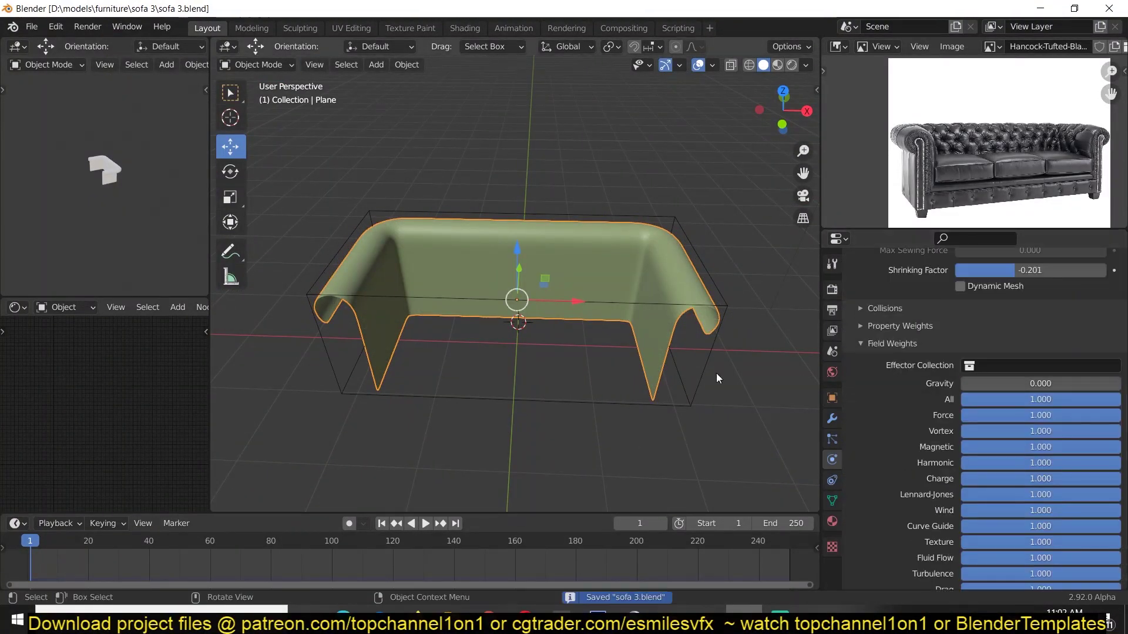
# - Save the file and play the cloth simulation on the full sofa back, inspecting the tufting from the side
pyautogui.hotkey('ctrl', 's')
pyautogui.press('space')
pyautogui.moveTo(714, 334); pyautogui.dragTo(732, 315, button='middle')
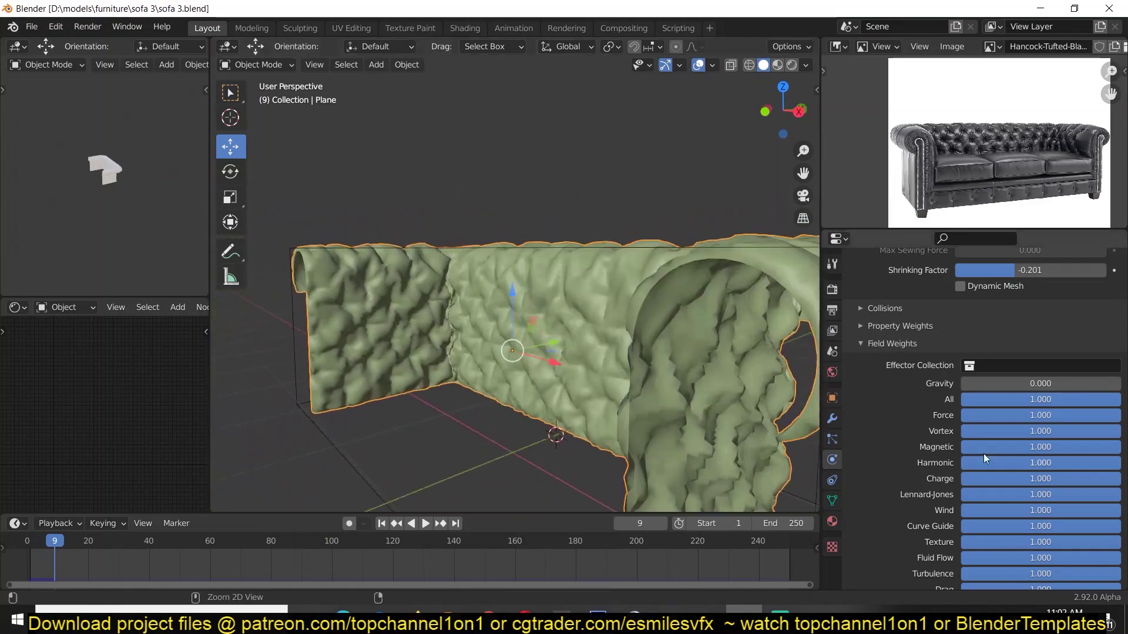
# - Set the cloth's Vertex Mass to 0.15 kg, then rewind and replay the simulation, inspecting the tufts
pyautogui.scroll(15, 995, 442)
pyautogui.doubleClick(1026, 458)
pyautogui.write('0.15')
pyautogui.press('Return')
pyautogui.hotkey('shift', 'Left')
pyautogui.press('space')
pyautogui.press('space')
pyautogui.moveTo(344, 362); pyautogui.dragTo(568, 395, button='middle')
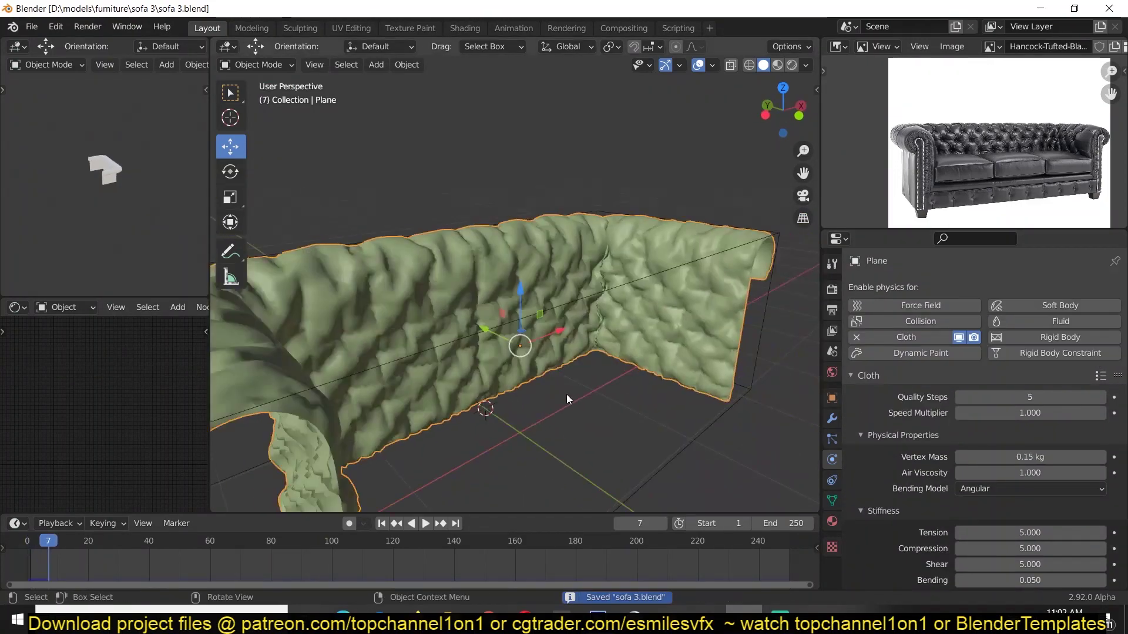
# - Apply the sofa-back object's transforms and return the timeline to frame 0
pyautogui.hotkey('ctrl', 'a')
pyautogui.click(565, 241)
pyautogui.moveTo(600, 333); pyautogui.dragTo(588, 337, button='middle')
pyautogui.keyDown('shift'); pyautogui.rightClick(29, 562); pyautogui.keyUp('shift')
pyautogui.scroll(-12, 1125, 335)
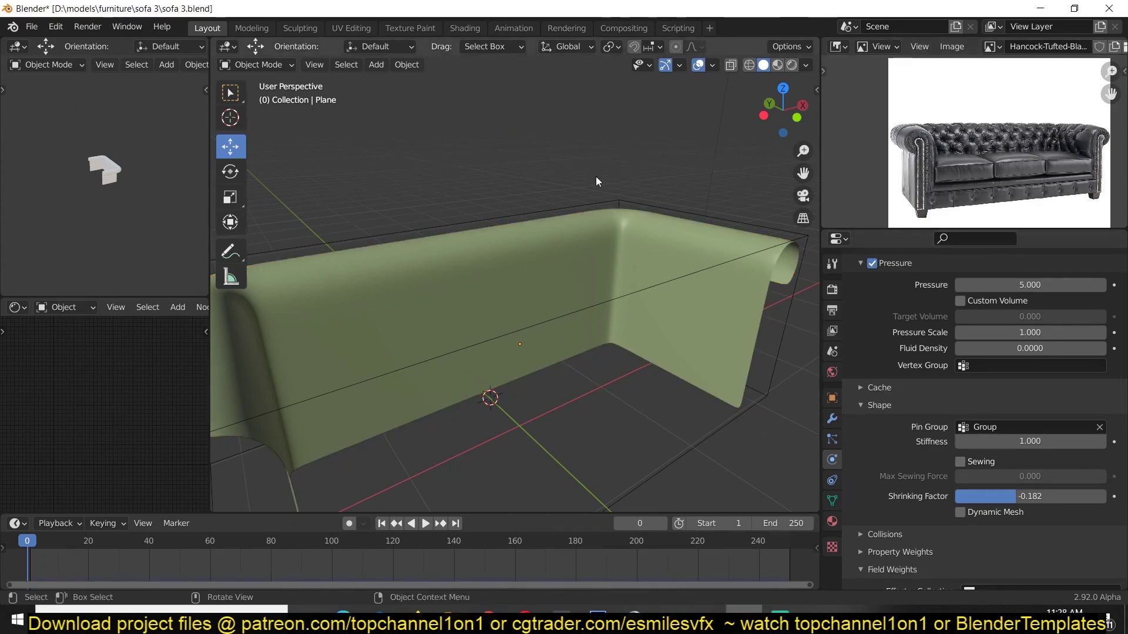
# - Play the cloth simulation on the sofa back, save the file and inspect the tufting from the other side
pyautogui.press('space')
pyautogui.hotkey('ctrl', 's')
pyautogui.moveTo(594, 126); pyautogui.dragTo(426, 279, button='middle')
pyautogui.press('space')
# - Set the cloth's Shrinking Factor to -0.120, return to frame 0, save and replay the simulation to inspect the tufts
pyautogui.moveTo(999, 497); pyautogui.dragTo(1023, 497)
pyautogui.click(28, 542)
pyautogui.hotkey('ctrl', 's')
pyautogui.press('space')
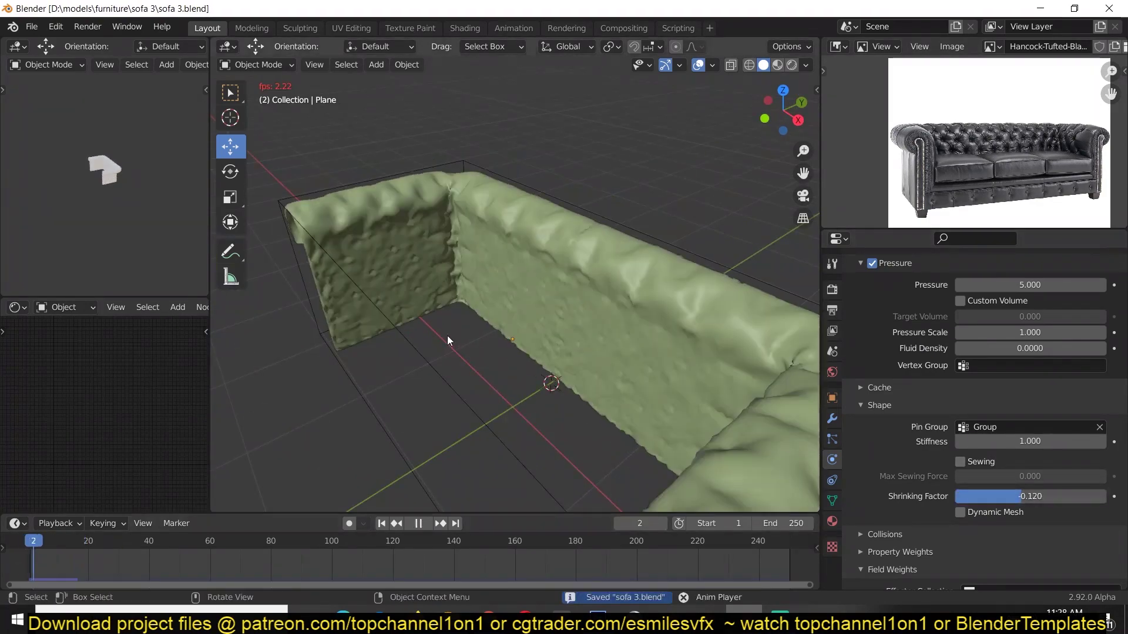
pyautogui.press('space')
pyautogui.moveTo(446, 336); pyautogui.dragTo(546, 302, button='middle')
pyautogui.scroll(4, 973, 141)
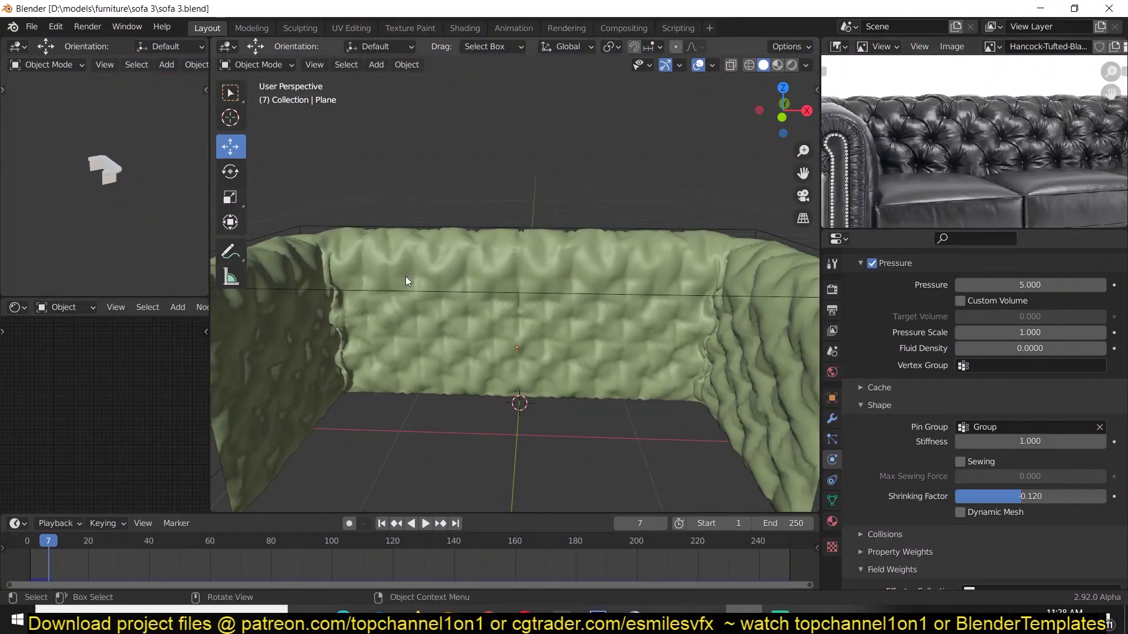
# - Return to the first frame, save, and add a Multiresolution modifier above the Cloth modifier on the sofa back
pyautogui.hotkey('shift', 'Left')
pyautogui.hotkey('ctrl', 's')
pyautogui.click(832, 419)
pyautogui.click(940, 287)
pyautogui.click(834, 471)
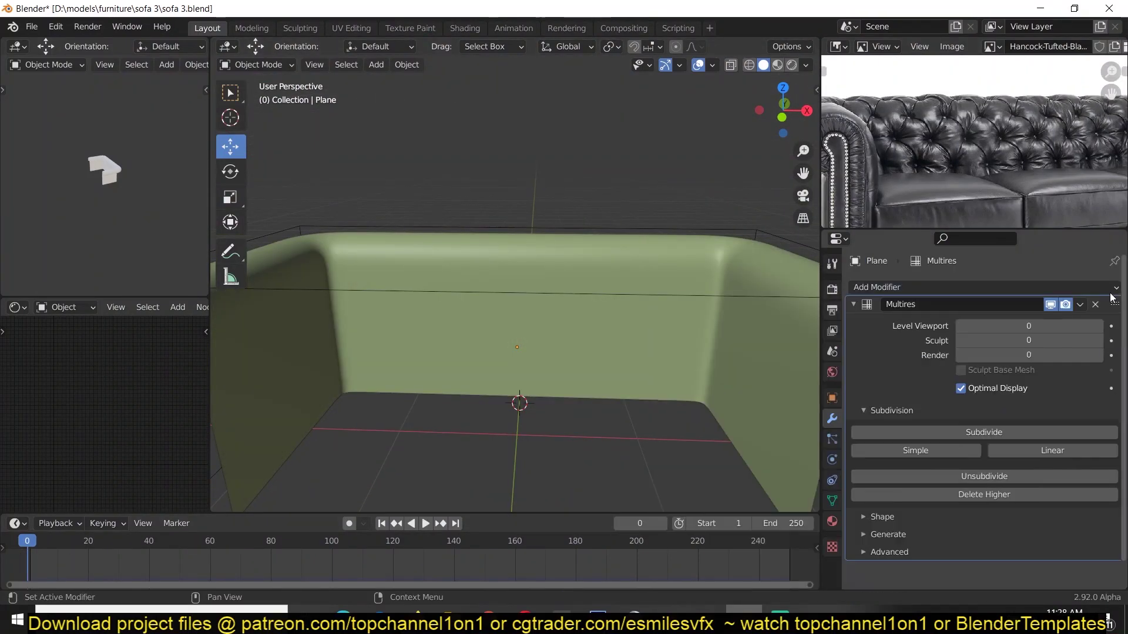
# - Select the mesh's open border edges and give them an edge crease of 1
pyautogui.press('Tab')
pyautogui.moveTo(517, 353); pyautogui.dragTo(358, 320, button='middle')
pyautogui.hotkey('shift', 'g')
pyautogui.click(589, 470)
pyautogui.keyDown('alt'); pyautogui.click(693, 428); pyautogui.keyUp('alt')
pyautogui.hotkey('shift', 'g')
pyautogui.click(693, 428)
pyautogui.moveTo(692, 428); pyautogui.dragTo(423, 373, button='middle')
pyautogui.hotkey('shift', 'e')
pyautogui.press('1')
pyautogui.press('Return')
pyautogui.press('Tab')
# - Save the file and subdivide the sofa's Multires modifier once
pyautogui.hotkey('ctrl', 's')
pyautogui.moveTo(605, 375); pyautogui.dragTo(746, 405, button='middle')
pyautogui.click(991, 446)
pyautogui.scroll(-1, 991, 446)
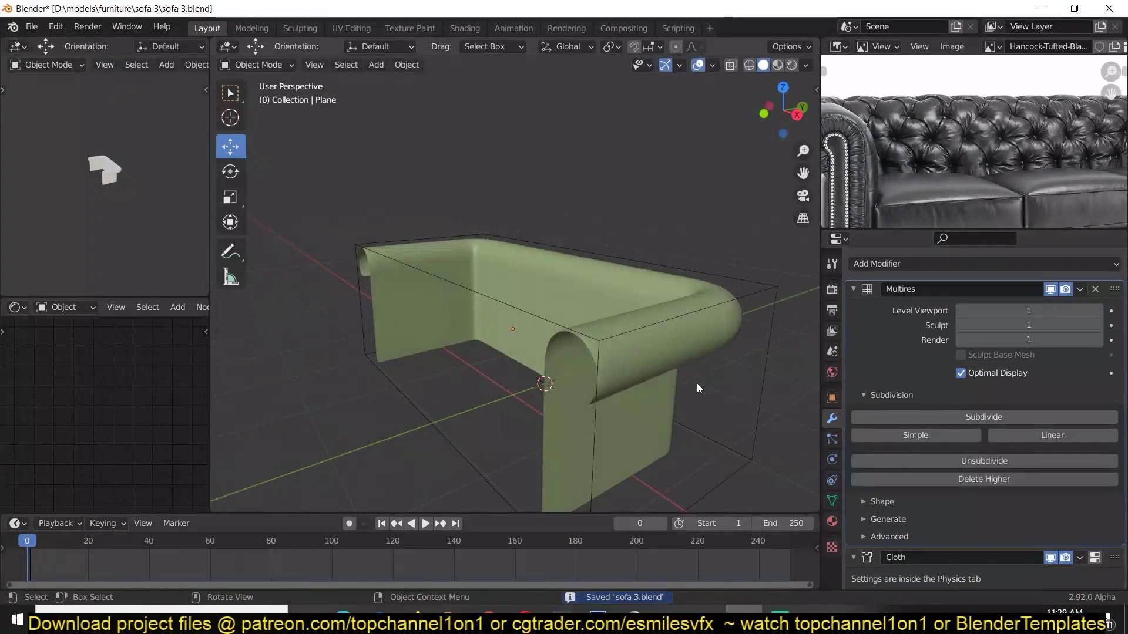
# - Turn off the Multires modifier's Optimal Display, play the cloth simulation, inspect the tufts up close and save the file
pyautogui.hotkey('shift', 'z')
pyautogui.click(960, 374)
pyautogui.hotkey('shift', 'z')
pyautogui.moveTo(646, 376); pyautogui.dragTo(702, 365, button='middle')
pyautogui.press('space')
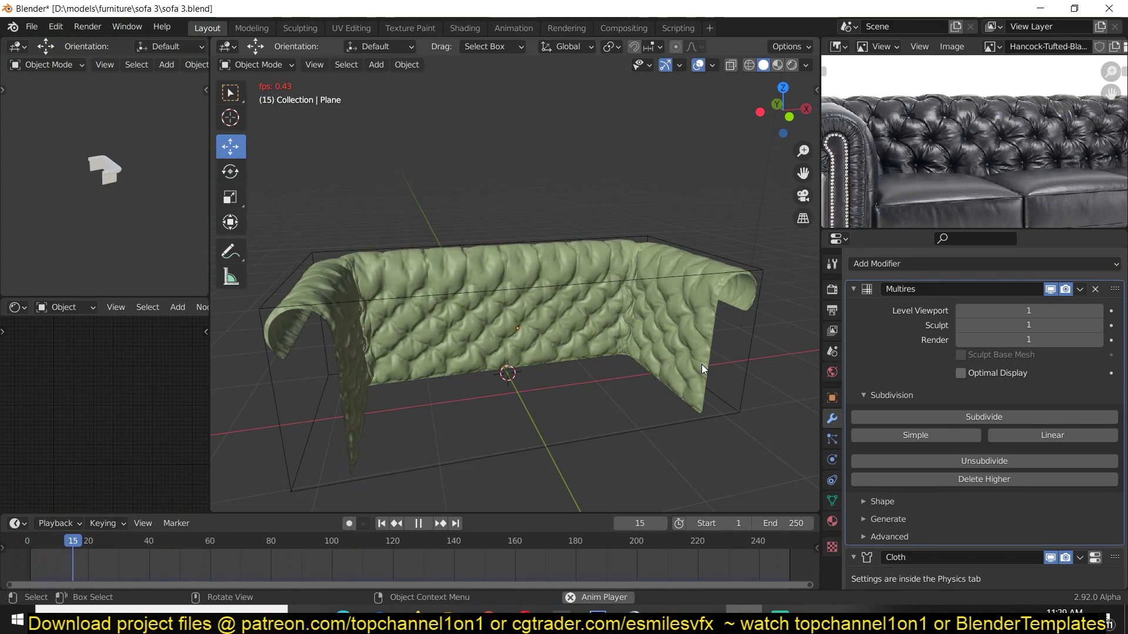
pyautogui.click(701, 364)
pyautogui.moveTo(652, 390); pyautogui.dragTo(748, 443, button='middle')
pyautogui.moveTo(831, 463); pyautogui.dragTo(837, 405, button='middle')
pyautogui.hotkey('ctrl', 's')
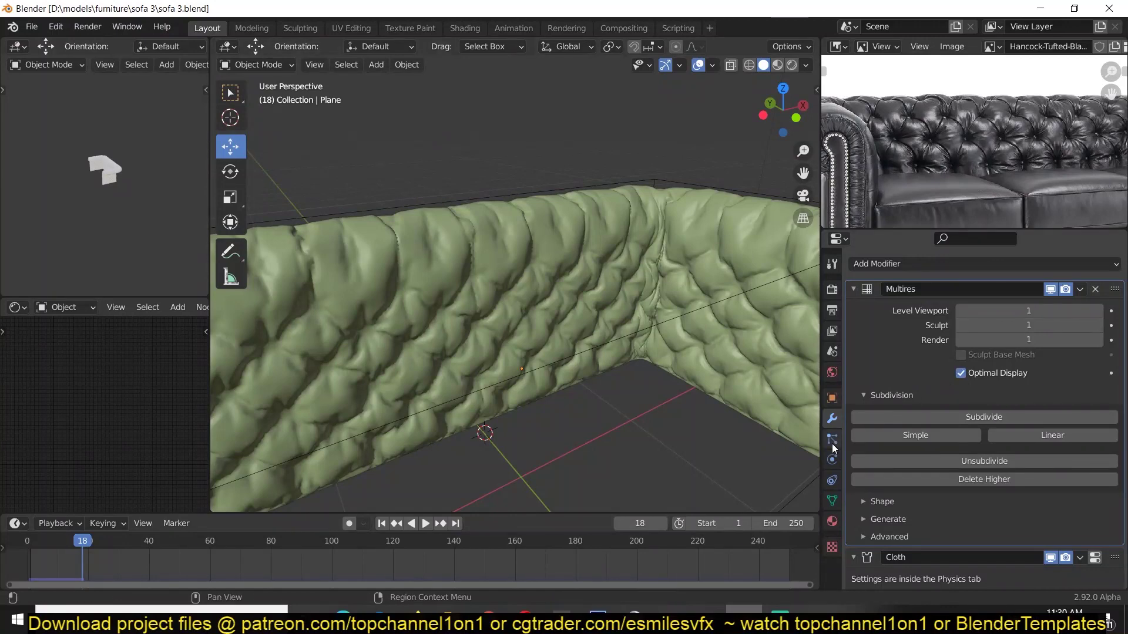
# - Review the cloth cache settings and replay the simulation from the first frame, inspecting the tufted back and arms
pyautogui.click(832, 439)
pyautogui.click(832, 460)
pyautogui.scroll(-10, 964, 468)
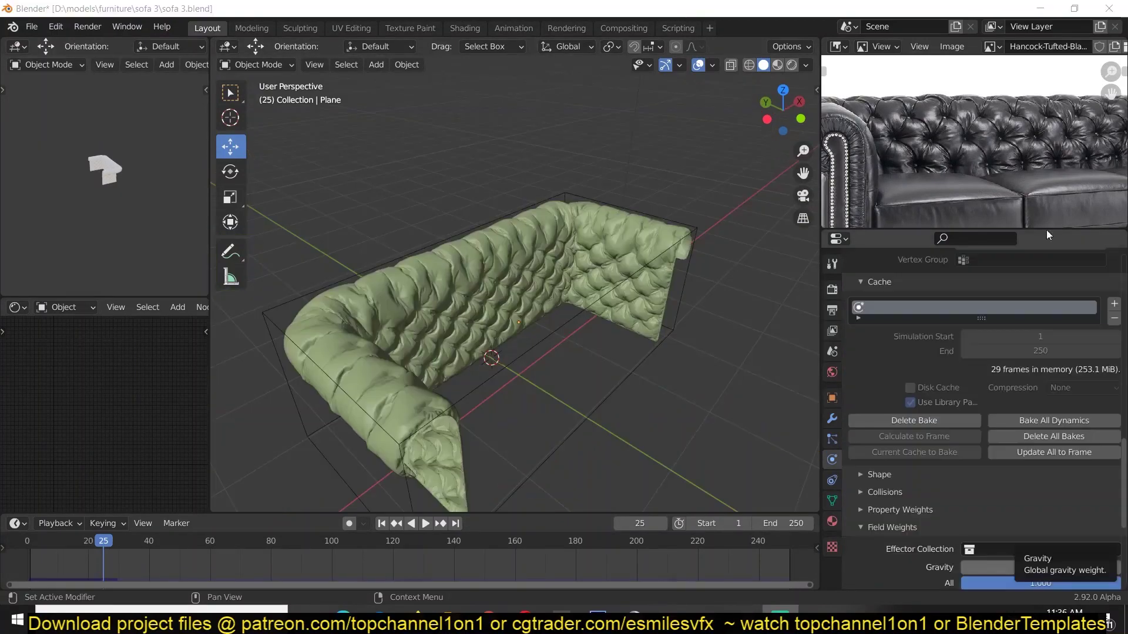
pyautogui.scroll(3, 704, 202)
pyautogui.moveTo(703, 203); pyautogui.dragTo(387, 212, button='middle')
pyautogui.hotkey('shift', 'Left')
pyautogui.press('space')
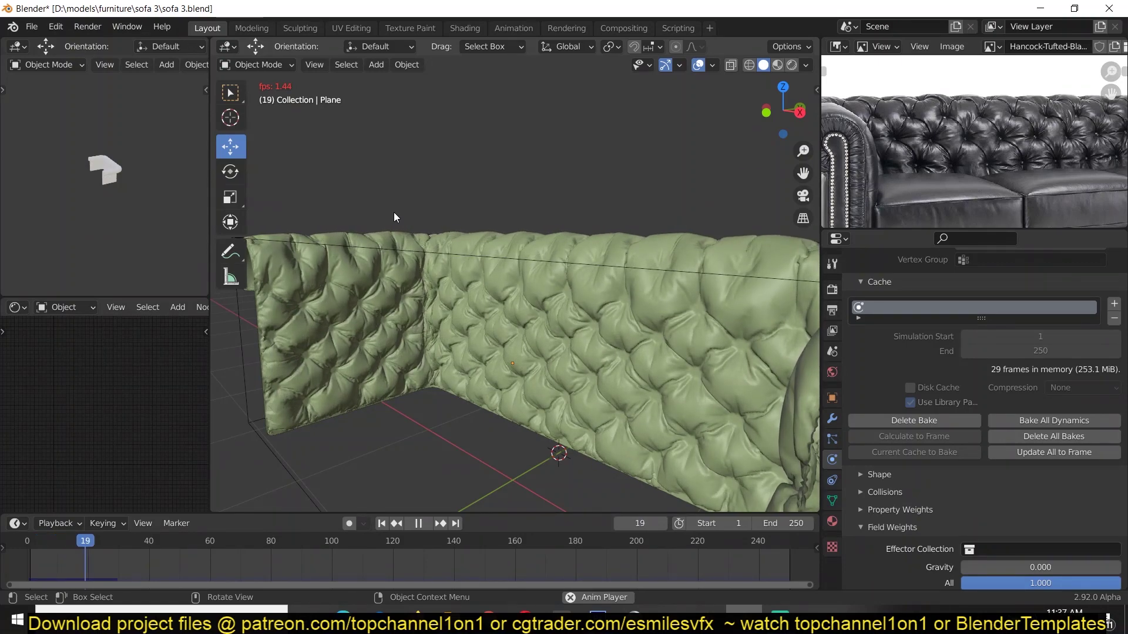
pyautogui.press('space')
pyautogui.moveTo(393, 212); pyautogui.dragTo(475, 266, button='middle')
pyautogui.hotkey('shift', 'Left')
pyautogui.press('space')
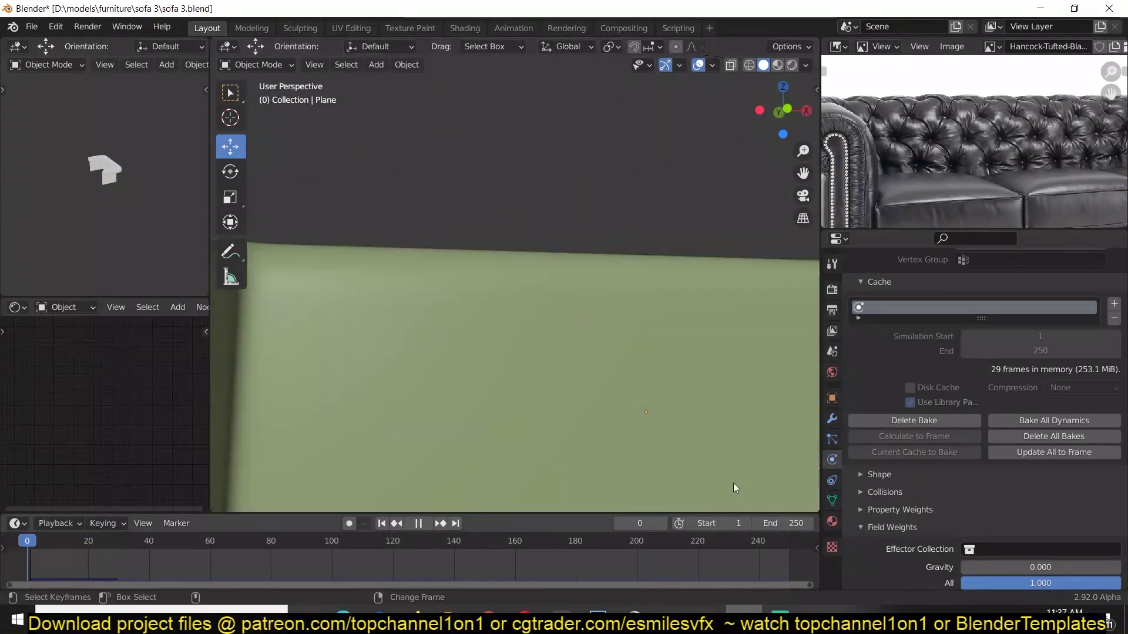
# - Select the pin vertex group's vertices in Edit Mode and inspect the pinned points along the sofa's rolled top
pyautogui.press('Tab')
pyautogui.click(832, 502)
pyautogui.click(1021, 397)
pyautogui.moveTo(623, 294); pyautogui.dragTo(548, 363, button='middle')
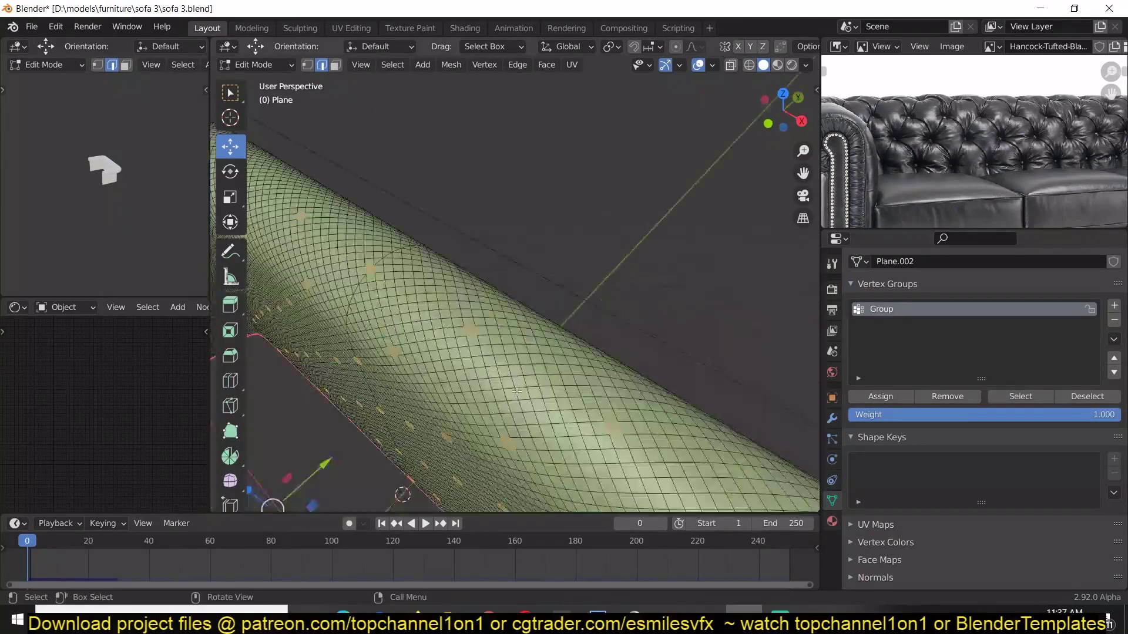
pyautogui.press('i')
pyautogui.click(616, 307)
pyautogui.moveTo(617, 307); pyautogui.dragTo(646, 242, button='middle')
pyautogui.press('1')
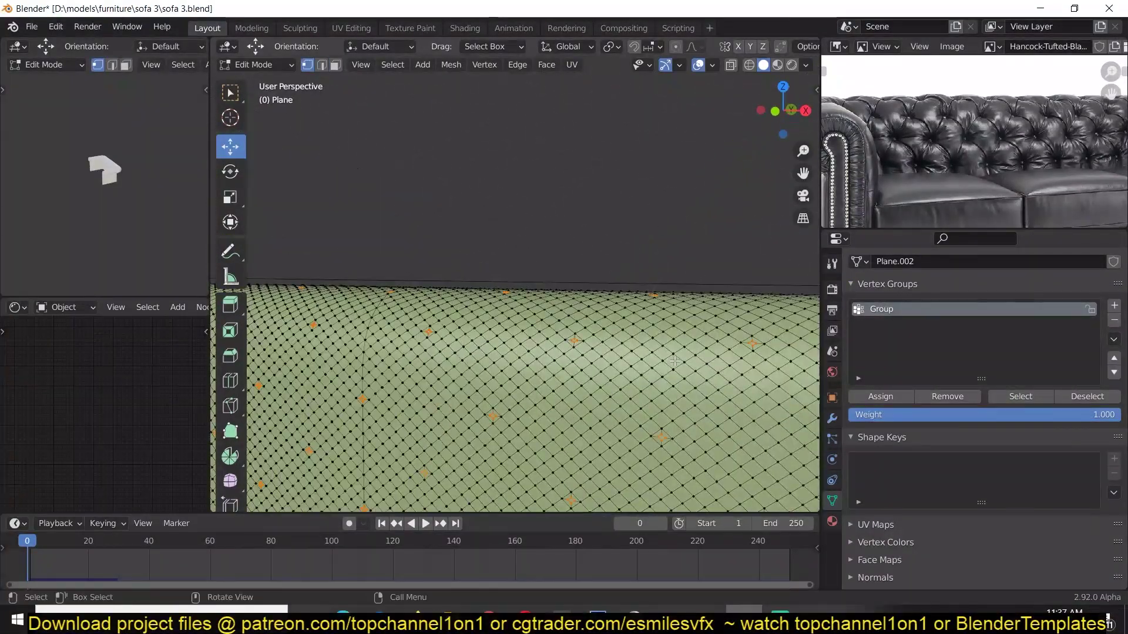
pyautogui.hotkey('ctrl', 'i')
pyautogui.scroll(4, 587, 294)
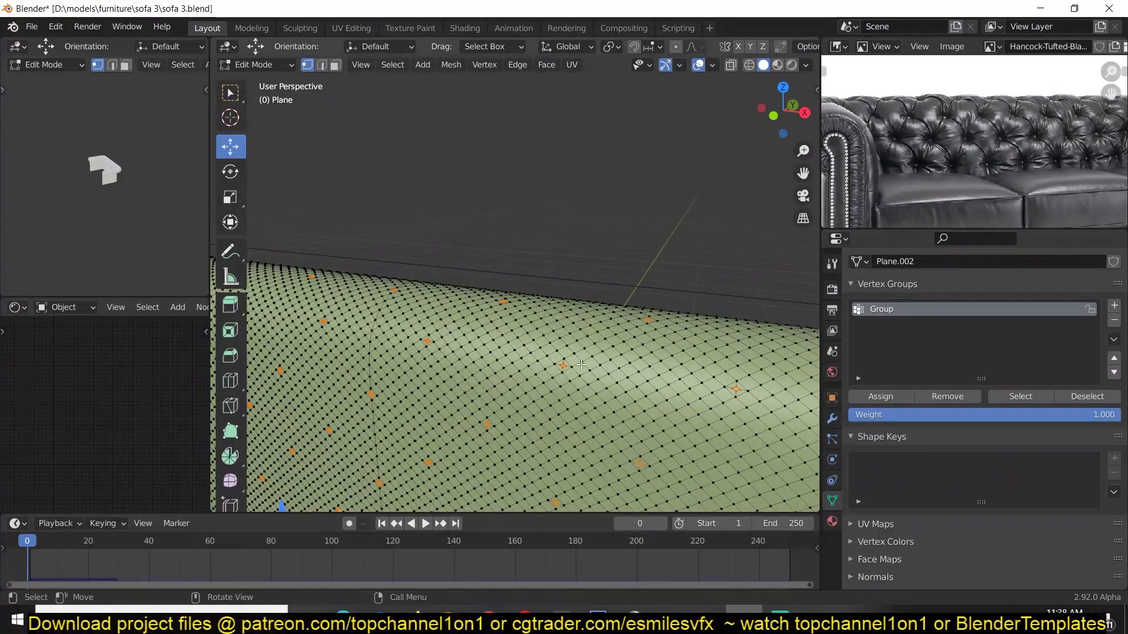
pyautogui.press('.')
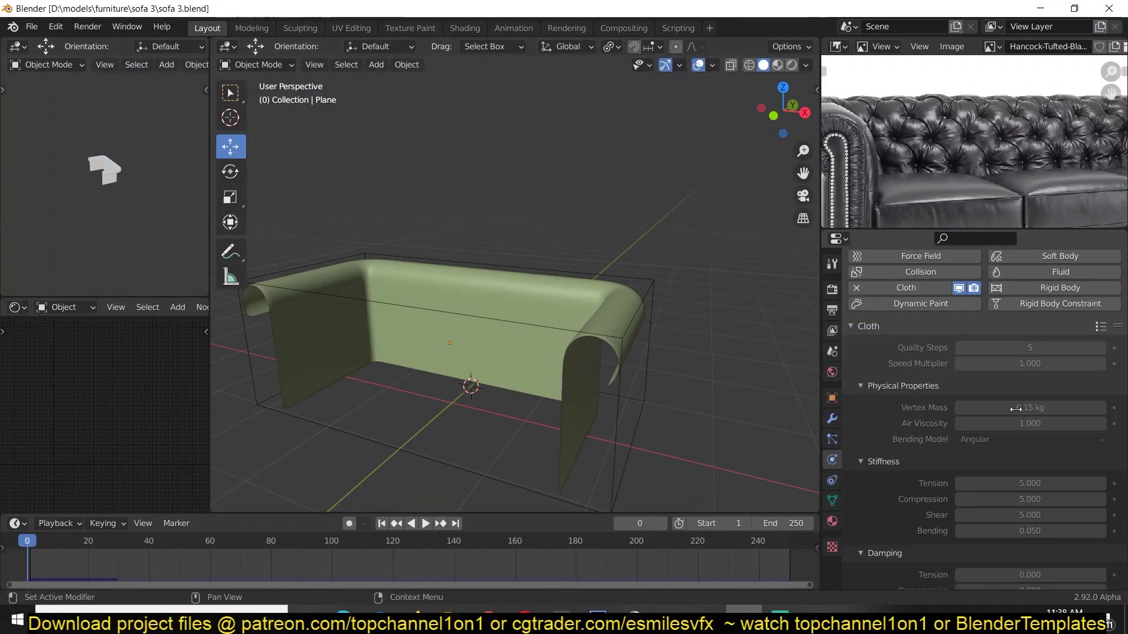
# - Review the sofa's cloth physics settings and inspect the simulated tufts up to frame 58
pyautogui.scroll(-15, 1038, 400)
pyautogui.scroll(-2, 943, 476)
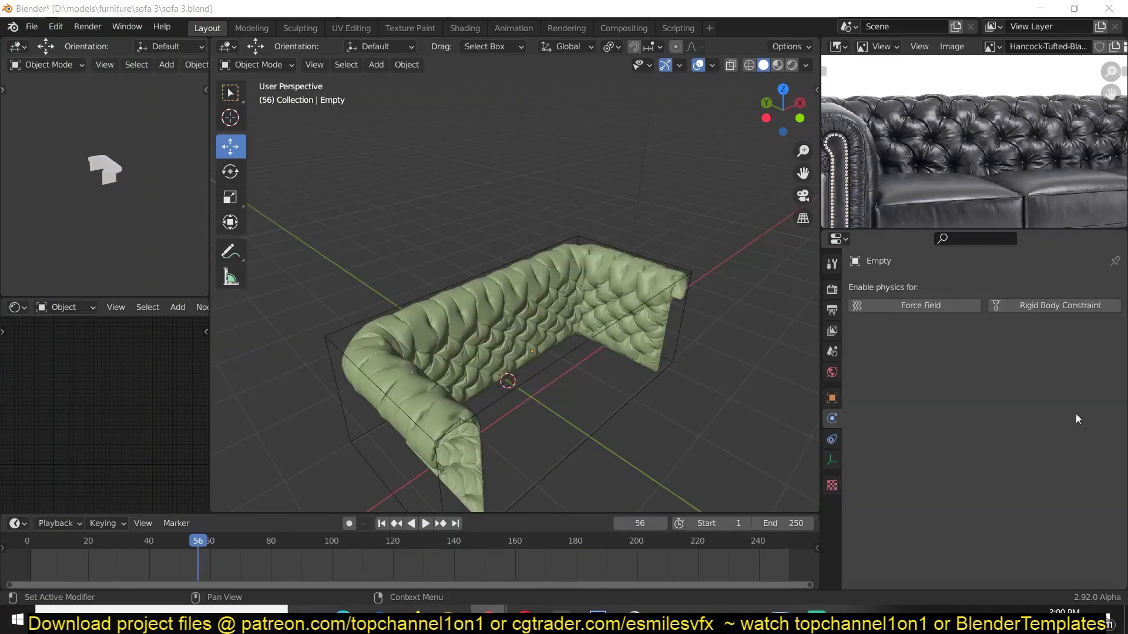
pyautogui.scroll(5, 509, 373)
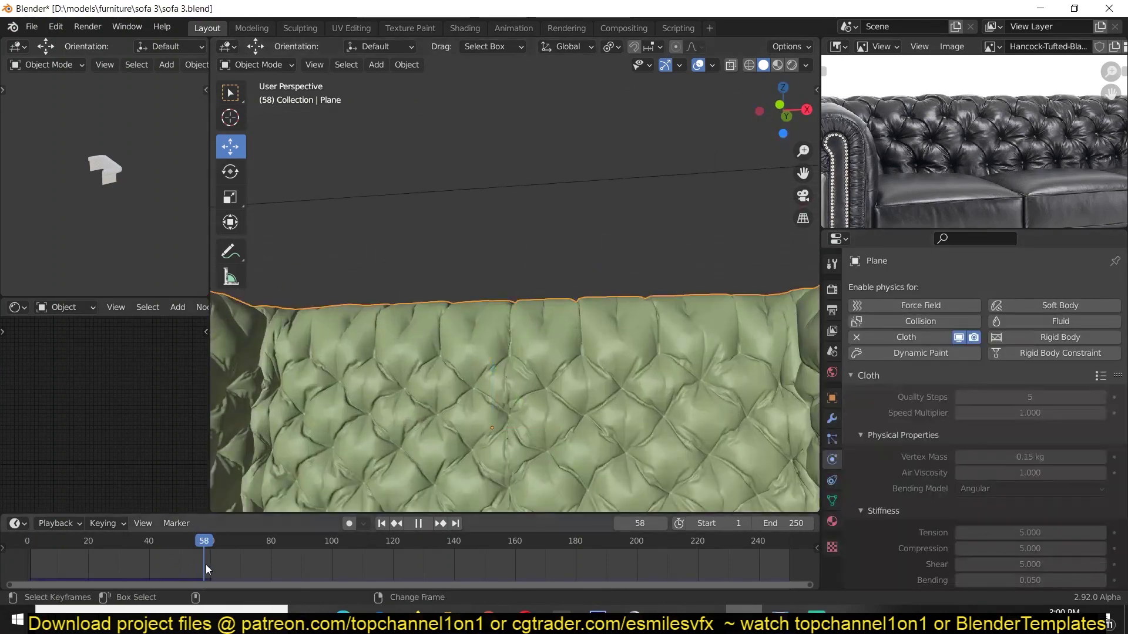
# - Try to convert the simulated sofa's visual geometry to a mesh at frame 58, and undo the conversion
pyautogui.hotkey('ctrl', 'a')
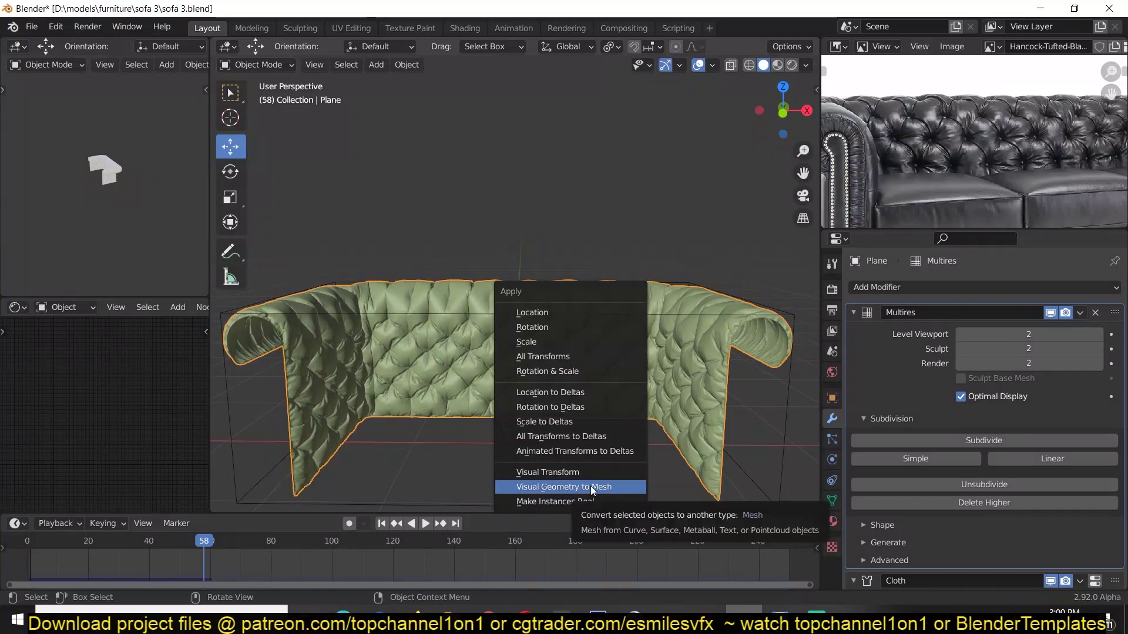
pyautogui.click(597, 486)
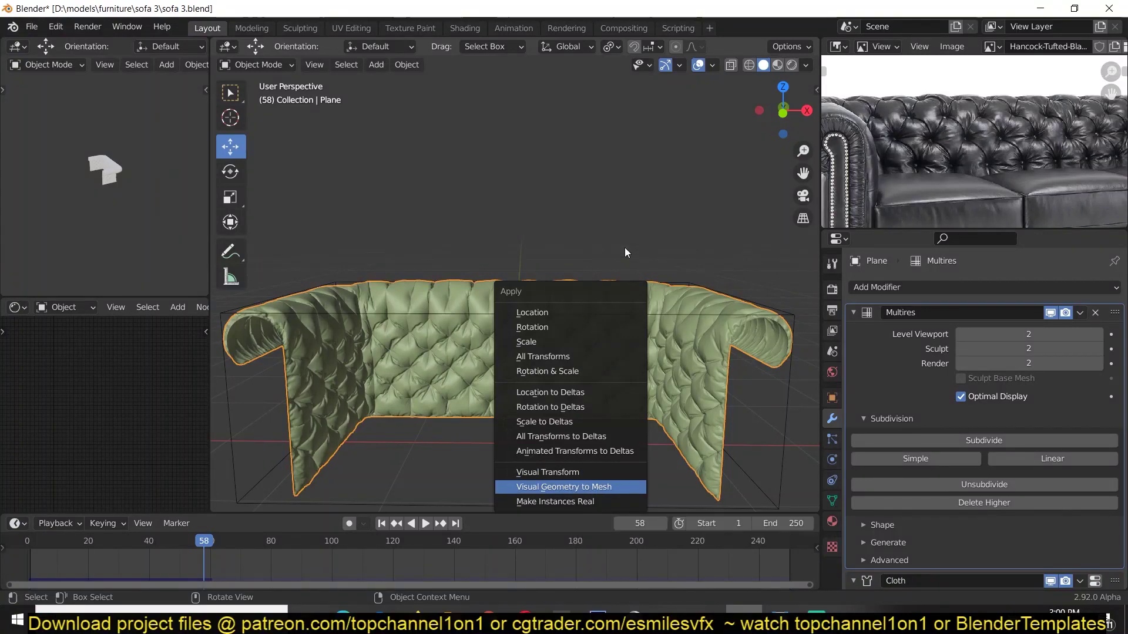
pyautogui.keyDown('ctrl'); pyautogui.moveTo(625, 248); pyautogui.dragTo(649, 322, button='middle'); pyautogui.keyUp('ctrl')
pyautogui.hotkey('ctrl', 'z')
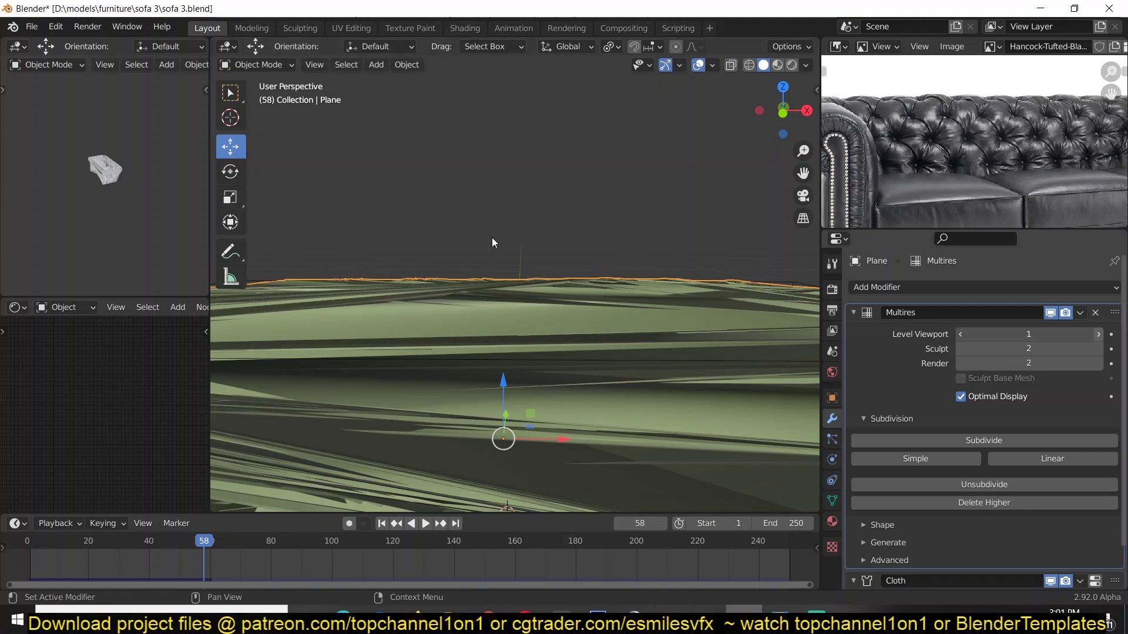
# - Convert the simulated sofa to a plain mesh at frame 58 and inspect its topology in Edit Mode
pyautogui.scroll(3, 985, 167)
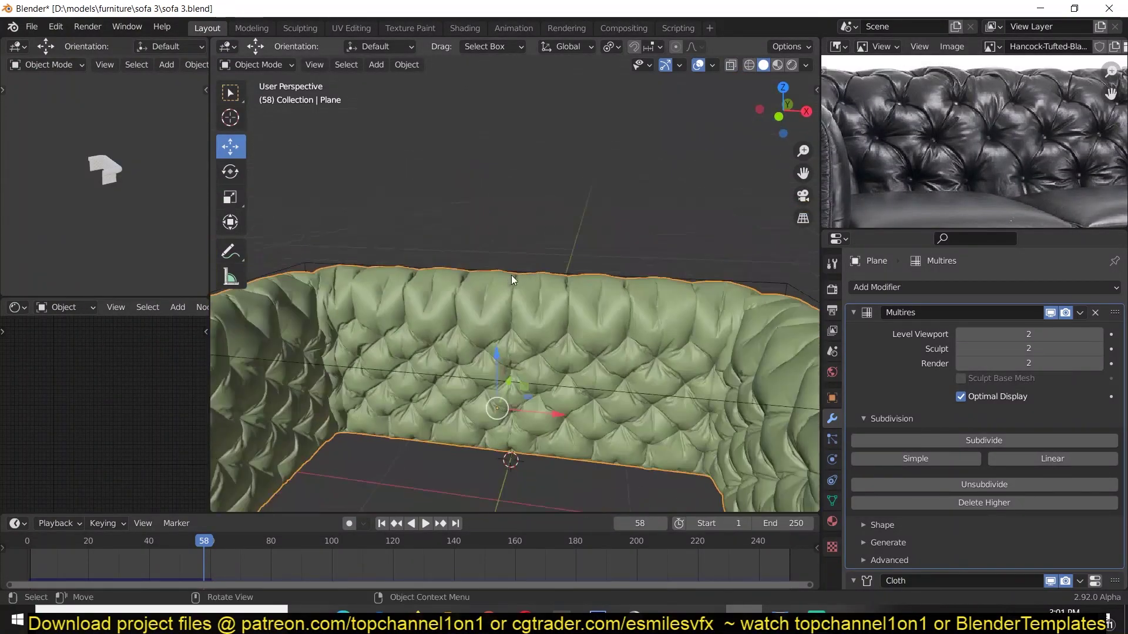
pyautogui.hotkey('ctrl', 'a')
pyautogui.click(515, 343)
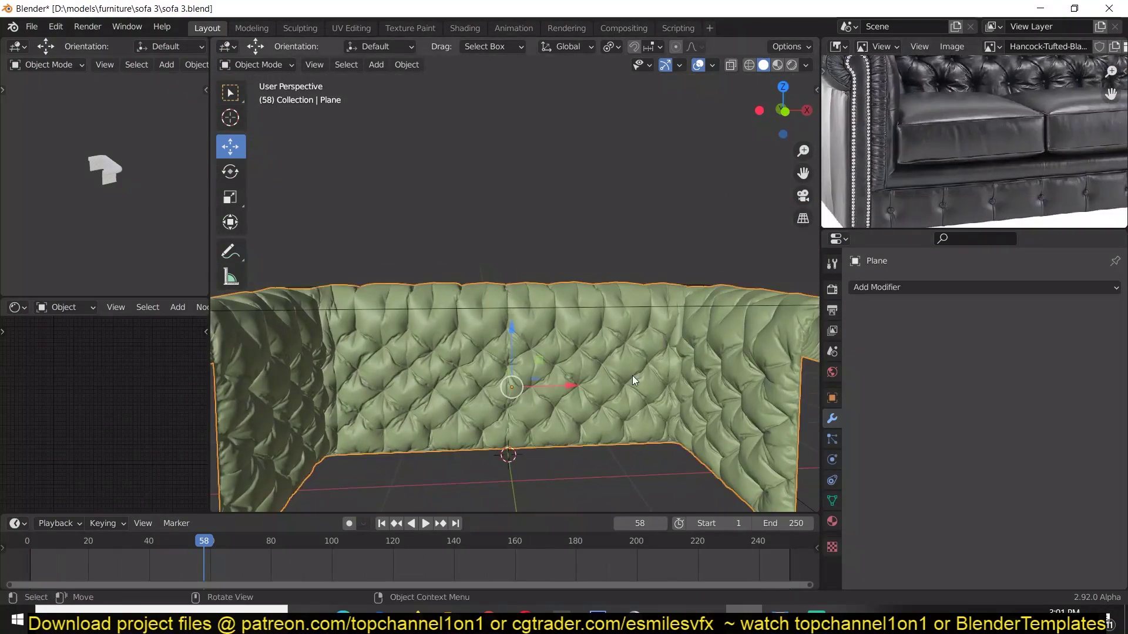
pyautogui.moveTo(632, 375); pyautogui.dragTo(558, 305, button='middle')
pyautogui.press('Tab')
pyautogui.scroll(5, 605, 355)
pyautogui.scroll(-6, 577, 367)
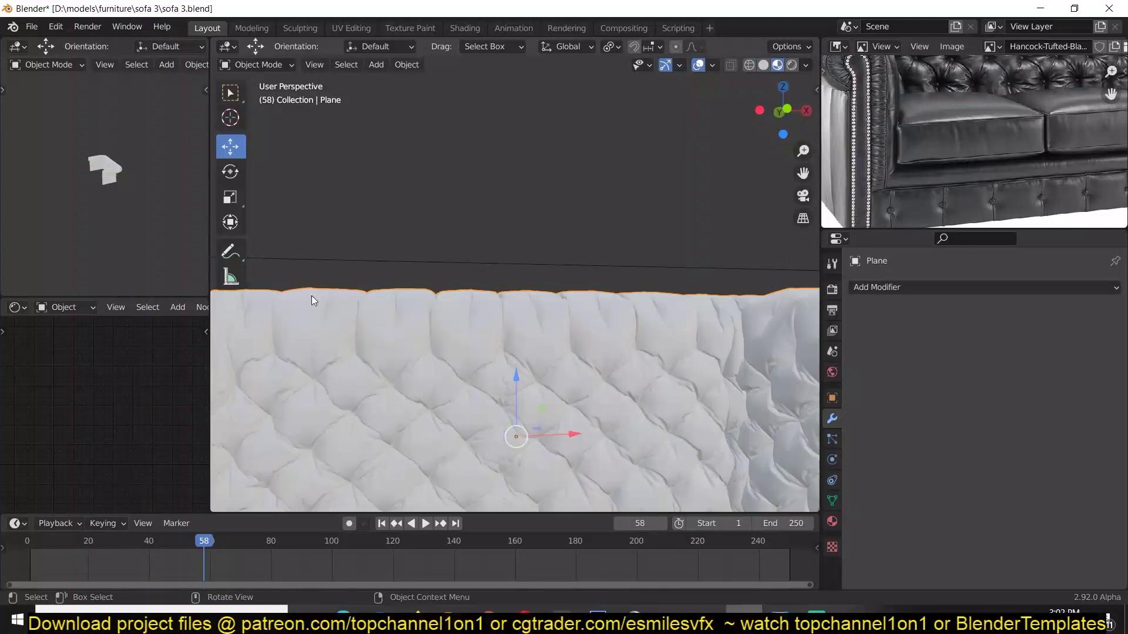
# - Widen the shader editor and load all the texture files into the sofa material with Principled Texture Setup
pyautogui.moveTo(210, 253); pyautogui.dragTo(327, 239)
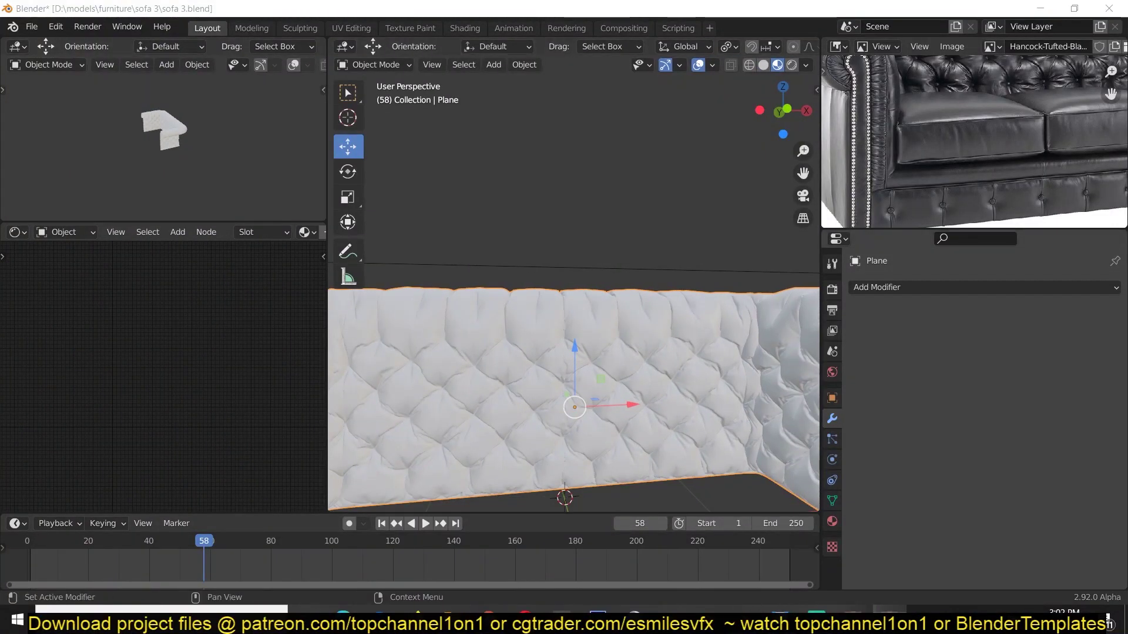
pyautogui.hotkey('ctrl', 't')
pyautogui.moveTo(100, 373); pyautogui.dragTo(171, 337, button='middle')
pyautogui.hotkey('ctrl', 'z')
pyautogui.hotkey('ctrl', 'shift', 't')
pyautogui.click(186, 263)
pyautogui.doubleClick(372, 214)
pyautogui.doubleClick(372, 214)
pyautogui.press('a')
pyautogui.click(849, 540)
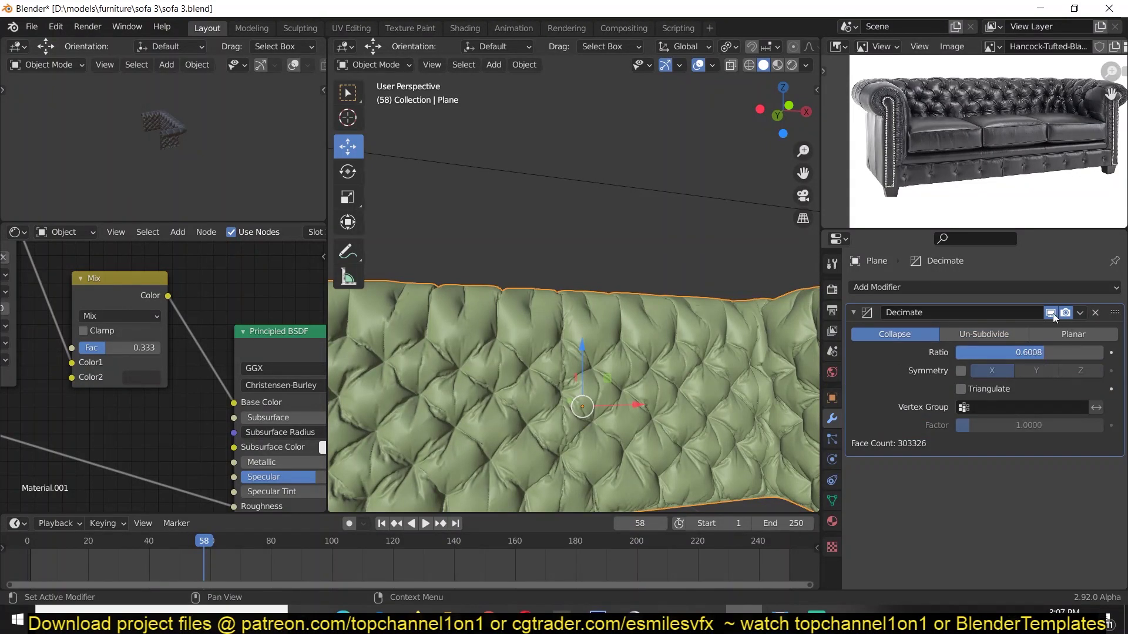
# - Set the Decimate modifier's ratio to 0.3, show it in the viewport and shade the sofa smooth
pyautogui.click(1050, 312)
pyautogui.doubleClick(1028, 353)
pyautogui.write('0.3')
pyautogui.press('Return')
pyautogui.moveTo(510, 436); pyautogui.dragTo(564, 376, button='middle')
pyautogui.scroll(5, 611, 323)
pyautogui.rightClick(621, 309)
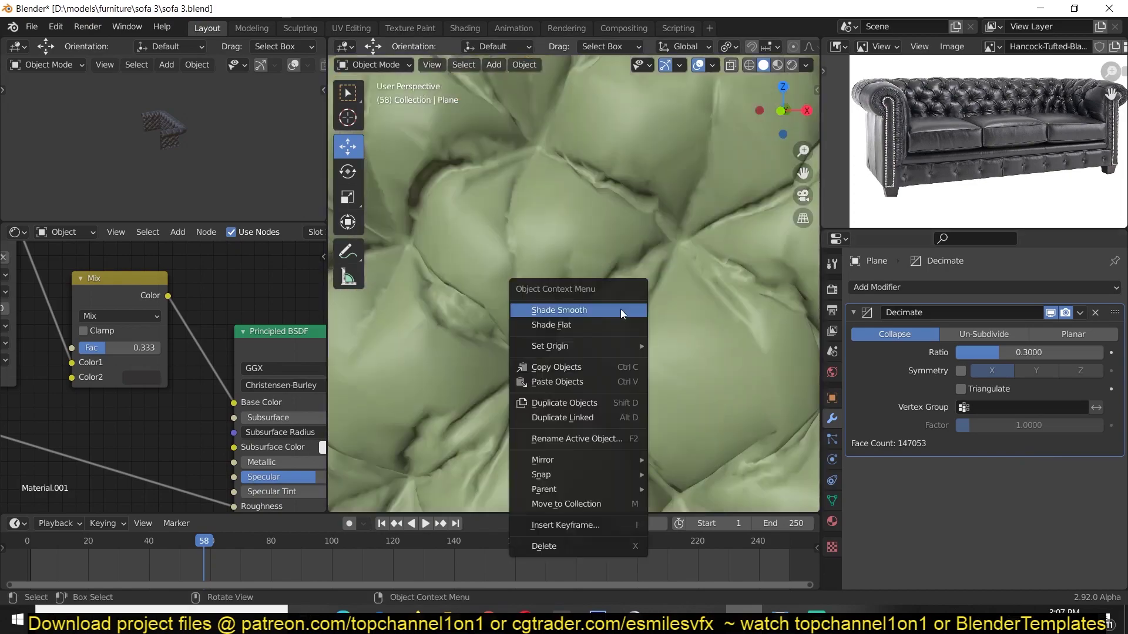
pyautogui.click(621, 309)
pyautogui.scroll(-8, 752, 353)
pyautogui.moveTo(748, 390); pyautogui.dragTo(776, 423, button='middle')
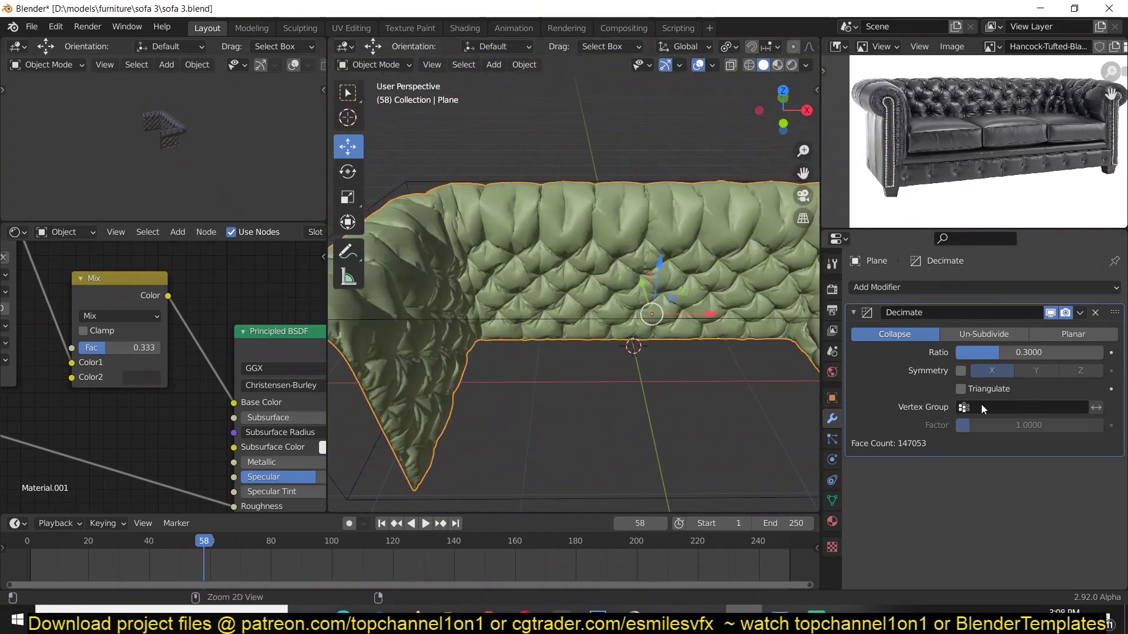
# - Apply the Decimate modifier, check the reduced mesh in Edit Mode and shade the sofa smooth again
pyautogui.hotkey('ctrl', 'a')
pyautogui.press('Tab')
pyautogui.scroll(6, 617, 282)
pyautogui.press('Tab')
pyautogui.scroll(-5, 646, 317)
pyautogui.rightClick(690, 347)
pyautogui.click(690, 348)
# - Add a Smooth modifier to the sofa, slightly adjust its factor, raise its repeat count and apply it
pyautogui.click(893, 288)
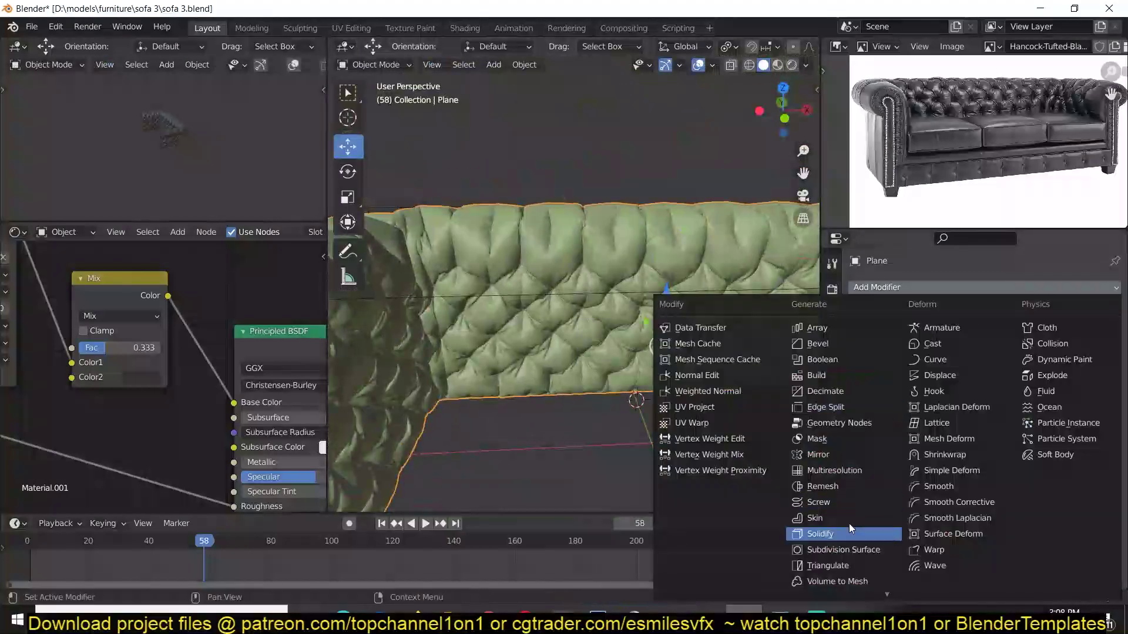
pyautogui.click(939, 487)
pyautogui.moveTo(646, 340); pyautogui.dragTo(652, 309, button='middle')
pyautogui.scroll(6, 652, 308)
pyautogui.moveTo(998, 352); pyautogui.dragTo(1001, 353)
pyautogui.click(1098, 371)
pyautogui.scroll(-8, 555, 402)
pyautogui.moveTo(555, 402); pyautogui.dragTo(627, 369, button='middle')
pyautogui.hotkey('ctrl', 'a')
# - Examine the sofa mesh in Edit Mode, up close and from the front view with X-ray shading
pyautogui.scroll(-3, 642, 354)
pyautogui.press('Tab')
pyautogui.press('Tab')
pyautogui.scroll(8, 595, 332)
pyautogui.press('Tab')
pyautogui.click(832, 290)
pyautogui.scroll(-8, 617, 353)
pyautogui.press('KP_1')
pyautogui.hotkey('alt', 'z')
pyautogui.press('k')
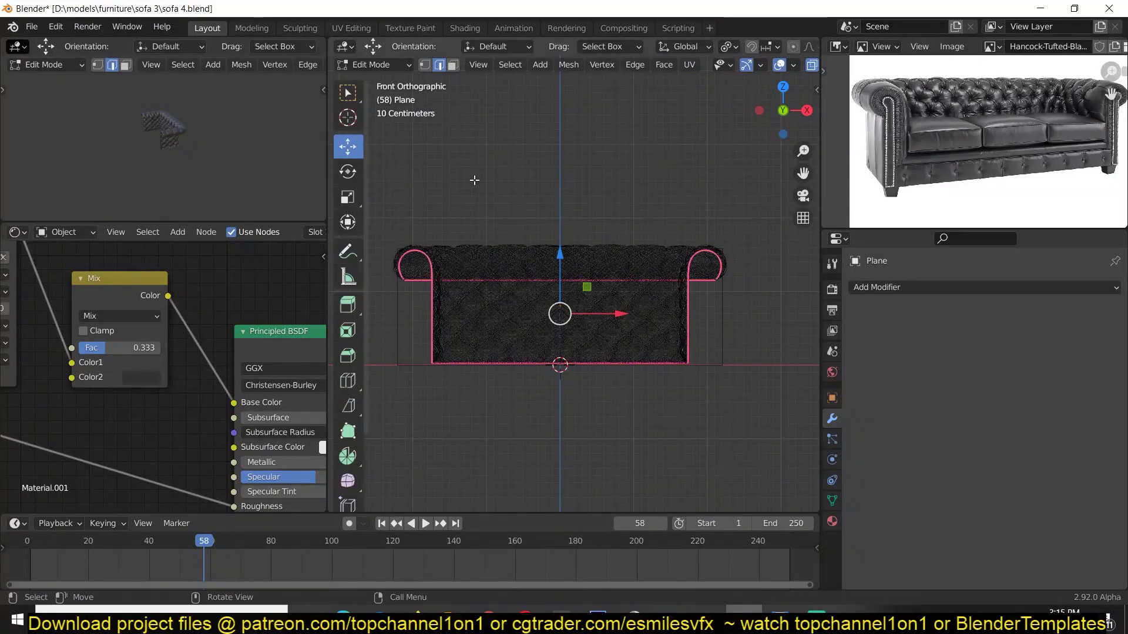
pyautogui.press('n')
pyautogui.hotkey('alt', 'a')
# - Add a Decimate modifier with a ratio of 0.3 to the sofa mesh and apply it
pyautogui.press('Tab')
pyautogui.click(997, 289)
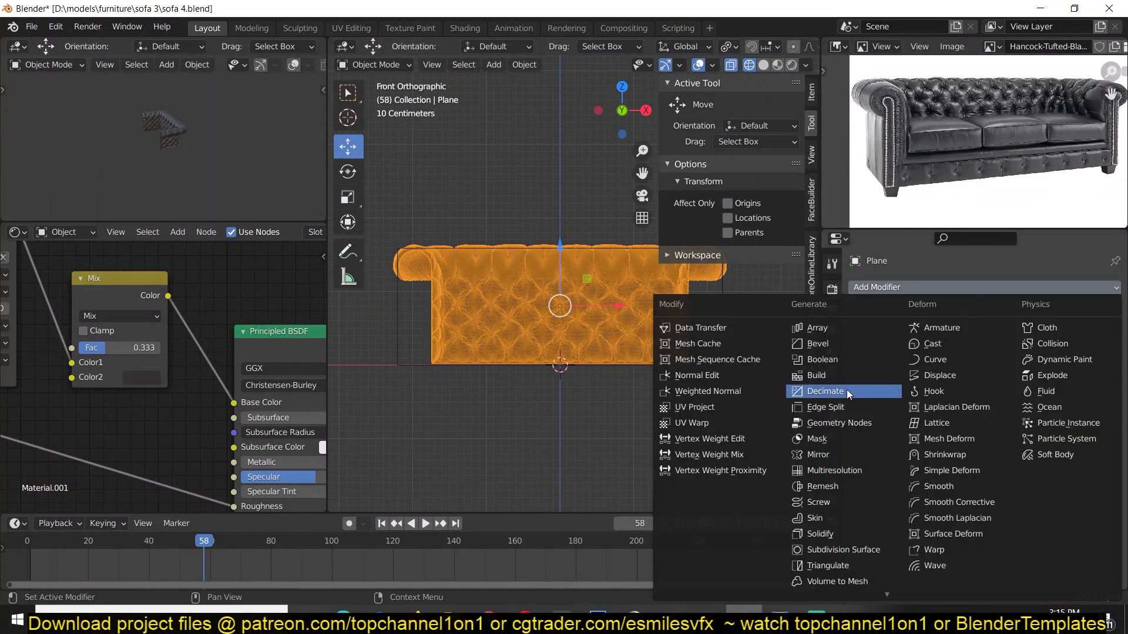
pyautogui.click(847, 390)
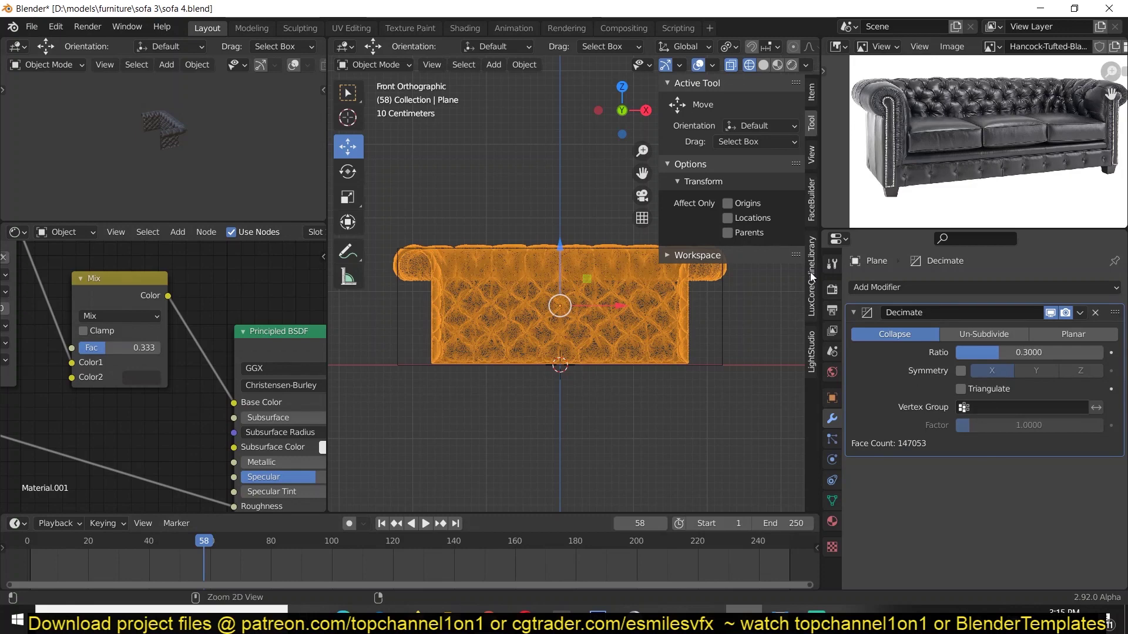
pyautogui.hotkey('ctrl', 'a')
pyautogui.press('n')
# - Box-select the sofa's positive-X half plus a margin past the centre, invert the selection and delete the other part
pyautogui.scroll(2, 612, 390)
pyautogui.keyDown('shift'); pyautogui.moveTo(612, 391); pyautogui.dragTo(637, 384, button='middle'); pyautogui.keyUp('shift')
pyautogui.press('Tab')
pyautogui.click(740, 375)
pyautogui.scroll(-2, 740, 375)
pyautogui.press('b')
pyautogui.moveTo(473, 211); pyautogui.dragTo(761, 383)
pyautogui.hotkey('ctrl', 'i')
pyautogui.press('x')
pyautogui.click(675, 343)
pyautogui.press('Tab')
# - Inspect the cut sofa half, undo the deletion and delete the same selection again with a different element option
pyautogui.hotkey('alt', 'z')
pyautogui.moveTo(482, 352); pyautogui.dragTo(656, 365, button='middle')
pyautogui.press('KP_1')
pyautogui.scroll(4, 596, 370)
pyautogui.hotkey('ctrl', 'z')
pyautogui.hotkey('ctrl', 'z')
pyautogui.press('x')
pyautogui.click(561, 386)
pyautogui.press('Tab')
pyautogui.scroll(-5, 605, 397)
# - Add a Mirror modifier on the X axis with X Bisect enabled and the Empty as mirror object
pyautogui.moveTo(605, 398); pyautogui.dragTo(608, 433, button='middle')
pyautogui.click(987, 288)
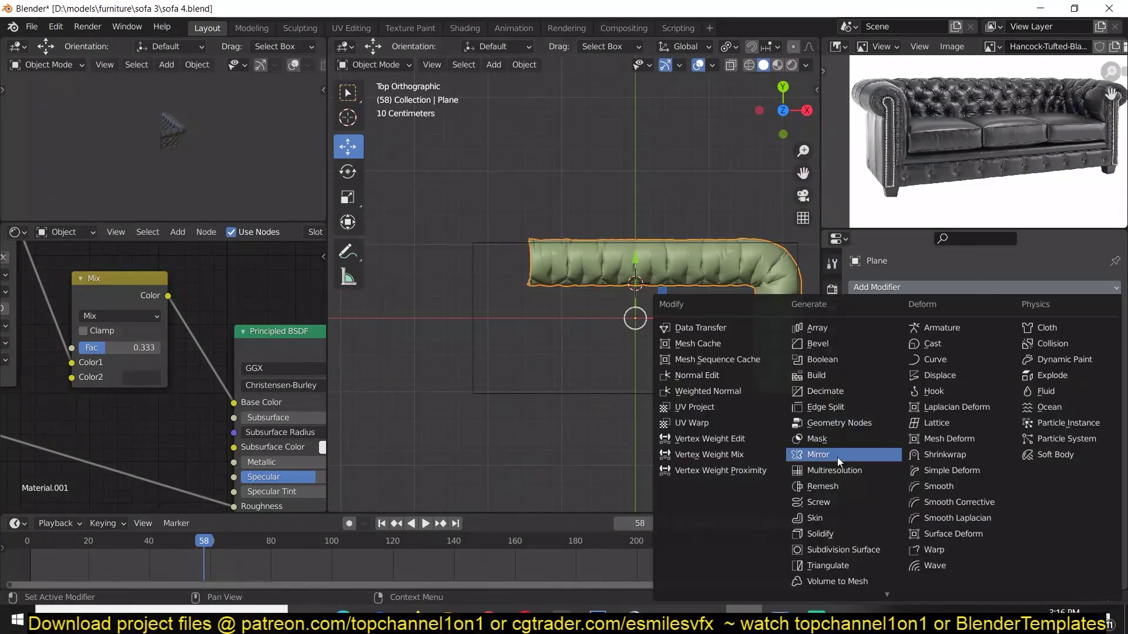
pyautogui.click(764, 456)
pyautogui.click(979, 350)
pyautogui.moveTo(735, 297); pyautogui.dragTo(689, 294, button='middle')
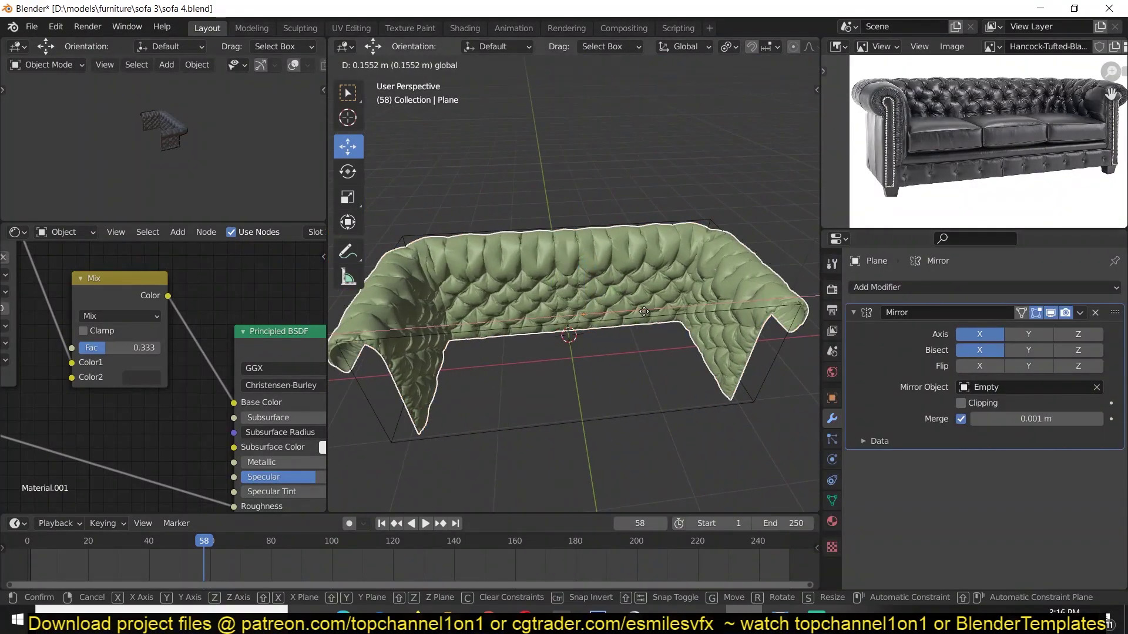
# - Shift the sofa mesh along the X axis so the mirrored halves meet cleanly at the centre seam
pyautogui.moveTo(644, 312); pyautogui.dragTo(660, 310)
pyautogui.moveTo(660, 310); pyautogui.dragTo(628, 329, button='middle')
pyautogui.scroll(6, 675, 318)
pyautogui.press('KP_1')
pyautogui.scroll(-6, 683, 340)
pyautogui.scroll(4, 689, 367)
pyautogui.press('g')
pyautogui.moveTo(692, 304); pyautogui.dragTo(695, 304)
pyautogui.scroll(-4, 696, 305)
pyautogui.moveTo(646, 301)
pyautogui.mouseDown(button='middle')
pyautogui.moveTo(702, 316)
pyautogui.moveTo(647, 302)
pyautogui.mouseUp(button='middle')
# - Examine the tufting at the mirror seam in the solid and rendered views and compare it with the reference photo
pyautogui.moveTo(182, 158); pyautogui.dragTo(235, 132, button='middle')
pyautogui.scroll(10, 235, 135)
pyautogui.scroll(2, 574, 282)
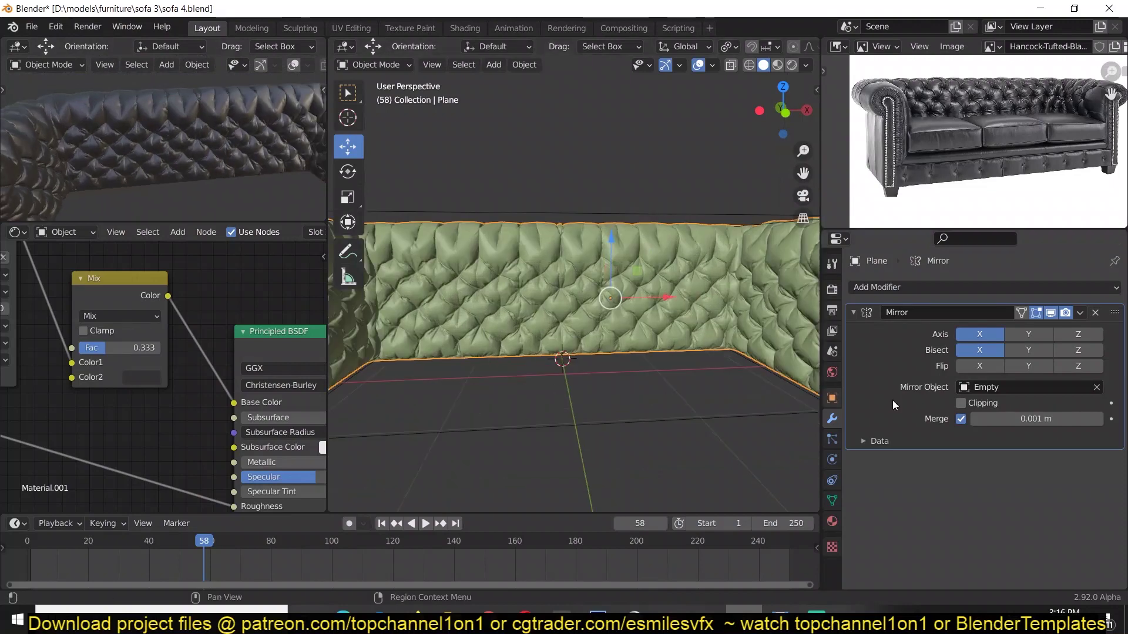
pyautogui.moveTo(651, 320); pyautogui.dragTo(645, 305, button='middle')
pyautogui.scroll(3, 999, 165)
pyautogui.scroll(-2, 808, 282)
pyautogui.keyDown('shift'); pyautogui.moveTo(808, 282); pyautogui.dragTo(774, 296, button='middle'); pyautogui.keyUp('shift')
pyautogui.scroll(5, 775, 295)
pyautogui.moveTo(194, 141); pyautogui.dragTo(276, 133, button='middle')
pyautogui.moveTo(634, 335); pyautogui.dragTo(624, 406, button='middle')
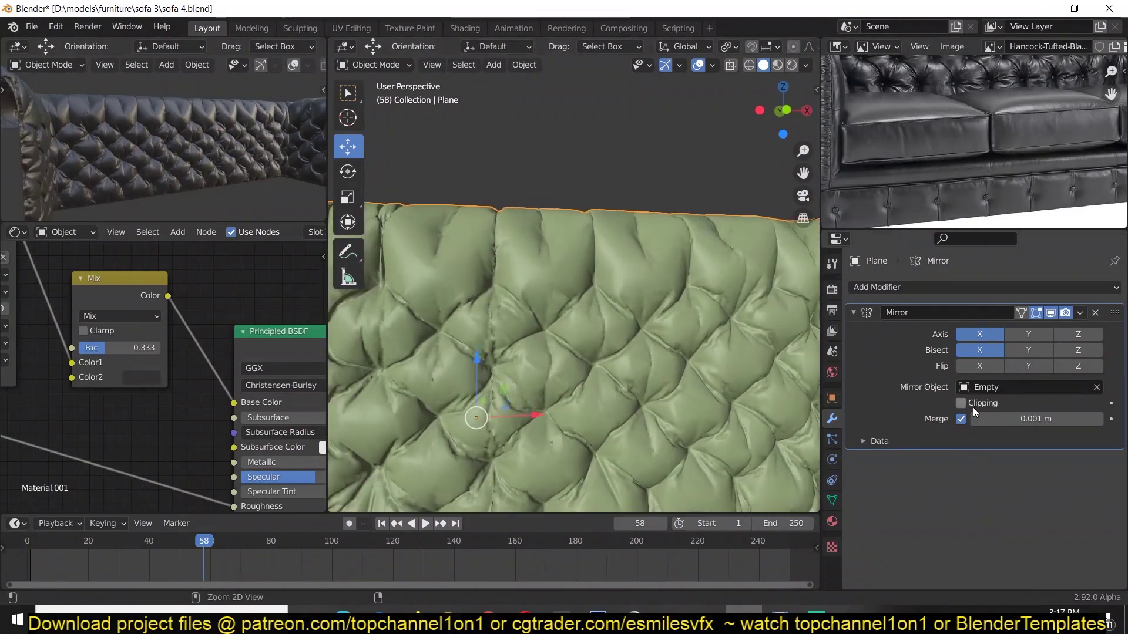
# - Apply the Mirror modifier to the sofa mesh, add and apply one more modifier, and save the file
pyautogui.hotkey('ctrl', 'a')
pyautogui.click(914, 288)
pyautogui.click(952, 502)
pyautogui.click(1100, 369)
pyautogui.hotkey('ctrl', 'a')
pyautogui.scroll(-4, 657, 412)
pyautogui.click(657, 411)
pyautogui.moveTo(658, 412); pyautogui.dragTo(606, 400, button='middle')
pyautogui.scroll(-3, 605, 400)
pyautogui.hotkey('ctrl', 's')
pyautogui.scroll(-3, 963, 164)
# - Duplicate the sofa mesh's open border edge loop and separate the copy into its own object
pyautogui.press('KP_1')
pyautogui.press('Tab')
pyautogui.moveTo(421, 415); pyautogui.dragTo(653, 248, button='middle')
pyautogui.press('Tab')
pyautogui.scroll(2, 611, 318)
pyautogui.press('Tab')
pyautogui.click(491, 205)
pyautogui.moveTo(493, 207); pyautogui.dragTo(594, 285, button='middle')
pyautogui.scroll(4, 543, 212)
pyautogui.keyDown('alt'); pyautogui.click(638, 239); pyautogui.keyUp('alt')
pyautogui.hotkey('shift', 'd')
pyautogui.press('p')
pyautogui.click(640, 260)
# - Delete the negative-X half and the unneeded parts of the separated border outline
pyautogui.press('Tab')
pyautogui.click(636, 242)
pyautogui.press('KP_1')
pyautogui.press('Tab')
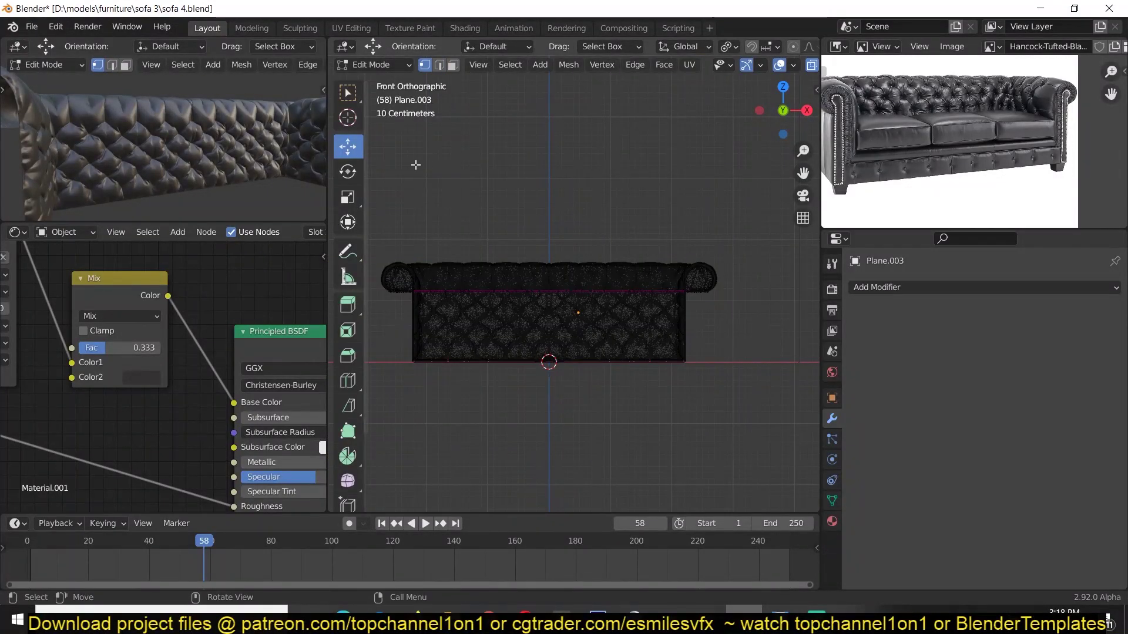
pyautogui.press('x')
pyautogui.click(616, 339)
pyautogui.moveTo(616, 339); pyautogui.dragTo(677, 329, button='middle')
pyautogui.press('x')
pyautogui.click(754, 358)
# - Extrude the outline's outer back and side edge about 1.13 m down along Z and flatten it with a Z scale of 0
pyautogui.moveTo(746, 356); pyautogui.dragTo(605, 346, button='middle')
pyautogui.click(549, 236)
pyautogui.moveTo(548, 238); pyautogui.dragTo(505, 226, button='middle')
pyautogui.keyDown('ctrl'); pyautogui.click(581, 245); pyautogui.keyUp('ctrl')
pyautogui.scroll(2, 611, 277)
pyautogui.press('Tab')
pyautogui.press('KP_1')
pyautogui.press('Tab')
pyautogui.press('s')
pyautogui.press('z')
pyautogui.press('0')
pyautogui.press('Return')
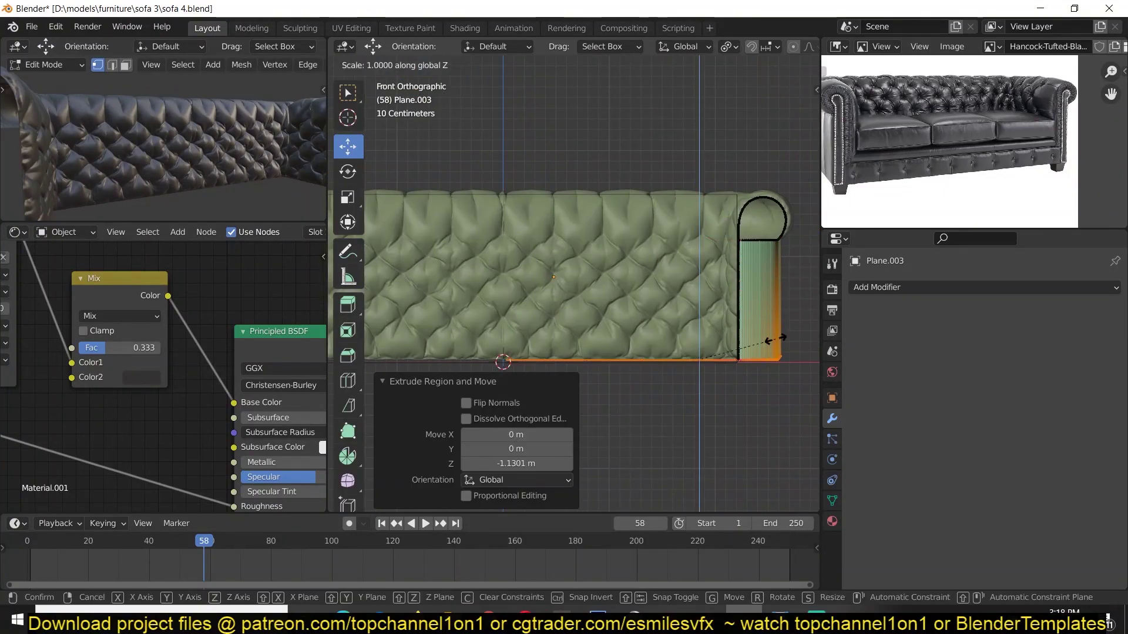
# - Apply the extruded panel object's transform, save the file and isolate the object in local view for editing
pyautogui.press('Tab')
pyautogui.hotkey('ctrl', 'a')
pyautogui.click(774, 317)
pyautogui.moveTo(70, 358); pyautogui.dragTo(317, 258, button='middle')
pyautogui.hotkey('ctrl', 's')
pyautogui.moveTo(611, 340); pyautogui.dragTo(523, 308, button='middle')
pyautogui.rightClick(515, 302)
pyautogui.click(514, 303)
pyautogui.scroll(-5, 592, 355)
pyautogui.press('Tab')
pyautogui.press('Tab')
pyautogui.press('KP_Divide')
pyautogui.press('Tab')
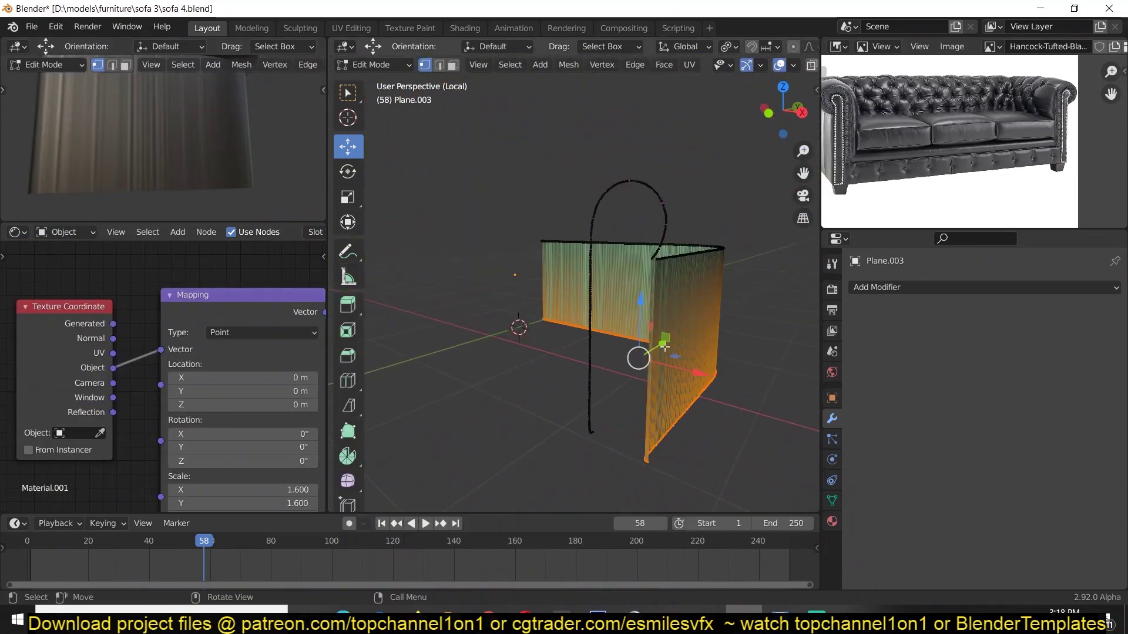
# - Separate the extruded outer panel faces from the arm outline into their own object and select it
pyautogui.press('3')
pyautogui.click(692, 249)
pyautogui.press('a')
pyautogui.press('p')
pyautogui.click(692, 245)
pyautogui.press('Tab')
pyautogui.click(684, 329)
# - Add a Decimate modifier to the separated panel and try its Un-Subdivide mode with more iterations
pyautogui.click(976, 288)
pyautogui.click(827, 390)
pyautogui.click(984, 334)
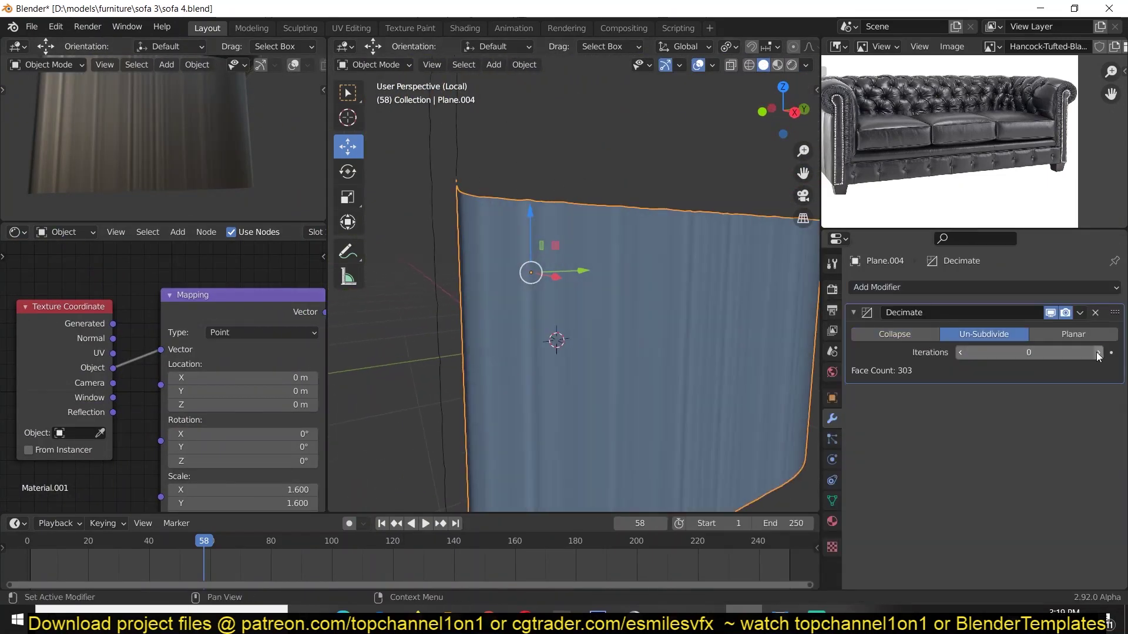
pyautogui.hotkey('shift', 'z')
pyautogui.click(1092, 351)
# - Switch the Decimate modifier to Collapse, lower its ratio strongly and apply it to the panel
pyautogui.click(914, 336)
pyautogui.moveTo(1093, 353); pyautogui.dragTo(962, 353)
pyautogui.scroll(-4, 599, 384)
pyautogui.moveTo(600, 384); pyautogui.dragTo(576, 382, button='middle')
pyautogui.scroll(-5, 156, 141)
pyautogui.hotkey('ctrl', 'a')
pyautogui.hotkey('shift', 'z')
# - Dissolve the surplus slanted edges on the decimated outer panel
pyautogui.press('Tab')
pyautogui.scroll(4, 654, 360)
pyautogui.moveTo(654, 360)
pyautogui.keyDown('shift'); pyautogui.mouseDown(button='middle')
pyautogui.moveTo(780, 390)
pyautogui.moveTo(735, 385)
pyautogui.mouseUp(button='middle'); pyautogui.keyUp('shift')
pyautogui.press('2')
pyautogui.click(509, 361)
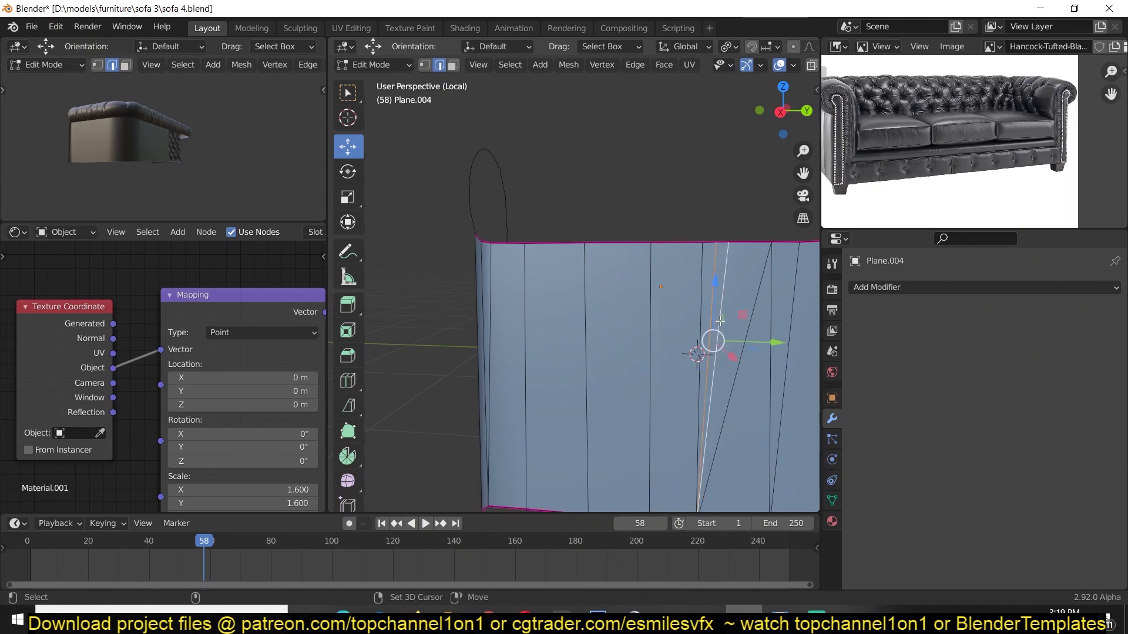
pyautogui.keyDown('shift'); pyautogui.click(750, 322); pyautogui.keyUp('shift')
pyautogui.hotkey('ctrl', 'x')
pyautogui.keyDown('shift'); pyautogui.moveTo(750, 322); pyautogui.dragTo(670, 302, button='middle'); pyautogui.keyUp('shift')
pyautogui.click(685, 300)
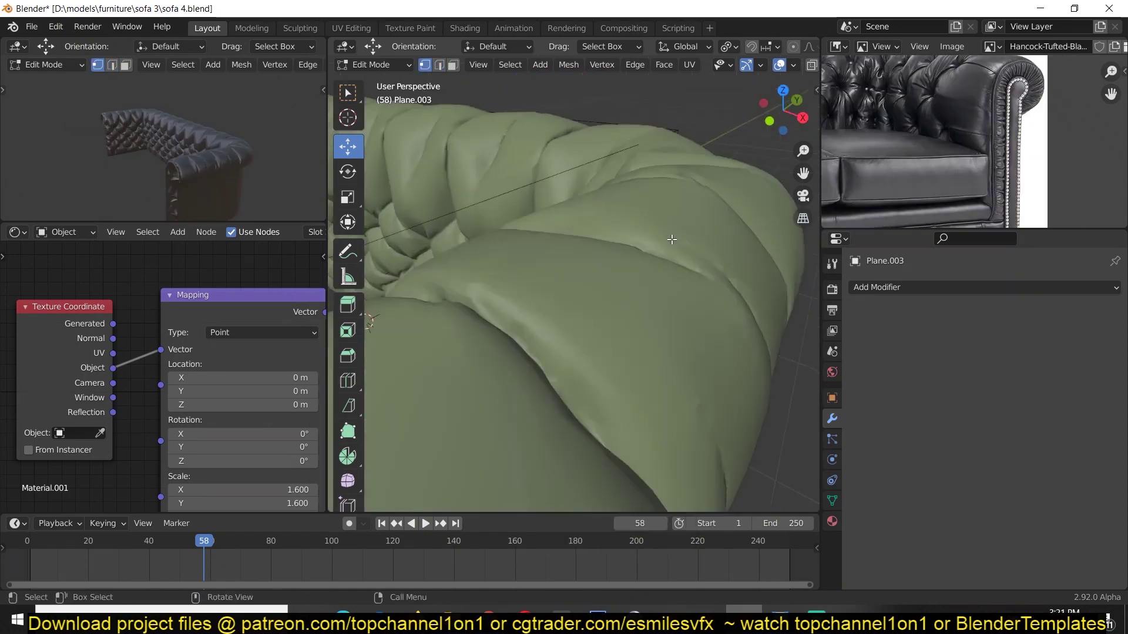
# - Try to fill the front arm outline with a face
pyautogui.rightClick(605, 227)
pyautogui.scroll(-5, 743, 370)
pyautogui.press('f')
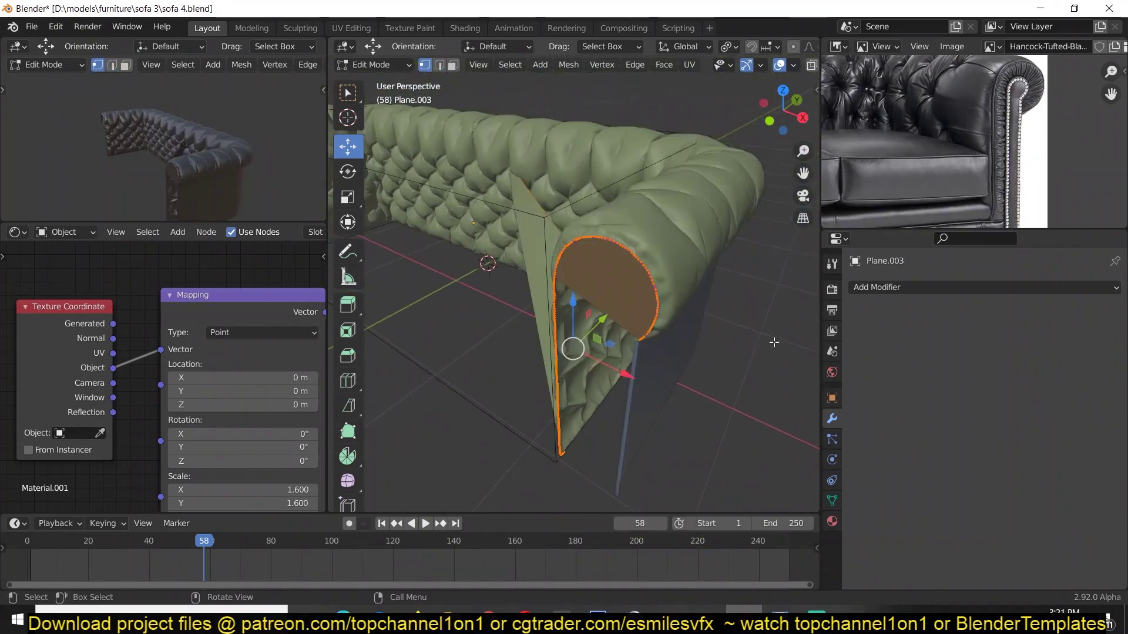
# - Box-select the vertices at the lower end of the front arm outline in wireframe and delete them
pyautogui.moveTo(742, 370); pyautogui.dragTo(519, 368, button='middle')
pyautogui.hotkey('shift', 'z')
pyautogui.press('KP_1')
pyautogui.moveTo(623, 300); pyautogui.dragTo(669, 376)
pyautogui.scroll(-1, 1007, 152)
pyautogui.moveTo(1006, 152); pyautogui.dragTo(1004, 91, button='middle')
pyautogui.press('x')
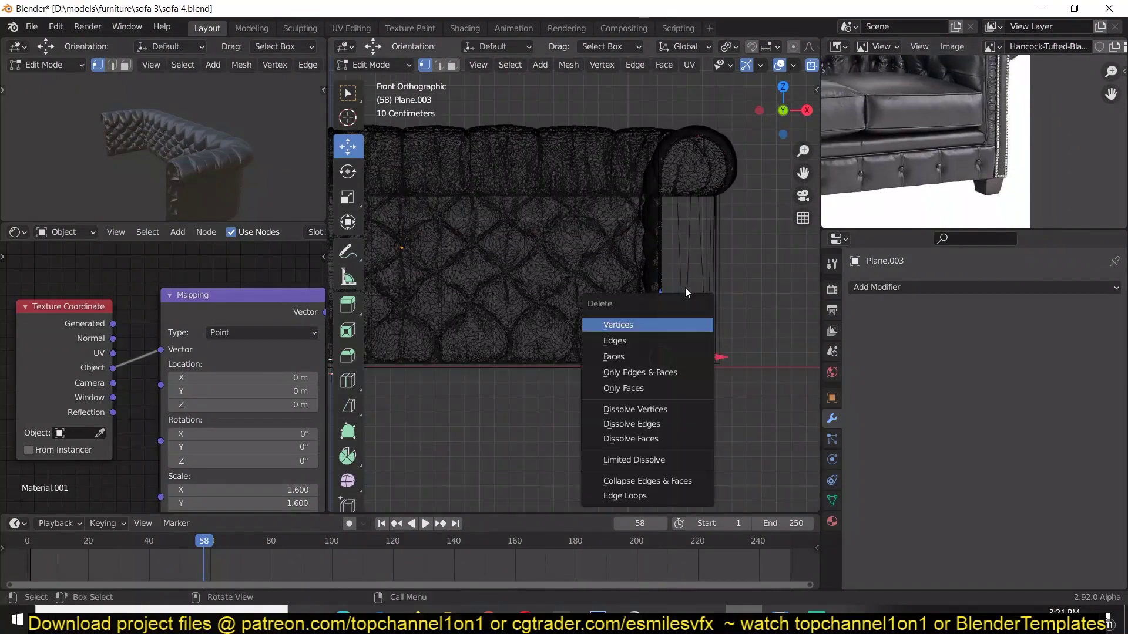
pyautogui.hotkey('shift', 'z')
# - Thin out the front arm outline by dissolving part of its vertices and select the whole outline
pyautogui.moveTo(685, 287)
pyautogui.mouseDown(button='middle')
pyautogui.moveTo(638, 300)
pyautogui.moveTo(693, 287)
pyautogui.mouseUp(button='middle')
pyautogui.rightClick(628, 272)
pyautogui.press('q')
pyautogui.click(484, 245)
pyautogui.scroll(-1, 661, 283)
pyautogui.hotkey('ctrl', 'x')
pyautogui.press('a')
pyautogui.scroll(3, 685, 274)
pyautogui.press('KP_1')
pyautogui.moveTo(903, 141); pyautogui.dragTo(890, 205, button='middle')
pyautogui.scroll(2, 624, 308)
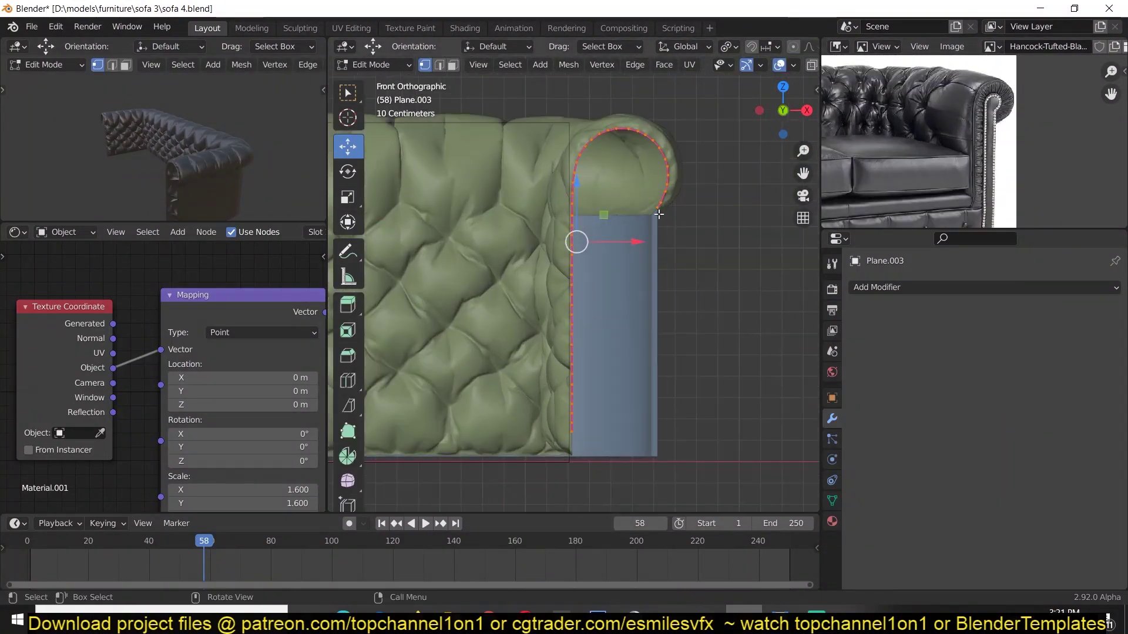
# - Extrude the outline's outer end vertex about 1.09 m down along Z and fill the outline with a face
pyautogui.keyDown('shift'); pyautogui.moveTo(645, 252); pyautogui.dragTo(648, 209, button='middle'); pyautogui.keyUp('shift')
pyautogui.press('e')
pyautogui.press('z')
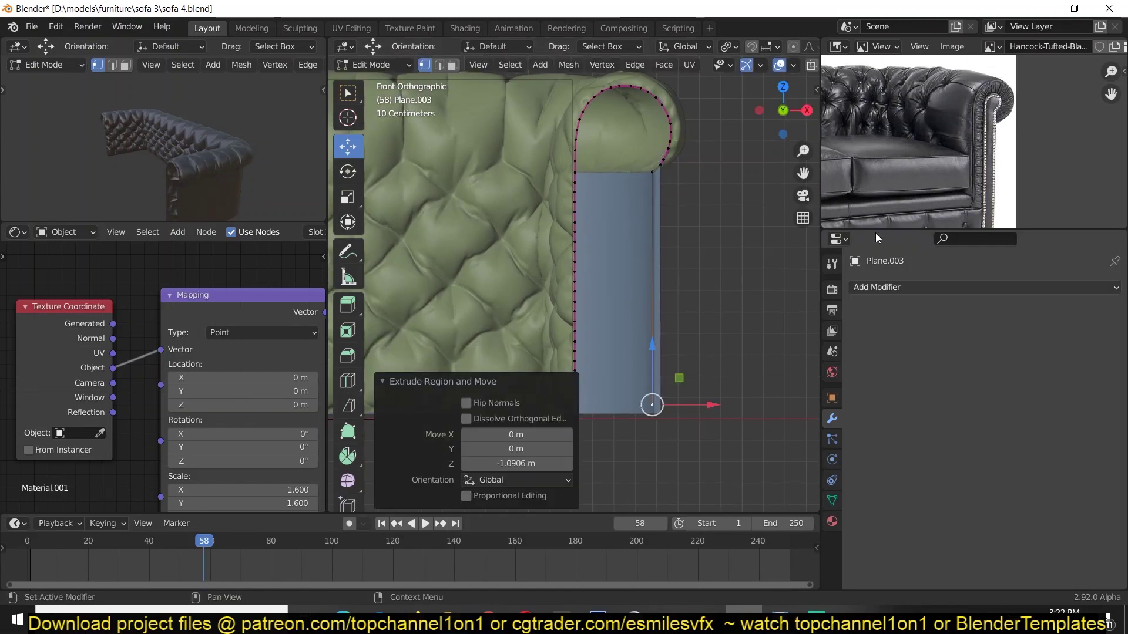
pyautogui.press('a')
pyautogui.press('f')
# - Dissolve surplus vertices of the arm front and raise its lower outer corner vertex about 0.09 m along Z
pyautogui.scroll(-7, 625, 282)
pyautogui.click(478, 252)
pyautogui.hotkey('ctrl', 'x')
pyautogui.scroll(6, 601, 300)
pyautogui.click(694, 348)
pyautogui.moveTo(695, 306); pyautogui.dragTo(695, 293)
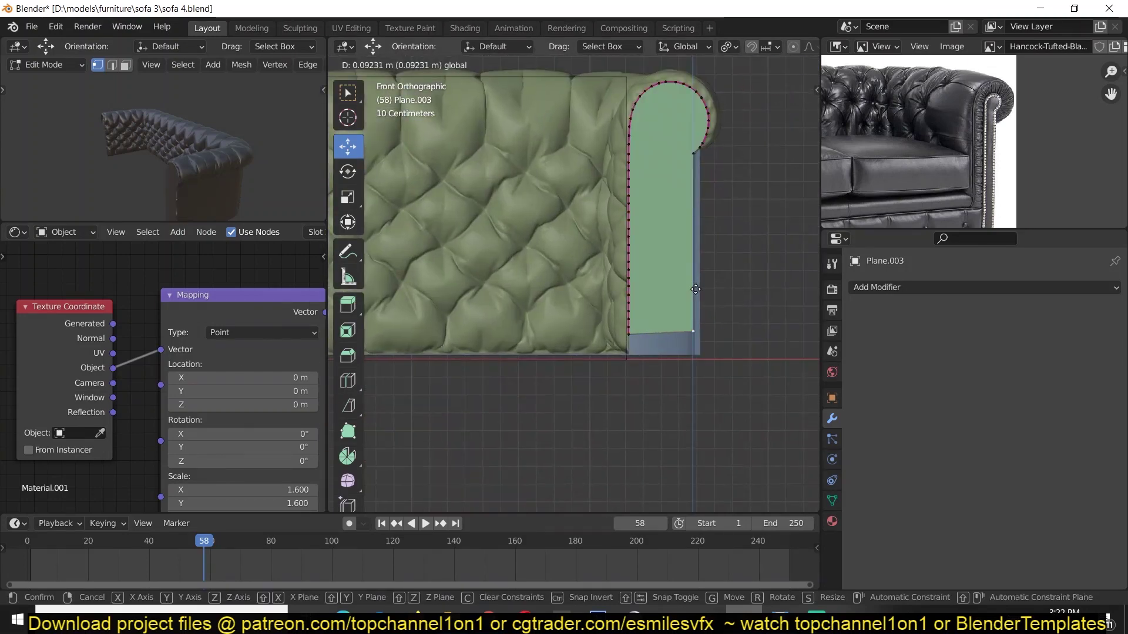
pyautogui.keyDown('shift'); pyautogui.moveTo(695, 235); pyautogui.dragTo(634, 345, button='middle'); pyautogui.keyUp('shift')
# - Inset the front arm face to create an inner border following the outline
pyautogui.scroll(4, 687, 240)
pyautogui.press('a')
pyautogui.press('i')
pyautogui.click(661, 253)
# - Flatten the whole arm front by scaling it to 0 along the Y axis
pyautogui.press('KP_7')
pyautogui.press('KP_Decimal')
pyautogui.scroll(3, 642, 236)
pyautogui.press('s')
pyautogui.press('y')
pyautogui.press('KP_Decimal')
pyautogui.press('KP_0')
pyautogui.press('Return')
# - Try to nudge the inner border's vertex at the lower end of the arm front's curl
pyautogui.moveTo(642, 237); pyautogui.dragTo(637, 126, button='middle')
pyautogui.scroll(4, 631, 206)
pyautogui.click(632, 207)
pyautogui.moveTo(633, 207); pyautogui.dragTo(631, 209)
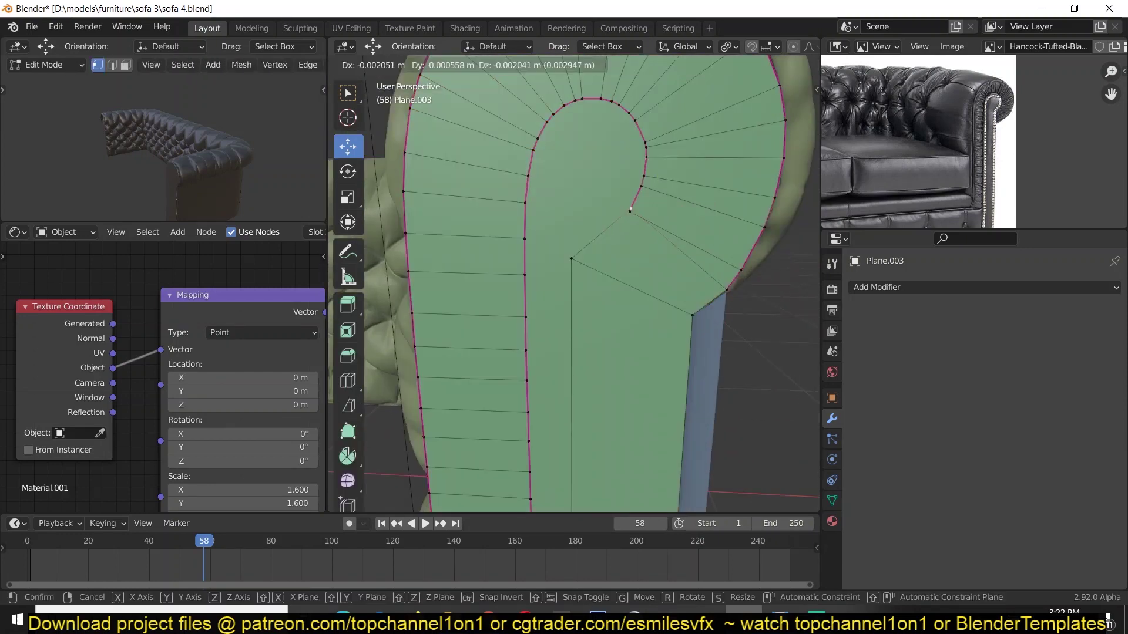
# - Inset the whole arm front face again to form an inner border along the scroll outline
pyautogui.press('KP_1')
pyautogui.press('a')
pyautogui.scroll(-6, 617, 259)
pyautogui.scroll(3, 630, 252)
pyautogui.press('i')
pyautogui.click(600, 282)
# - Move the inner border's vertex beneath the curl about 0.026 m along both negative X and negative Z and save the file
pyautogui.scroll(3, 605, 270)
pyautogui.click(639, 228)
pyautogui.press('g')
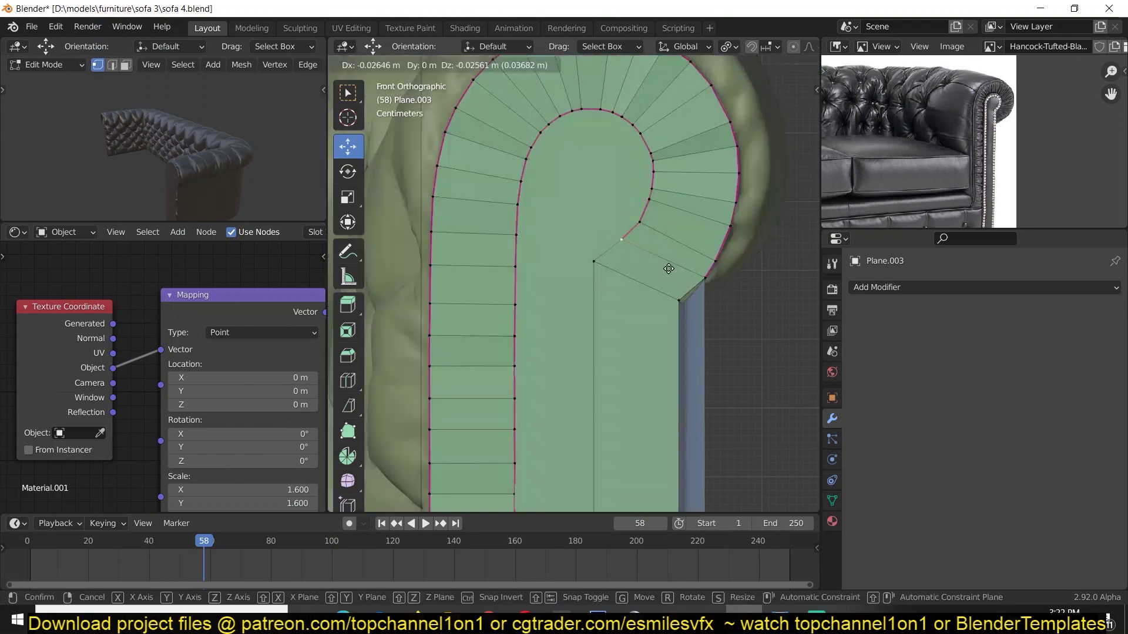
pyautogui.moveTo(669, 269); pyautogui.dragTo(650, 297, button='middle')
pyautogui.hotkey('ctrl', 's')
# - Isolate the faces of the arm front's border loop and separate the border and inner panel into two objects
pyautogui.press('KP_1')
pyautogui.press('3')
pyautogui.keyDown('alt'); pyautogui.click(650, 238); pyautogui.keyUp('alt')
pyautogui.scroll(-4, 623, 340)
pyautogui.hotkey('ctrl', 'i')
pyautogui.press('x')
pyautogui.click(590, 458)
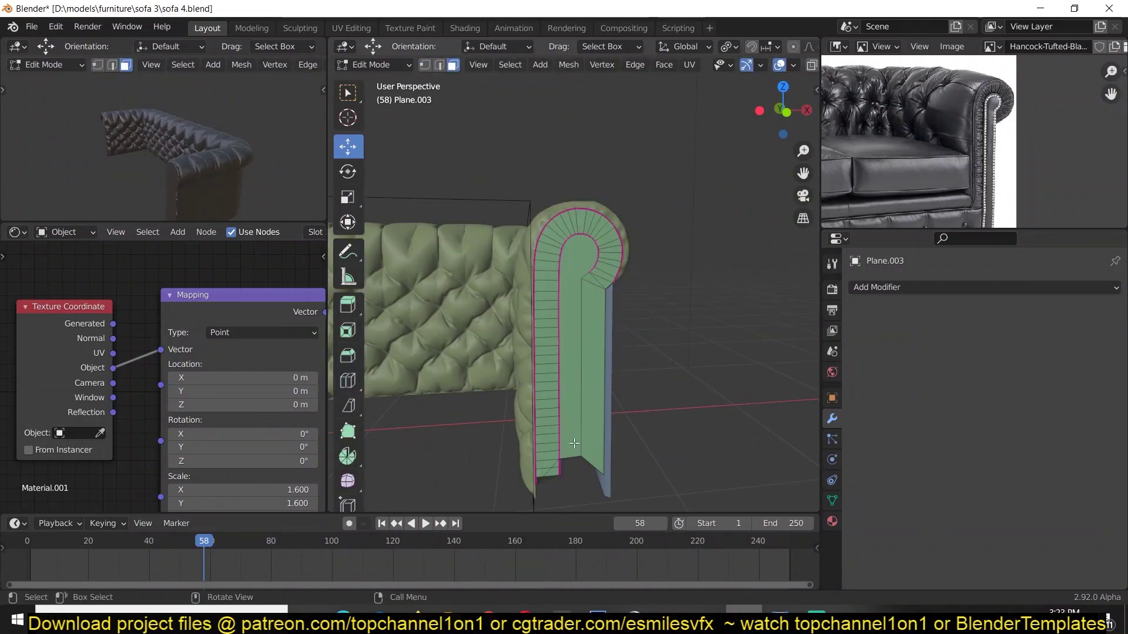
pyautogui.press('p')
pyautogui.click(591, 282)
# - Raise the inner arm panel's face outward along its normals and inset it to form a narrow rim
pyautogui.press('Tab')
pyautogui.click(608, 322)
pyautogui.scroll(4, 580, 325)
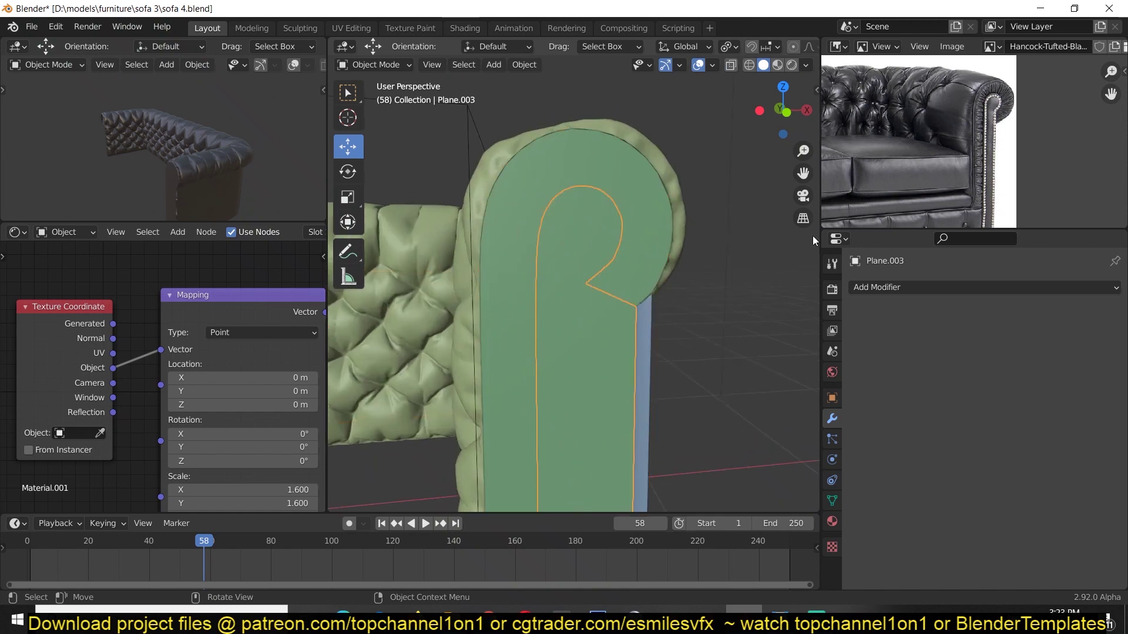
pyautogui.scroll(-3, 693, 282)
pyautogui.moveTo(642, 310); pyautogui.dragTo(590, 333, button='middle')
pyautogui.scroll(6, 622, 276)
pyautogui.press('Tab')
pyautogui.click(709, 181)
pyautogui.hotkey('alt', 's')
pyautogui.click(710, 177)
pyautogui.moveTo(710, 176)
pyautogui.mouseDown(button='middle')
pyautogui.moveTo(685, 204)
pyautogui.moveTo(719, 188)
pyautogui.mouseUp(button='middle')
pyautogui.press('i')
# - Examine the inner arm panel's rim edge loops and the narrow faces at its lower end
pyautogui.press('2')
pyautogui.keyDown('alt'); pyautogui.click(570, 201); pyautogui.keyUp('alt')
pyautogui.keyDown('alt'); pyautogui.keyDown('shift'); pyautogui.click(644, 305); pyautogui.keyUp('shift'); pyautogui.keyUp('alt')
pyautogui.moveTo(643, 305); pyautogui.dragTo(552, 288, button='middle')
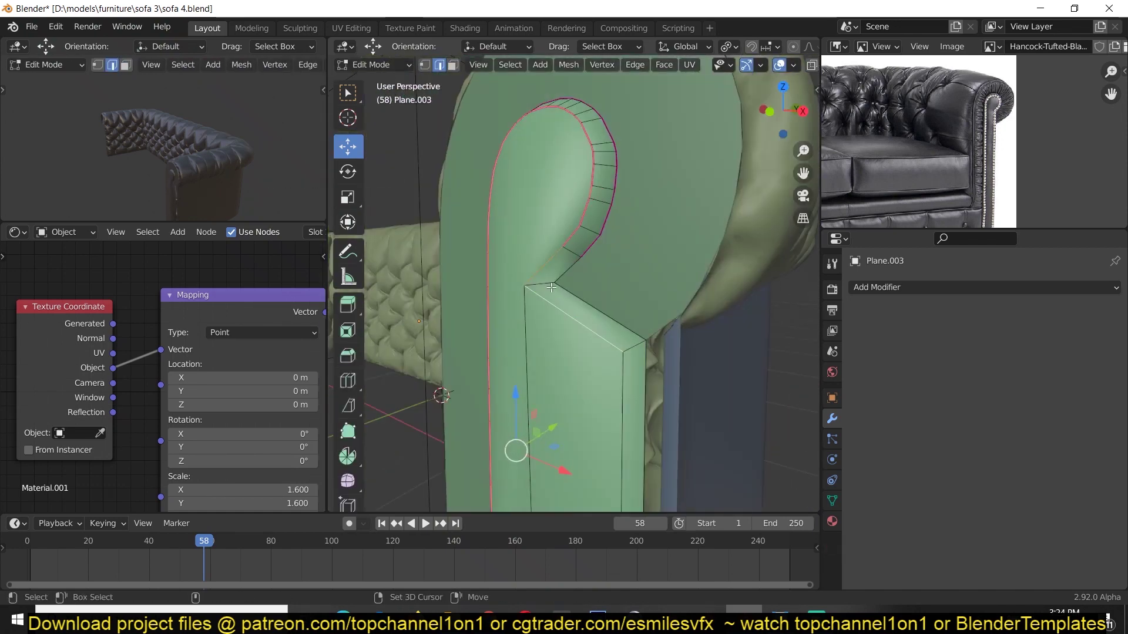
pyautogui.scroll(-4, 652, 223)
pyautogui.press('KP_1')
pyautogui.scroll(5, 611, 446)
pyautogui.press('3')
pyautogui.click(464, 288)
pyautogui.keyDown('shift'); pyautogui.click(523, 278); pyautogui.keyUp('shift')
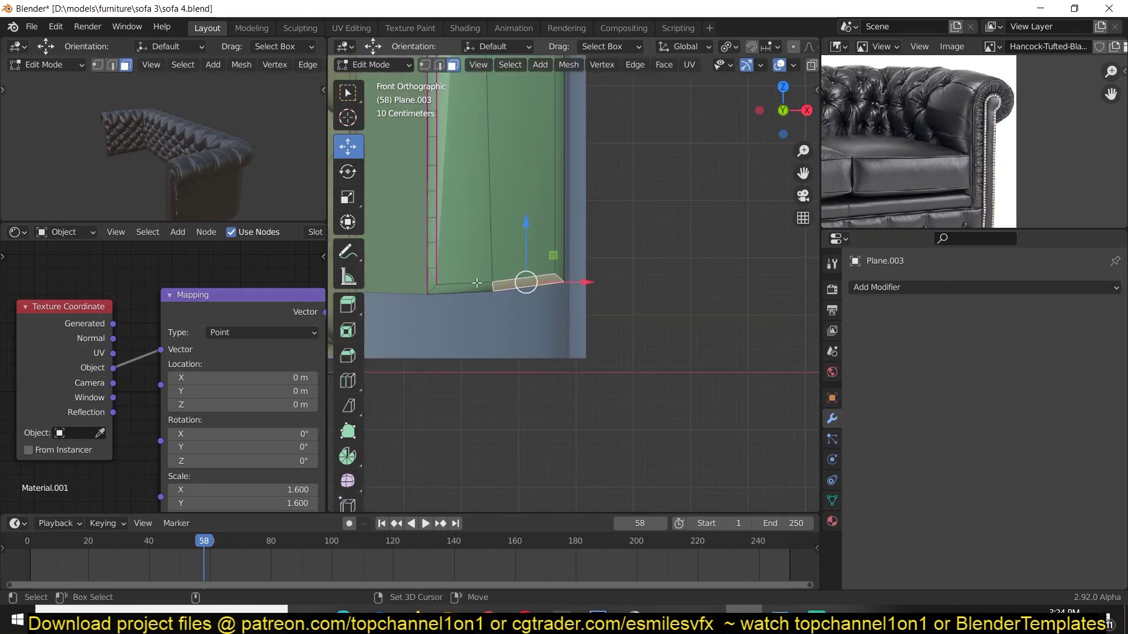
pyautogui.click(495, 247)
pyautogui.press('Tab')
pyautogui.keyDown('shift'); pyautogui.moveTo(495, 247); pyautogui.dragTo(552, 288, button='middle'); pyautogui.keyUp('shift')
pyautogui.press('Tab')
pyautogui.press('2')
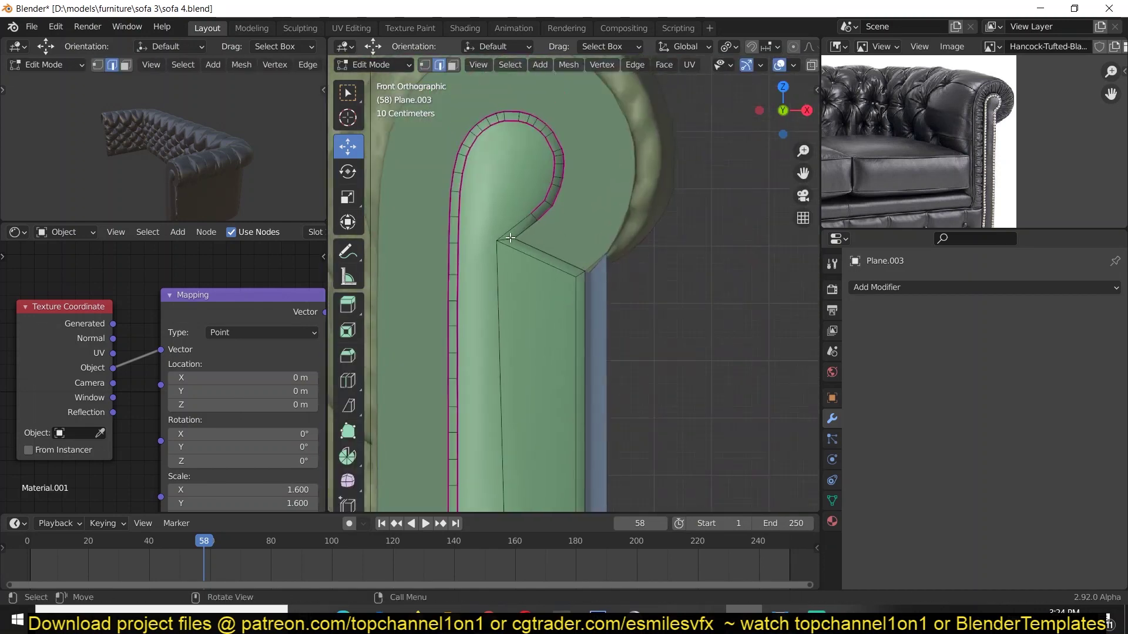
# - Reduce the edge crease on all edges of the inner arm panel by a factor of about -0.97
pyautogui.press('a')
pyautogui.hotkey('ctrl', 'e')
pyautogui.hotkey('ctrl', 'e')
pyautogui.click(704, 423)
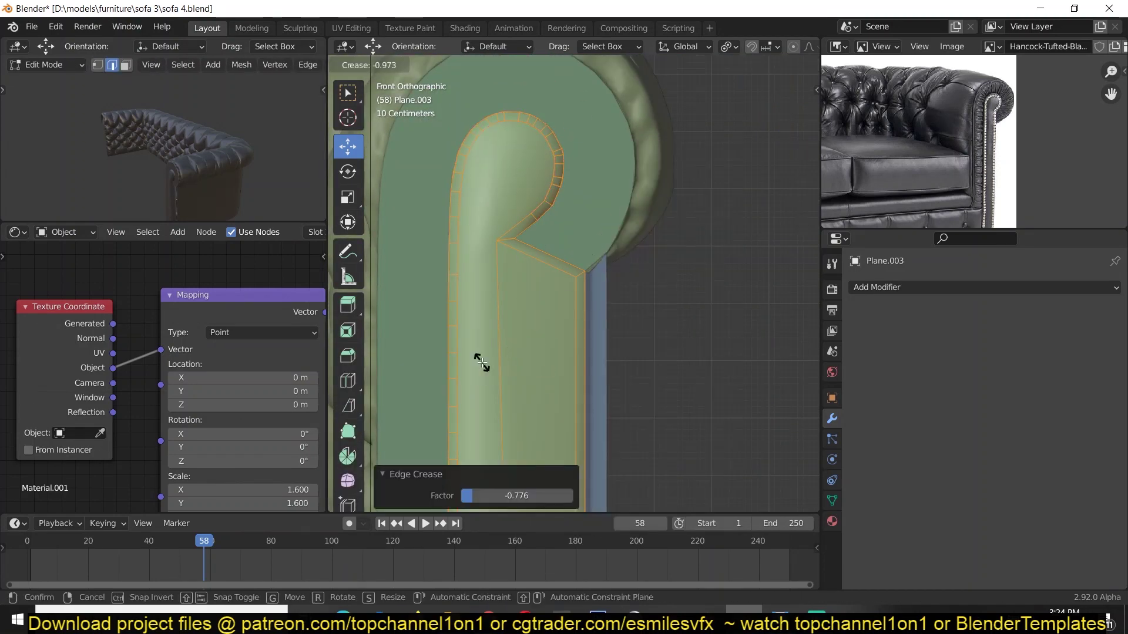
# - Connect the inner arm panel's notch vertex to the facing rim vertex with a horizontal edge
pyautogui.hotkey('alt', 'a')
pyautogui.scroll(2, 567, 191)
pyautogui.keyDown('shift'); pyautogui.moveTo(521, 412); pyautogui.dragTo(562, 274, button='middle'); pyautogui.keyUp('shift')
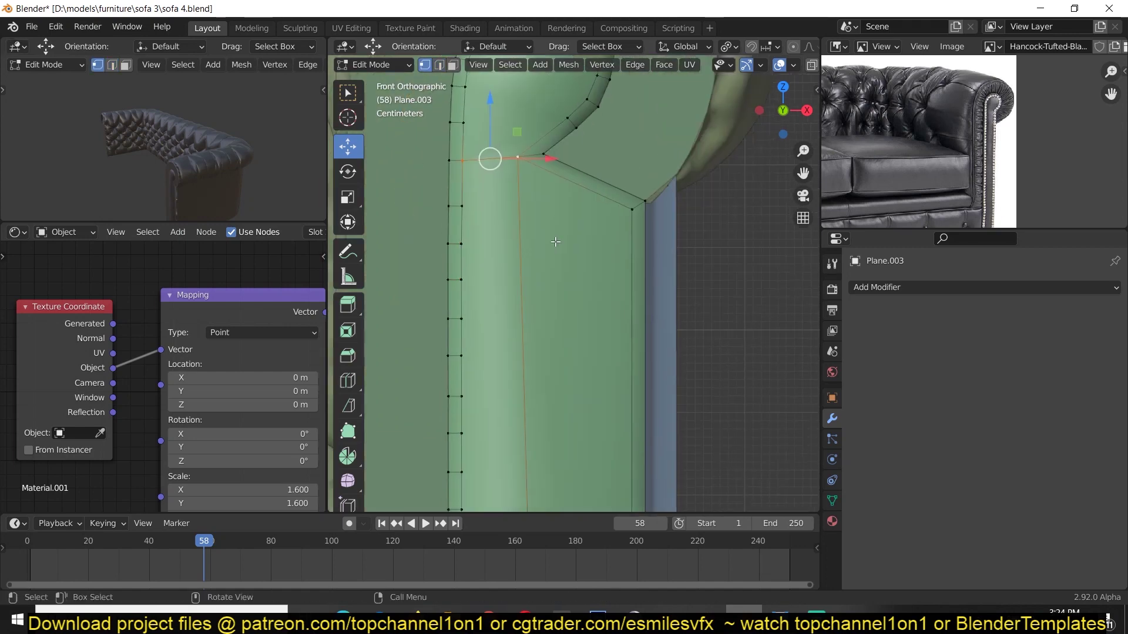
pyautogui.scroll(-2, 587, 265)
pyautogui.moveTo(670, 237); pyautogui.dragTo(594, 265, button='middle')
pyautogui.scroll(-4, 588, 266)
pyautogui.press('Tab')
# - Remove the surplus triangular faces at the arm border's outer end beneath the roll
pyautogui.click(581, 266)
pyautogui.scroll(6, 594, 256)
pyautogui.press('Tab')
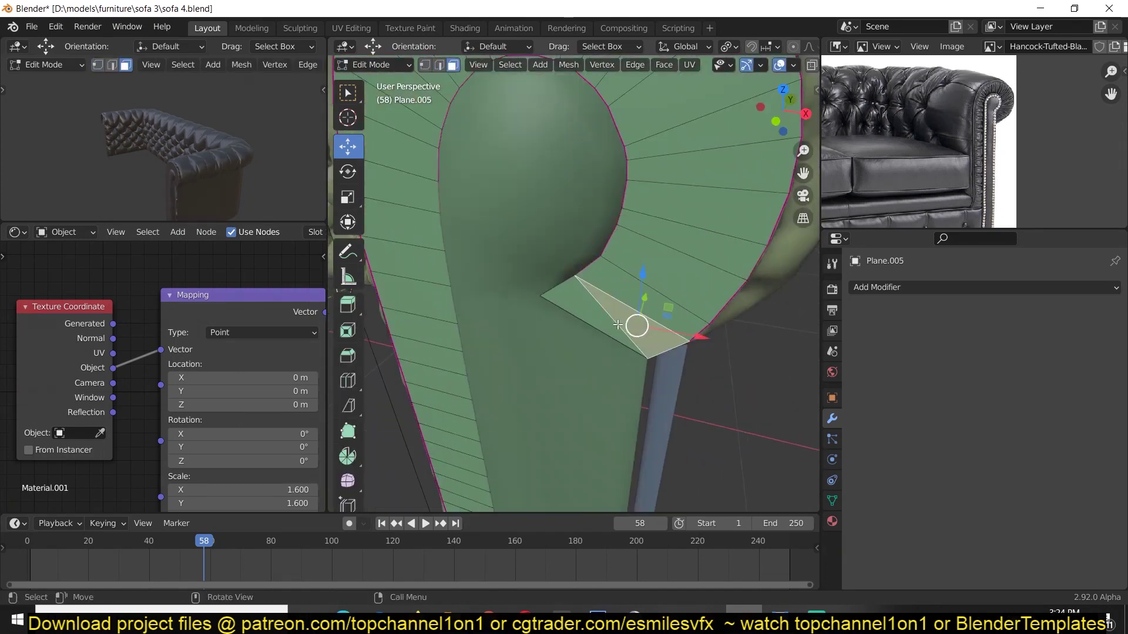
pyautogui.keyDown('alt'); pyautogui.keyDown('shift'); pyautogui.click(604, 331); pyautogui.keyUp('shift'); pyautogui.keyUp('alt')
pyautogui.press('Tab')
pyautogui.press('Tab')
pyautogui.scroll(-4, 623, 306)
pyautogui.press('Tab')
pyautogui.scroll(-3, 690, 286)
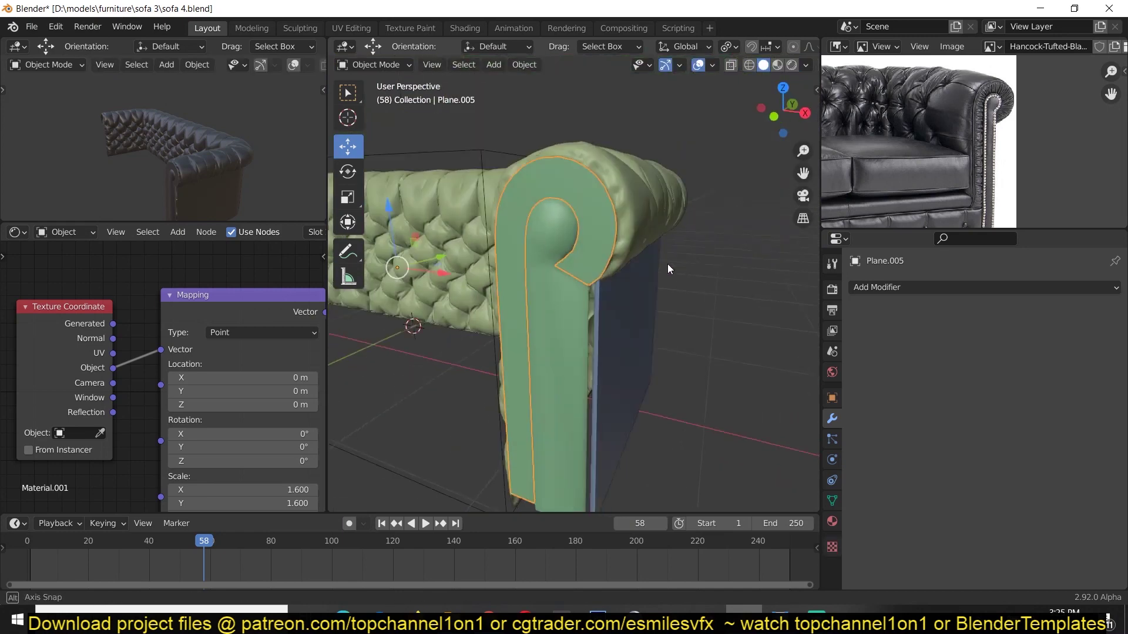
# - Assign the boundary loop of the arm border to the vertex group Group
pyautogui.press('Tab')
pyautogui.keyDown('alt'); pyautogui.click(588, 284); pyautogui.keyUp('alt')
pyautogui.click(831, 501)
pyautogui.click(881, 423)
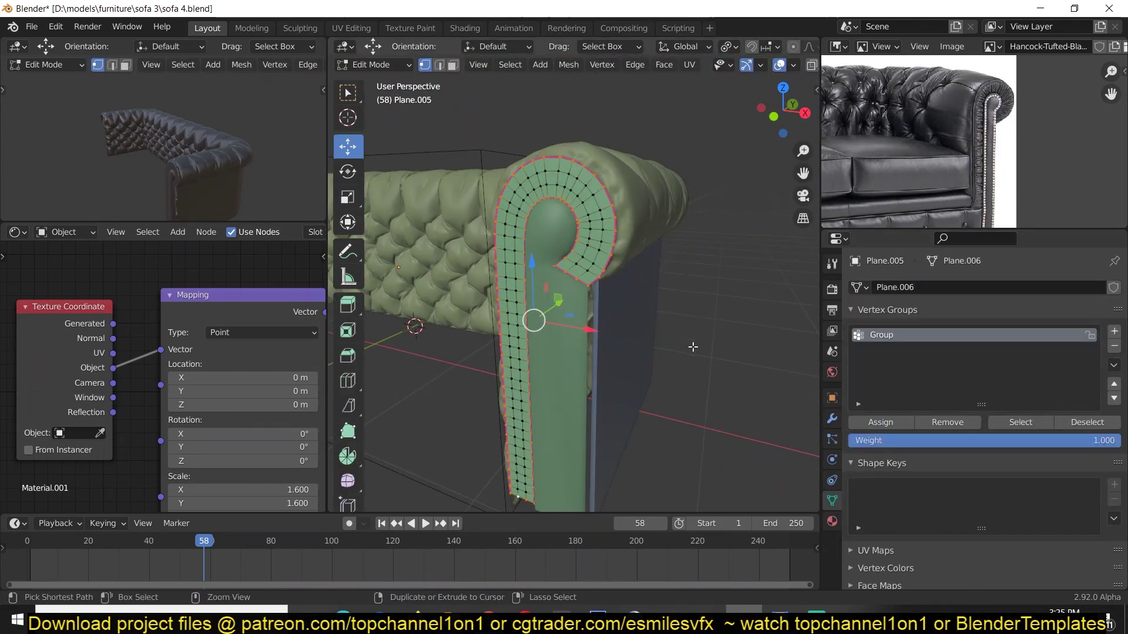
# - Subdivide the arm border's mesh with 1 cut and a smoothness of 0.320
pyautogui.press('ctrl+KP_Add')
pyautogui.scroll(3, 687, 329)
pyautogui.keyDown('shift'); pyautogui.moveTo(655, 156); pyautogui.dragTo(660, 273, button='middle'); pyautogui.keyUp('shift')
pyautogui.rightClick(659, 273)
pyautogui.click(660, 273)
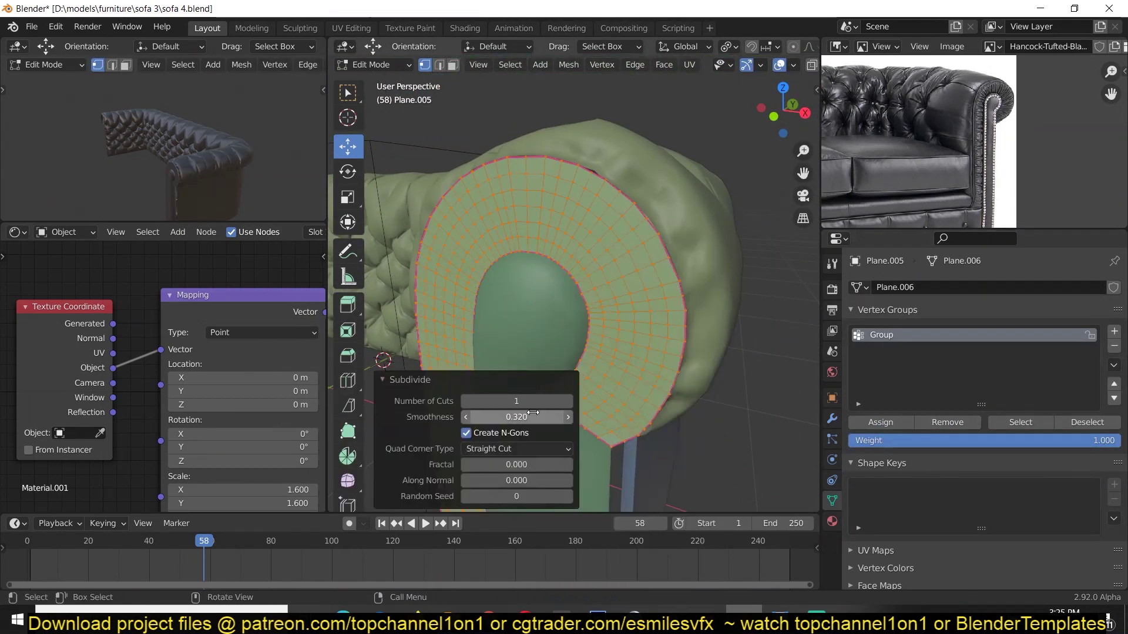
pyautogui.moveTo(652, 364)
pyautogui.mouseDown(button='middle')
pyautogui.moveTo(666, 342)
pyautogui.moveTo(667, 355)
pyautogui.mouseUp(button='middle')
pyautogui.keyDown('alt'); pyautogui.click(714, 211); pyautogui.keyUp('alt')
pyautogui.scroll(-5, 634, 294)
pyautogui.scroll(4, 629, 296)
# - Save the file and give the arm border a Multiresolution modifier subdivided to level 2
pyautogui.press('Tab')
pyautogui.hotkey('ctrl', 's')
pyautogui.click(832, 418)
pyautogui.click(927, 287)
pyautogui.click(825, 470)
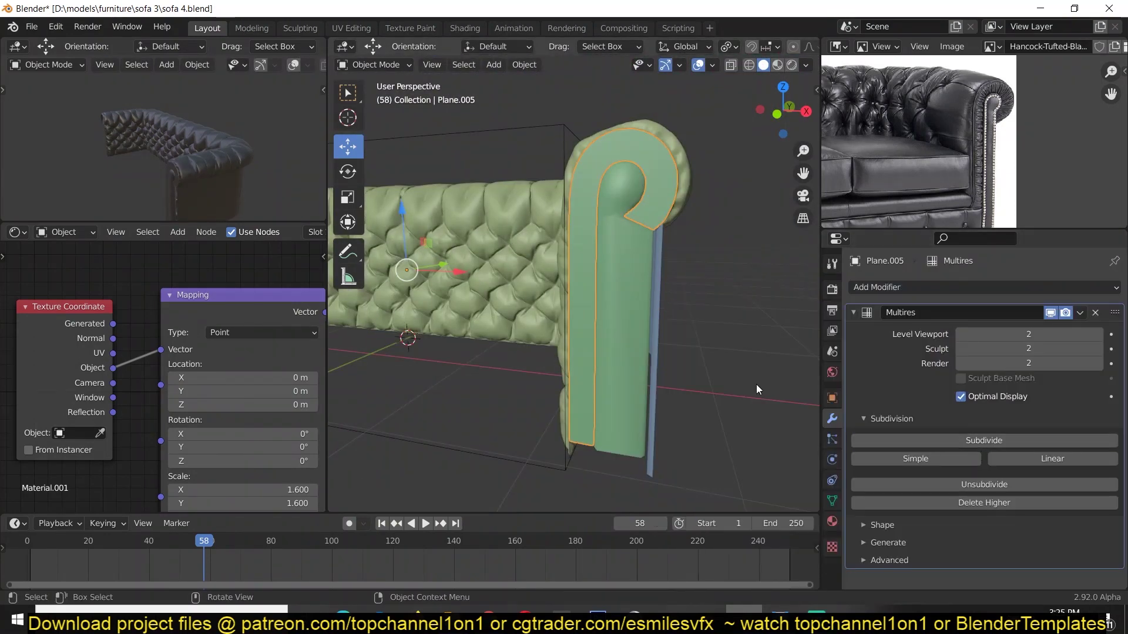
# - Enable cloth physics on the arm border and lower its gravity field weight
pyautogui.click(832, 459)
pyautogui.click(917, 338)
pyautogui.moveTo(1125, 329); pyautogui.dragTo(1125, 579)
pyautogui.moveTo(1087, 355); pyautogui.dragTo(964, 355)
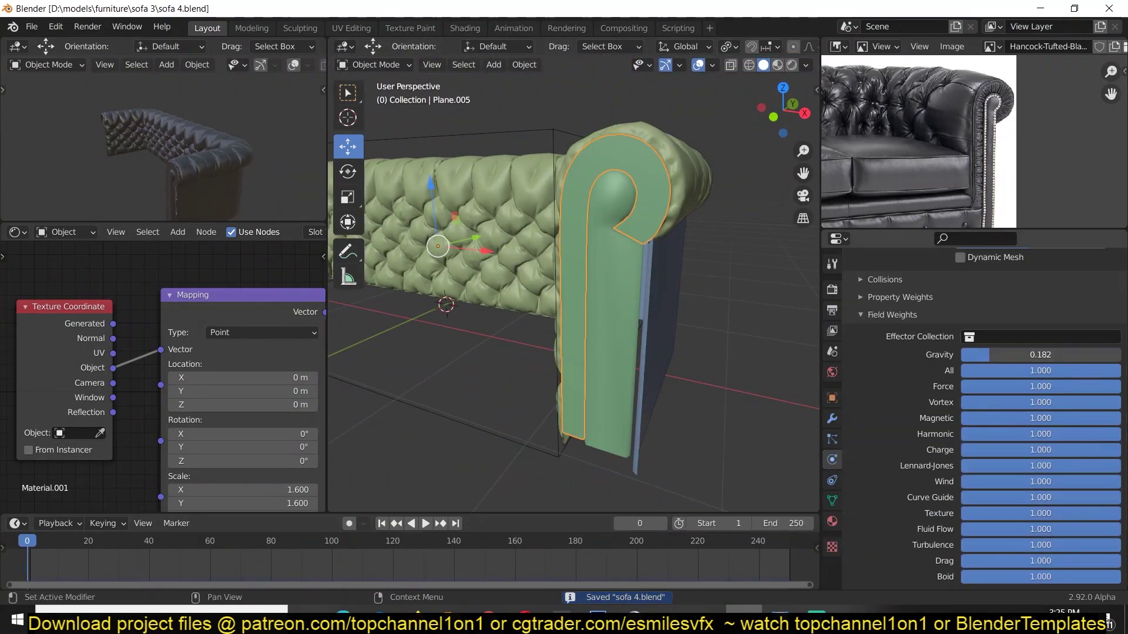
# - Set the vertex group Group as the pin group of the arm border's cloth simulation
pyautogui.moveTo(1125, 546); pyautogui.dragTo(1125, 376)
pyautogui.click(872, 433)
pyautogui.click(1043, 457)
pyautogui.scroll(10, 1123, 404)
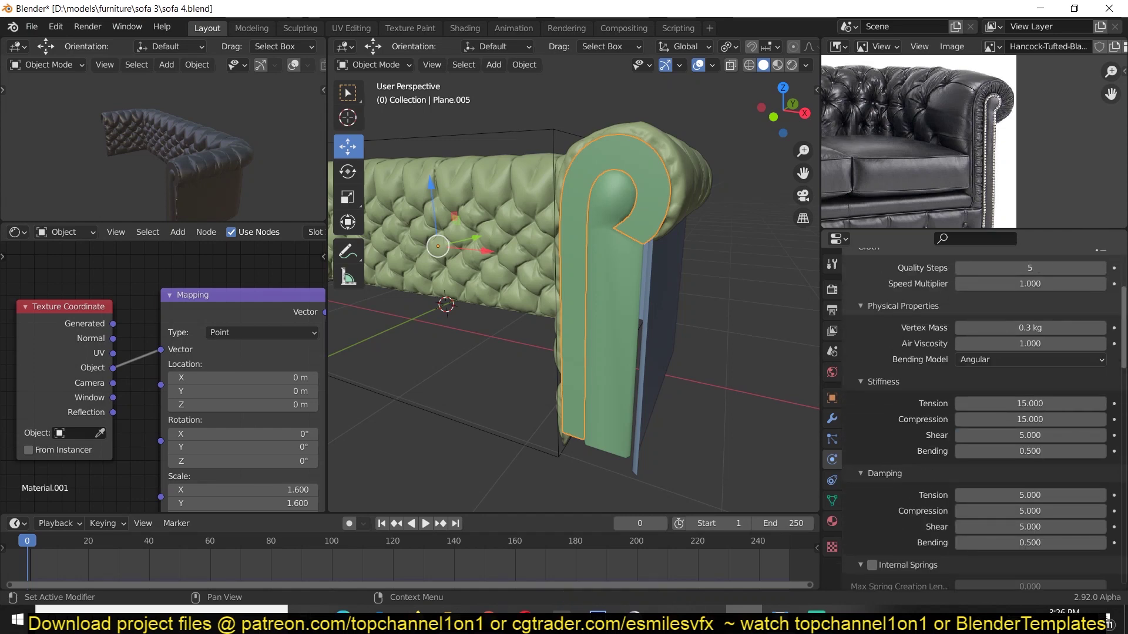
pyautogui.scroll(-15, 1014, 470)
pyautogui.scroll(5, 1014, 470)
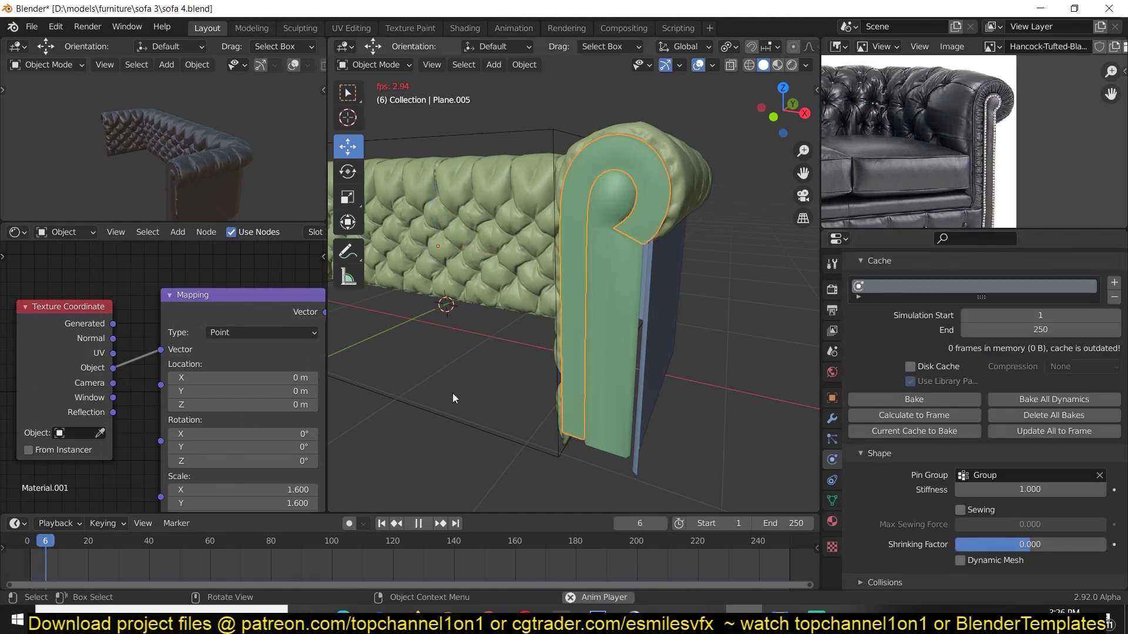
# - Lower the cloth's shrinking factor below 0 and test the simulation from the start
pyautogui.click(381, 523)
pyautogui.scroll(-3, 1028, 487)
pyautogui.moveTo(1030, 474); pyautogui.dragTo(1007, 473)
pyautogui.press('space')
pyautogui.press('space')
pyautogui.moveTo(680, 414); pyautogui.dragTo(584, 399, button='middle')
pyautogui.click(382, 523)
# - Run the arm border's cloth simulation to frame 21, save the file and enter mesh editing
pyautogui.click(629, 287)
pyautogui.click(660, 312)
pyautogui.press('space')
pyautogui.hotkey('ctrl', 's')
pyautogui.press('Tab')
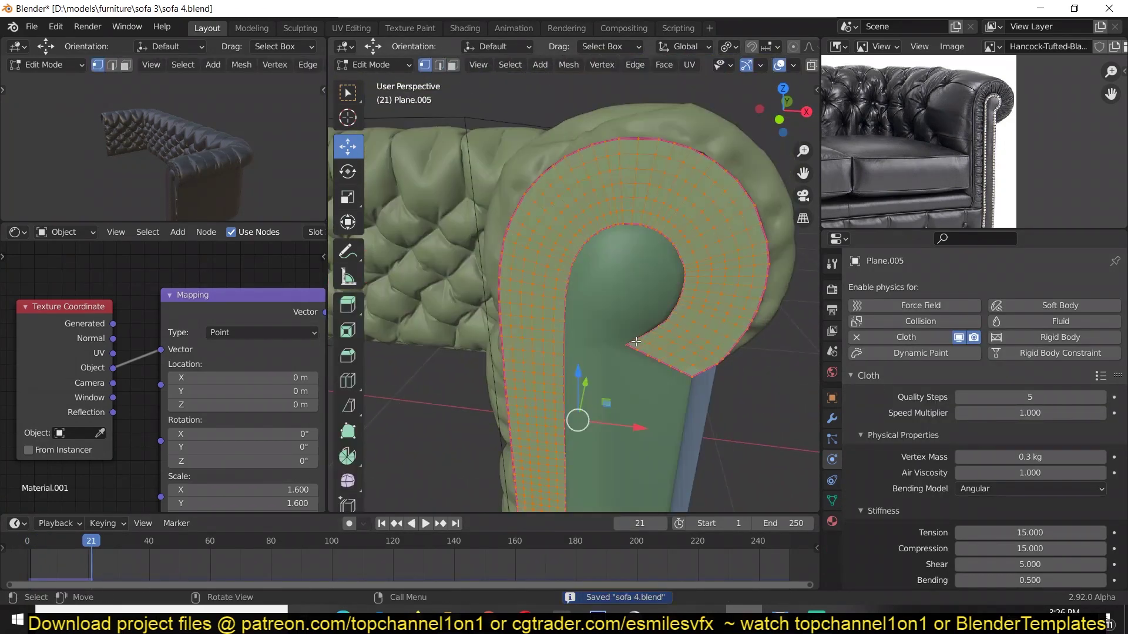
# - Extrude the arm border's boundary loop backward to give the border depth
pyautogui.click(832, 501)
pyautogui.click(736, 422)
pyautogui.moveTo(644, 376); pyautogui.dragTo(561, 341, button='middle')
pyautogui.press('e')
pyautogui.rightClick(552, 383)
# - Invert the selection and smooth the border's vertices with smoothing 0.500 and 1 repeat
pyautogui.hotkey('ctrl', 'i')
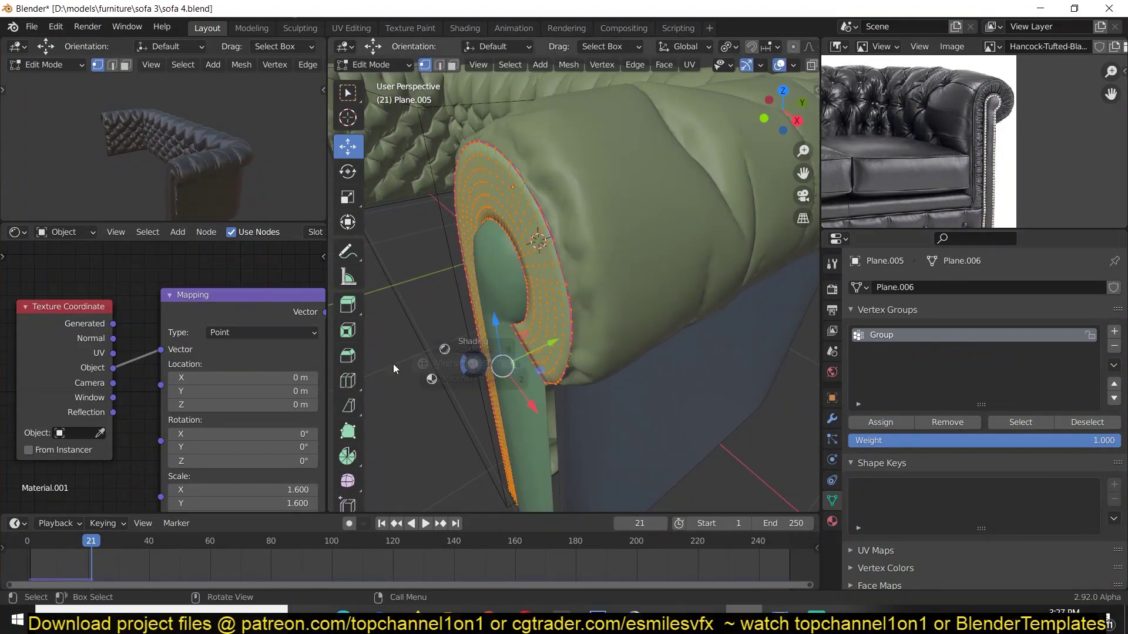
pyautogui.press('z')
pyautogui.press('Escape')
pyautogui.rightClick(567, 352)
pyautogui.click(541, 393)
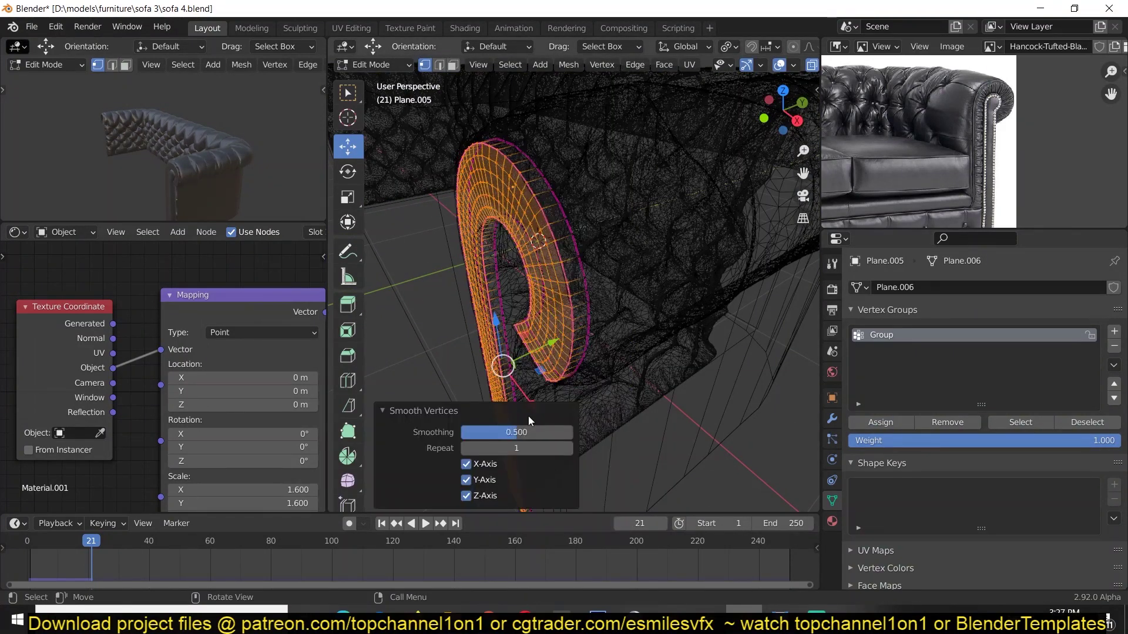
# - Move the padded arm border about 0.025 m along negative Y and save the file
pyautogui.press('Tab')
pyautogui.press('z')
pyautogui.moveTo(594, 341); pyautogui.dragTo(588, 318, button='middle')
pyautogui.moveTo(557, 182); pyautogui.dragTo(536, 187)
pyautogui.hotkey('ctrl', 'z')
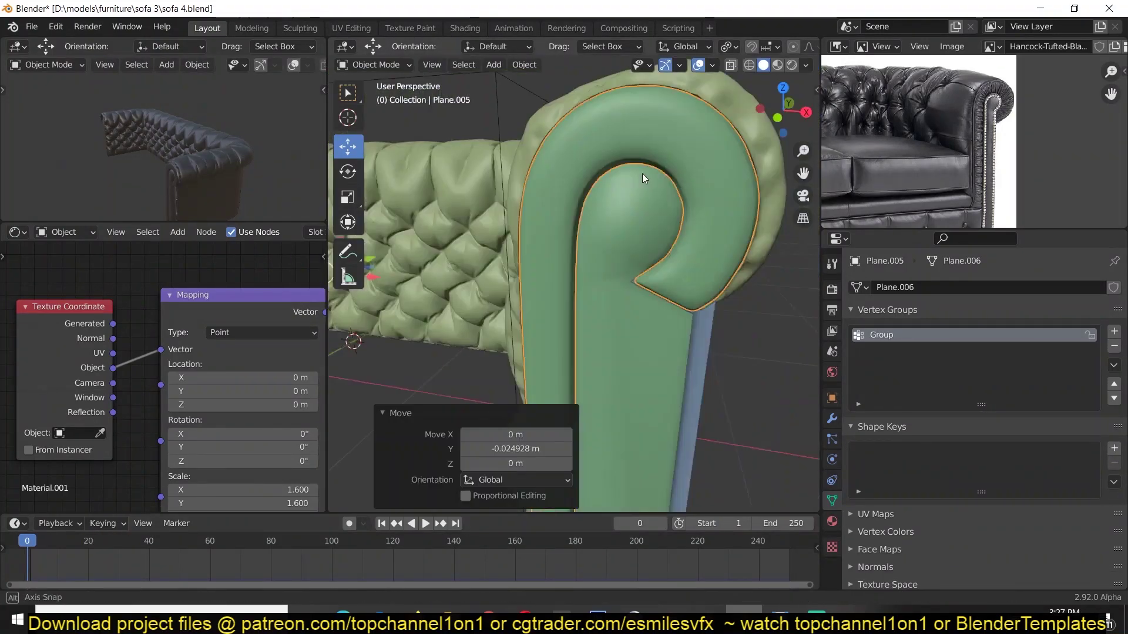
pyautogui.hotkey('ctrl', 's')
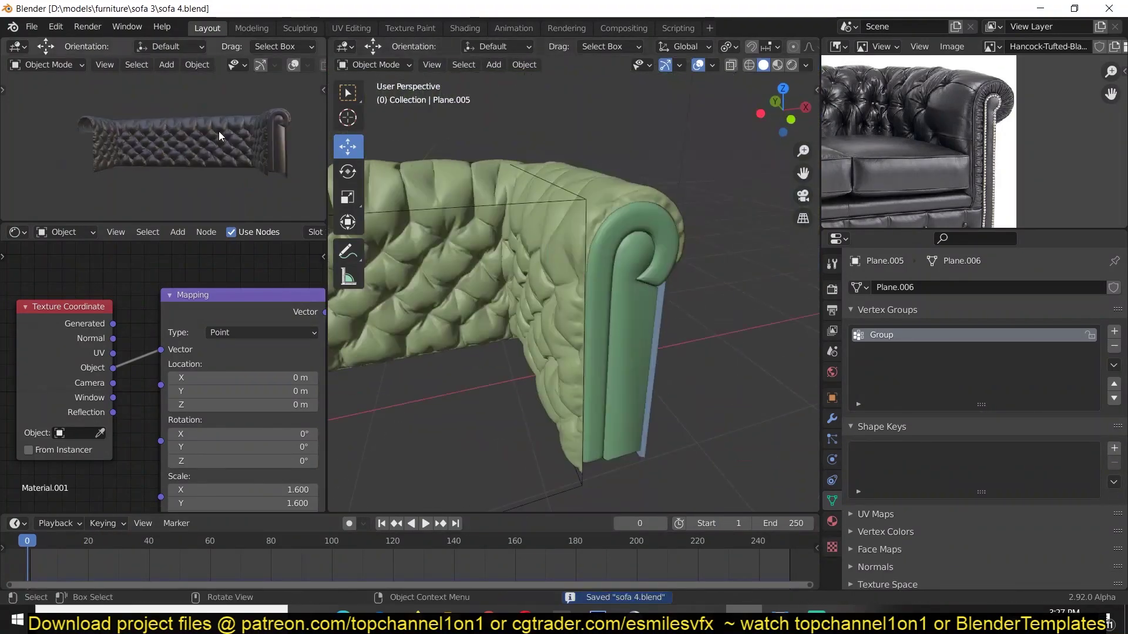
# - Apply the arm border's transforms, save the file and select the border's vertex group in mesh editing
pyautogui.hotkey('ctrl', 'a')
pyautogui.click(626, 402)
pyautogui.hotkey('ctrl', 's')
pyautogui.press('Tab')
pyautogui.click(1018, 423)
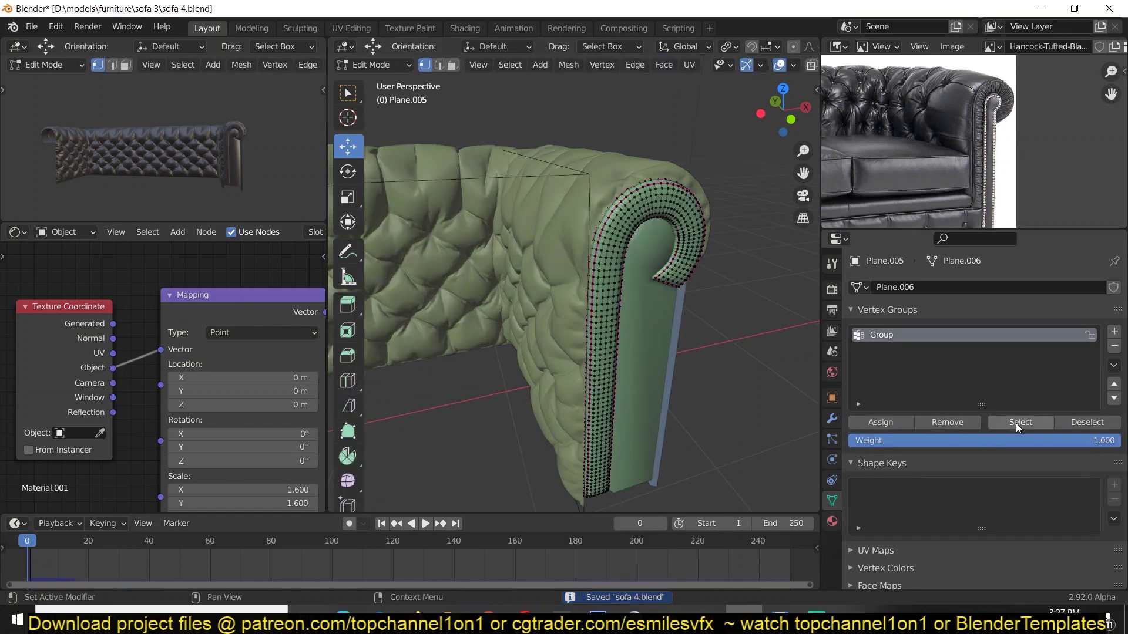
# - Isolate the arm border in local view and test its cloth simulation
pyautogui.moveTo(758, 382); pyautogui.dragTo(670, 406, button='middle')
pyautogui.press('/')
pyautogui.moveTo(657, 458); pyautogui.dragTo(629, 242, button='middle')
pyautogui.press('Tab')
pyautogui.moveTo(643, 294); pyautogui.dragTo(625, 453, button='middle')
pyautogui.press('space')
pyautogui.press('space')
# - Adjust the viewport overlays, rerun the border's cloth simulation from the start and rewind the timeline
pyautogui.click(712, 65)
pyautogui.click(624, 309)
pyautogui.click(27, 541)
pyautogui.press('space')
pyautogui.press('space')
pyautogui.moveTo(453, 347); pyautogui.dragTo(376, 352, button='middle')
pyautogui.click(24, 541)
# - Insert an edge loop along the arm border, offset it along its normals and slide it into place
pyautogui.press('Tab')
pyautogui.hotkey('ctrl', 'r')
pyautogui.hotkey('alt', 's')
pyautogui.press('g')
pyautogui.press('g')
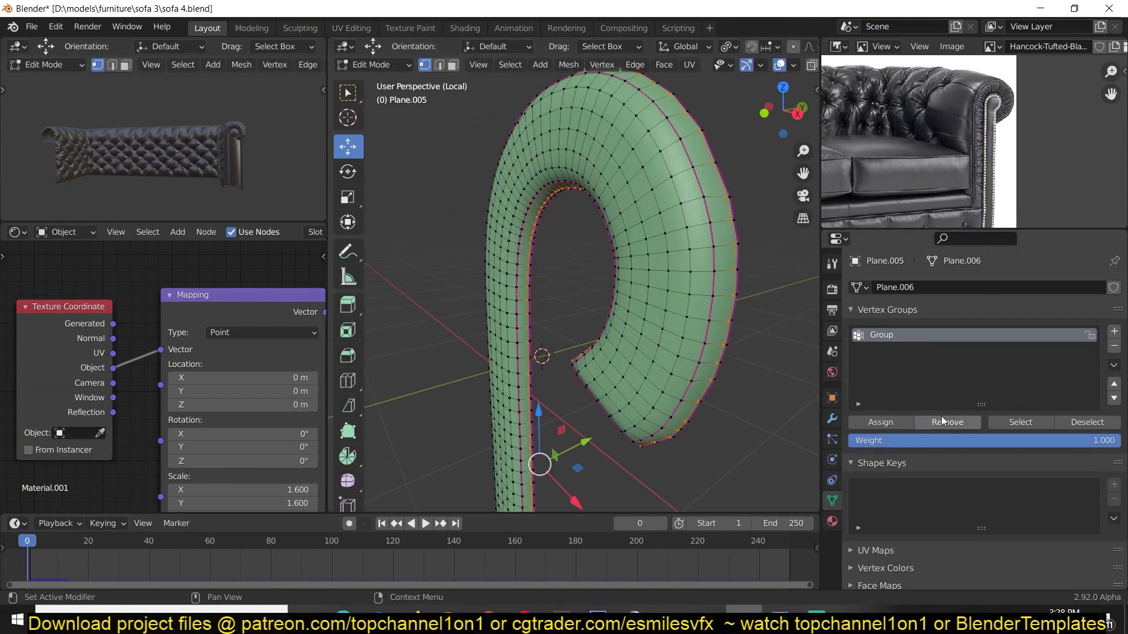
# - Configure the border's cloth physics with pressure 5.000, pin group Group and shrinking factor -0.193
pyautogui.press('Tab')
pyautogui.press('space')
pyautogui.click(831, 418)
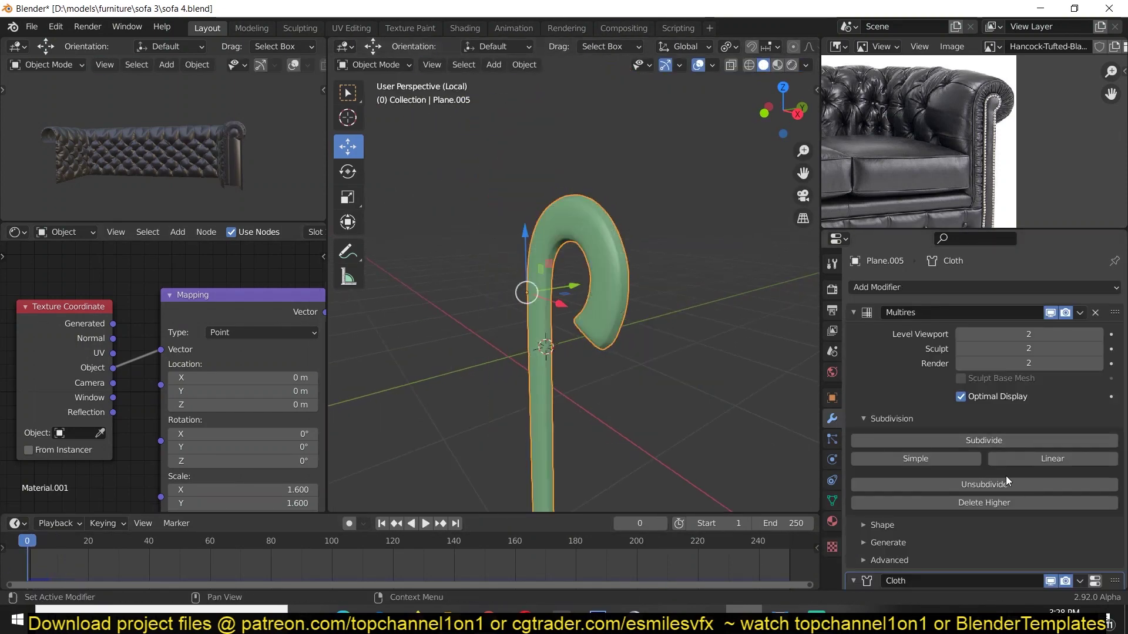
pyautogui.click(832, 459)
pyautogui.click(907, 288)
pyautogui.scroll(1, 1034, 382)
pyautogui.click(1100, 326)
pyautogui.click(1034, 271)
pyautogui.scroll(-15, 1034, 353)
pyautogui.click(917, 322)
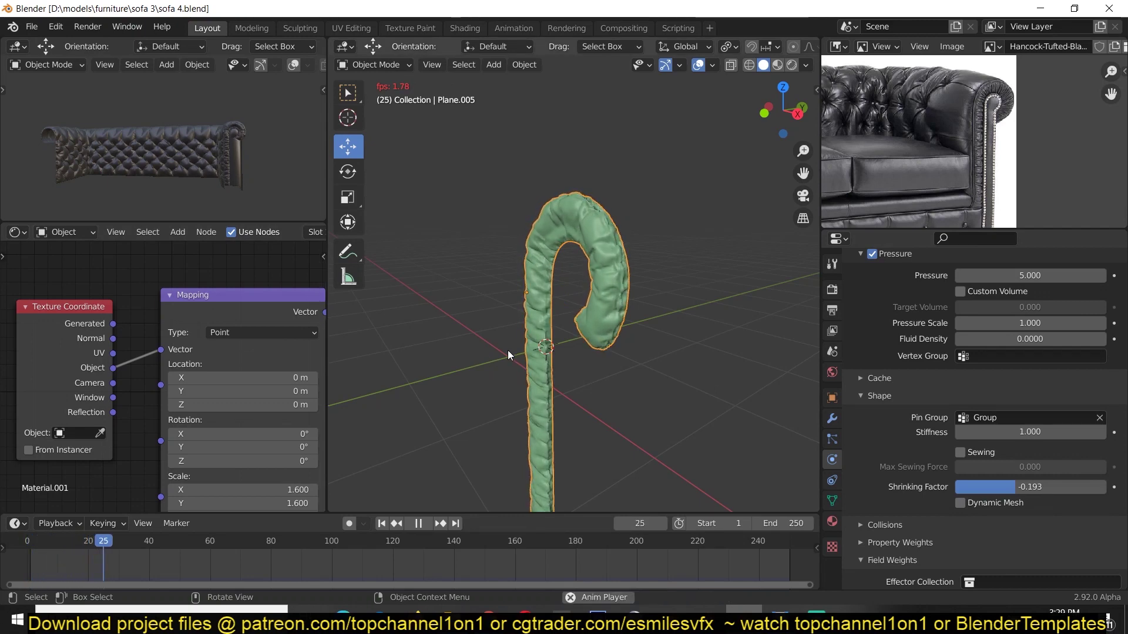
# - Run the border's cloth simulation up to frame 31 and inspect the wrinkled shape
pyautogui.press('space')
pyautogui.moveTo(507, 350); pyautogui.dragTo(573, 359, button='middle')
pyautogui.scroll(4, 206, 167)
pyautogui.moveTo(205, 168)
pyautogui.mouseDown(button='middle')
pyautogui.moveTo(157, 164)
pyautogui.moveTo(197, 173)
pyautogui.mouseUp(button='middle')
pyautogui.moveTo(399, 197); pyautogui.dragTo(298, 193, button='middle')
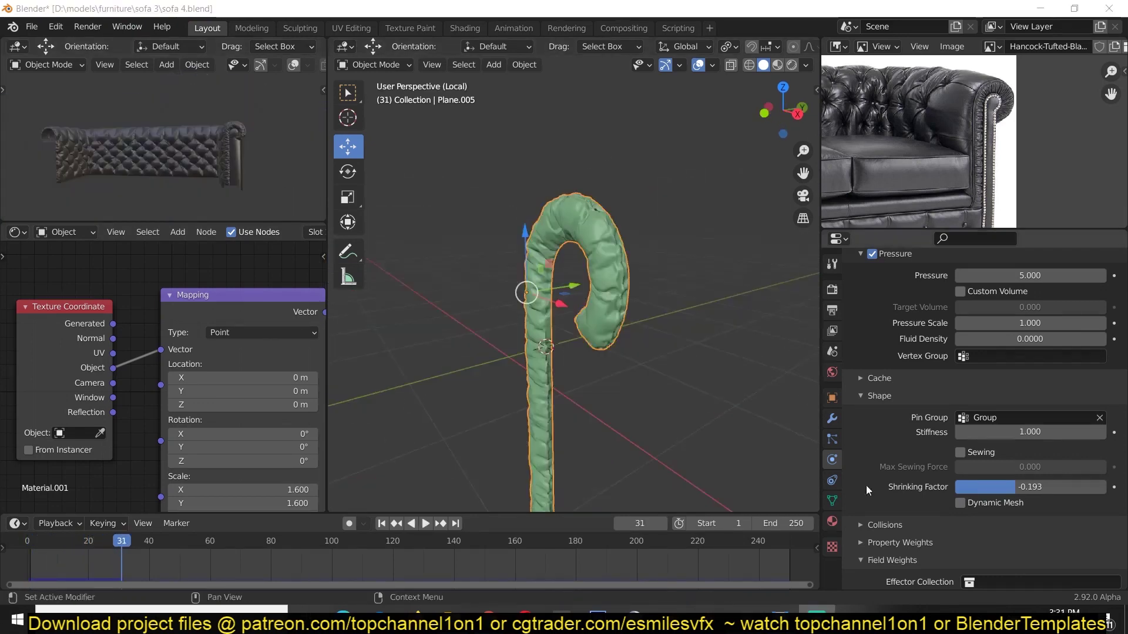
# - Apply the border's simulated shape as plain mesh and add a Decimate modifier in Collapse mode with ratio 0.2451
pyautogui.click(832, 419)
pyautogui.hotkey('ctrl', 'a')
pyautogui.click(550, 470)
pyautogui.click(944, 287)
pyautogui.click(922, 378)
pyautogui.click(994, 334)
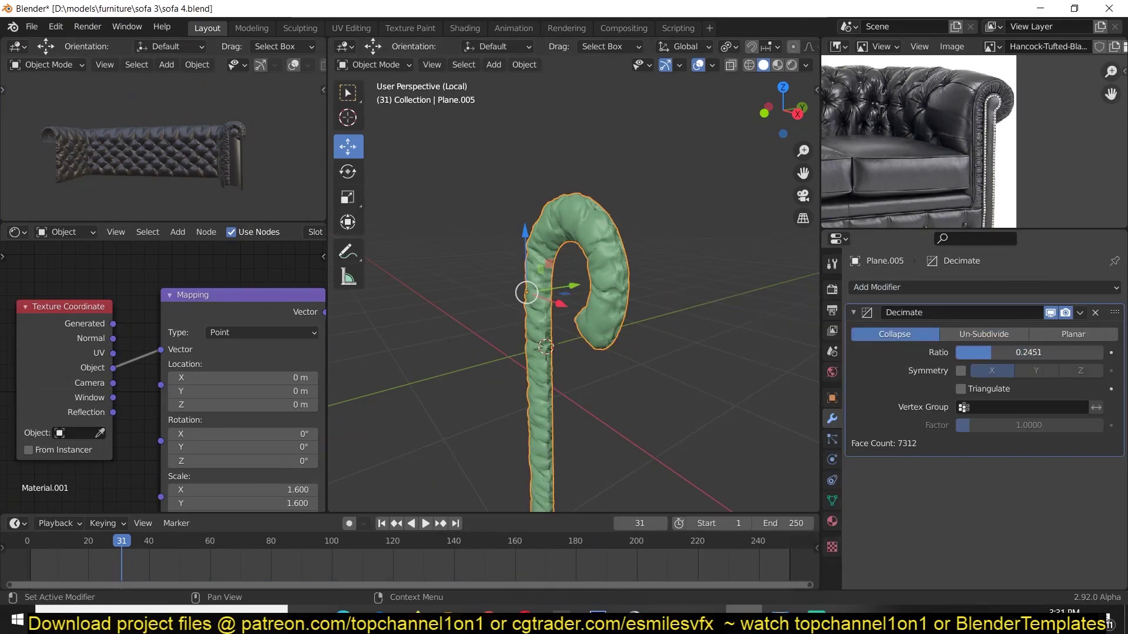
# - Apply the border's Decimate modifier, and add and apply a Smooth modifier
pyautogui.moveTo(505, 297); pyautogui.dragTo(729, 310, button='middle')
pyautogui.hotkey('ctrl', 'a')
pyautogui.click(970, 287)
pyautogui.click(925, 486)
pyautogui.hotkey('ctrl', 'a')
# - Leave local view and examine the wrinkled border's mesh and fit against the rest of the sofa
pyautogui.scroll(4, 177, 158)
pyautogui.scroll(3, 849, 152)
pyautogui.moveTo(223, 153); pyautogui.dragTo(220, 110, button='middle')
pyautogui.press('KP_Divide')
pyautogui.moveTo(675, 205); pyautogui.dragTo(552, 216, button='middle')
pyautogui.press('Tab')
pyautogui.scroll(4, 589, 206)
pyautogui.press('Tab')
# - Duplicate an edge loop around the arm front in place and separate the copy into its own object
pyautogui.click(588, 243)
pyautogui.press('Tab')
pyautogui.keyDown('alt'); pyautogui.click(530, 239); pyautogui.keyUp('alt')
pyautogui.scroll(-8, 531, 240)
pyautogui.scroll(-3, 916, 147)
pyautogui.scroll(5, 620, 231)
pyautogui.hotkey('shift', 'd')
pyautogui.rightClick(620, 230)
pyautogui.press('p')
pyautogui.click(620, 230)
pyautogui.press('Tab')
pyautogui.scroll(-5, 620, 230)
# - Hide sofa parts one by one, using wireframe display, to look for the separated edge, and reveal them again
pyautogui.press('h')
pyautogui.click(648, 263)
pyautogui.moveTo(648, 263); pyautogui.dragTo(552, 247, button='middle')
pyautogui.click(467, 165)
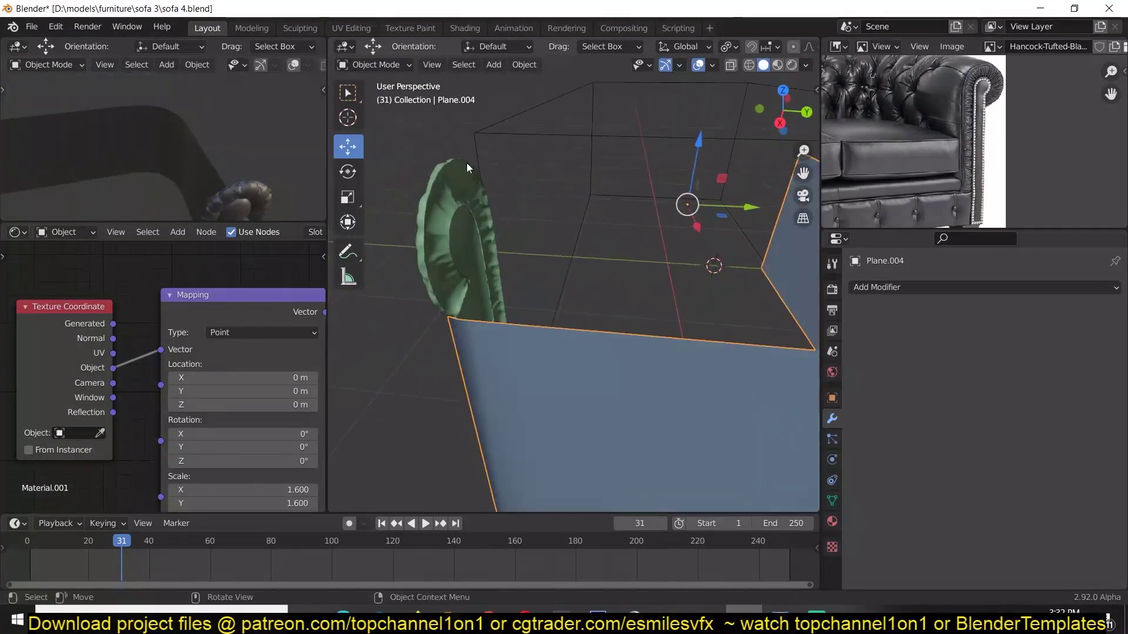
pyautogui.press('z')
pyautogui.click(383, 185)
pyautogui.press('h')
pyautogui.click(472, 213)
pyautogui.hotkey('alt', 'h')
pyautogui.click(498, 184)
pyautogui.moveTo(498, 185); pyautogui.dragTo(571, 182, button='middle')
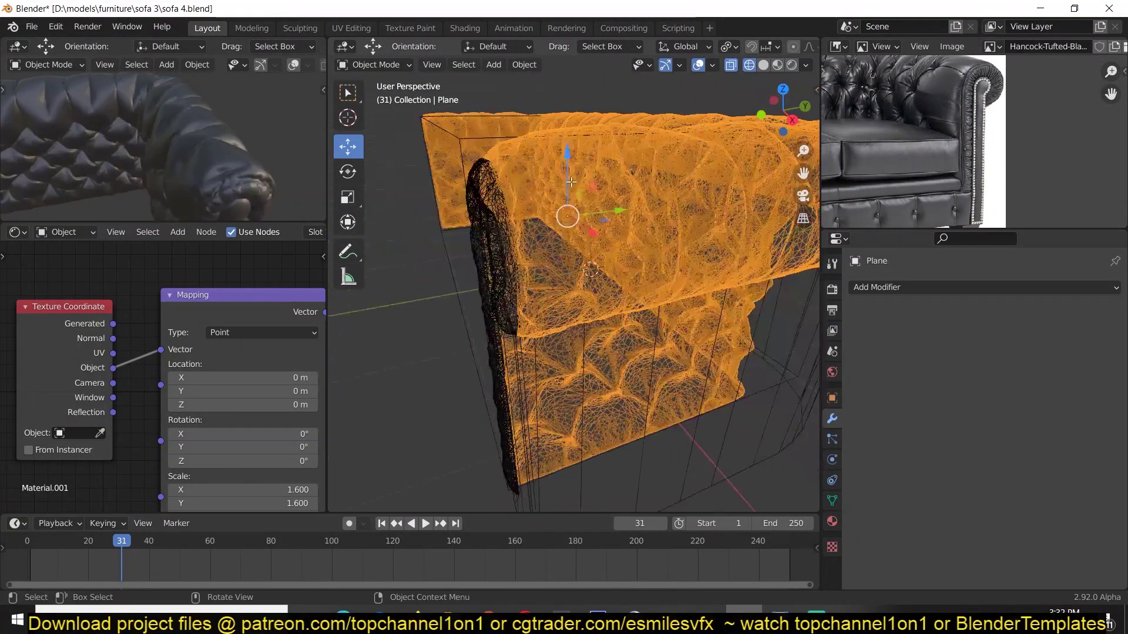
# - Hide the tufted body's linked geometry in mesh editing to check for leftover edges, and reveal it again
pyautogui.press('Tab')
pyautogui.press('z')
pyautogui.click(619, 215)
pyautogui.click(597, 239)
pyautogui.hotkey('ctrl', 'l')
pyautogui.press('h')
pyautogui.press('z')
pyautogui.click(542, 232)
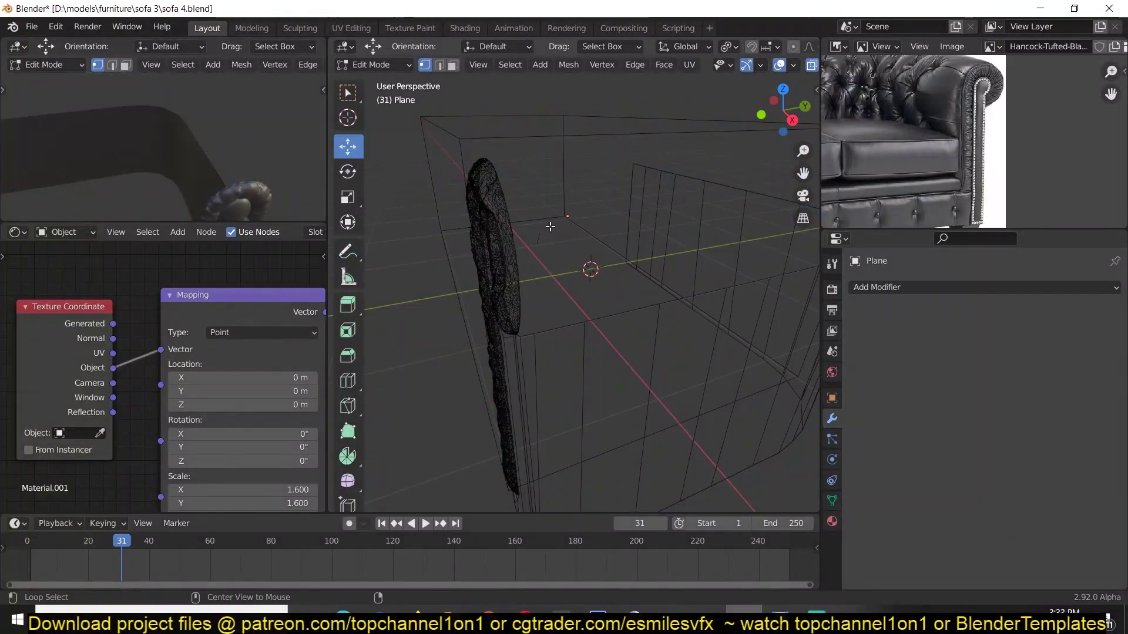
pyautogui.hotkey('alt', 'h')
# - Isolate the tufted body, duplicate its boundary edge loop in place and separate the copy into its own object
pyautogui.press('KP_Divide')
pyautogui.press('z')
pyautogui.click(503, 232)
pyautogui.scroll(6, 529, 235)
pyautogui.scroll(-4, 505, 282)
pyautogui.moveTo(505, 282); pyautogui.dragTo(540, 278, button='middle')
pyautogui.keyDown('alt'); pyautogui.click(433, 359); pyautogui.keyUp('alt')
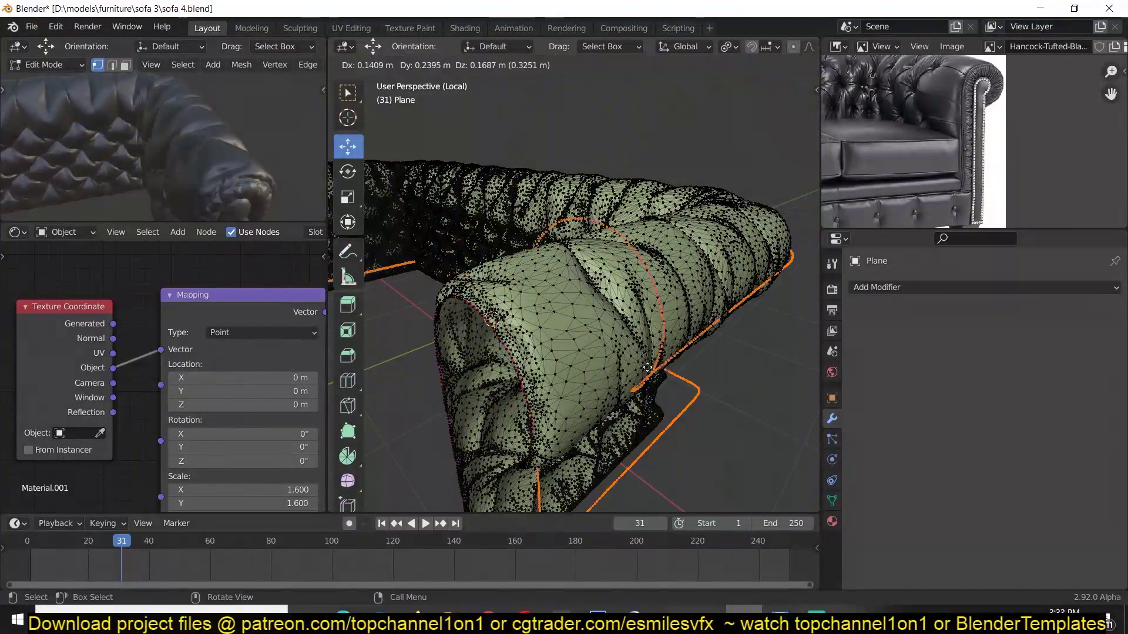
pyautogui.rightClick(623, 369)
pyautogui.rightClick(661, 294)
pyautogui.press('p')
pyautogui.click(661, 292)
# - Hide the tufted body and delete the vertices along the separated outline's bottom edge
pyautogui.press('Tab')
pyautogui.click(652, 282)
pyautogui.press('h')
pyautogui.click(559, 364)
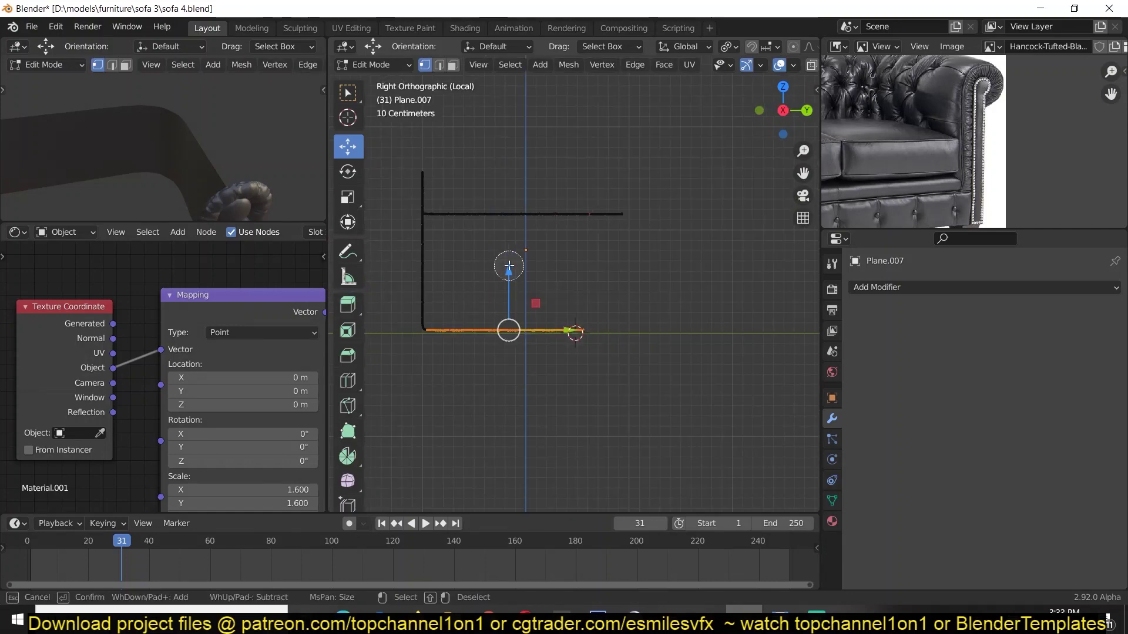
pyautogui.press('x')
pyautogui.click(548, 259)
pyautogui.moveTo(548, 260); pyautogui.dragTo(586, 301, button='middle')
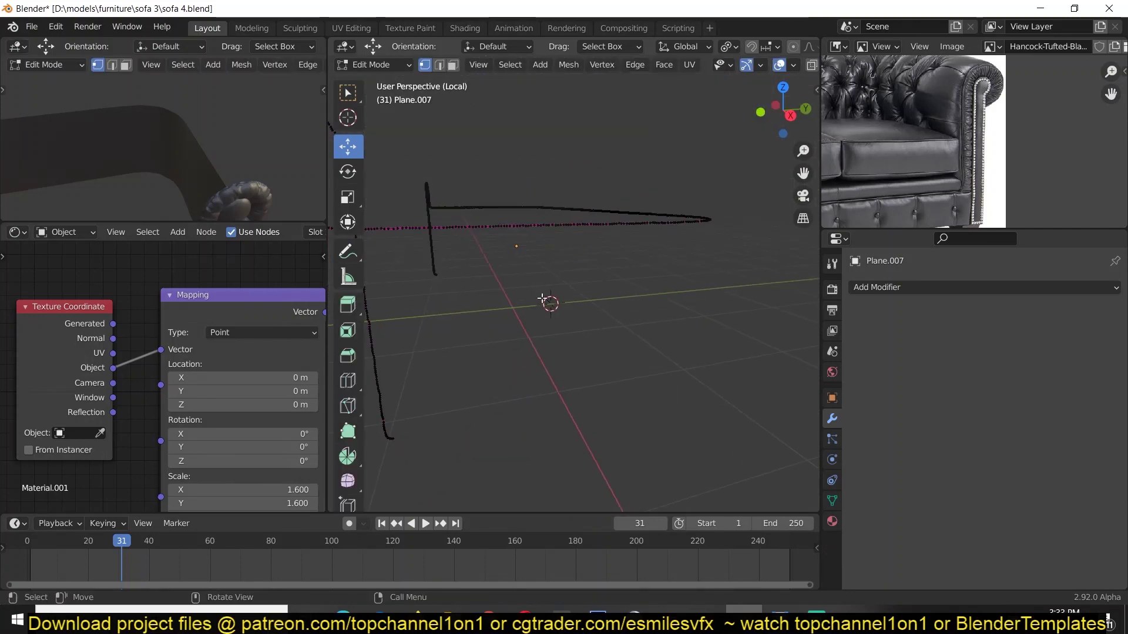
pyautogui.hotkey('ctrl', 'x')
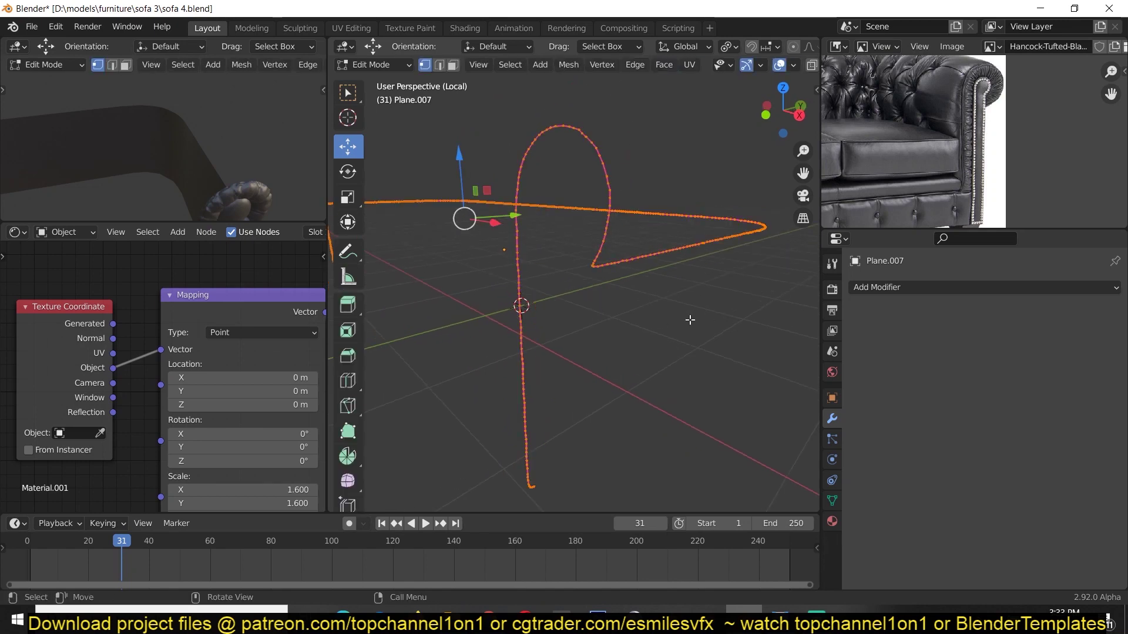
# - Smooth the separated outline with a Smooth modifier of increased repeats, apply it and save the file
pyautogui.press('Tab')
pyautogui.click(881, 287)
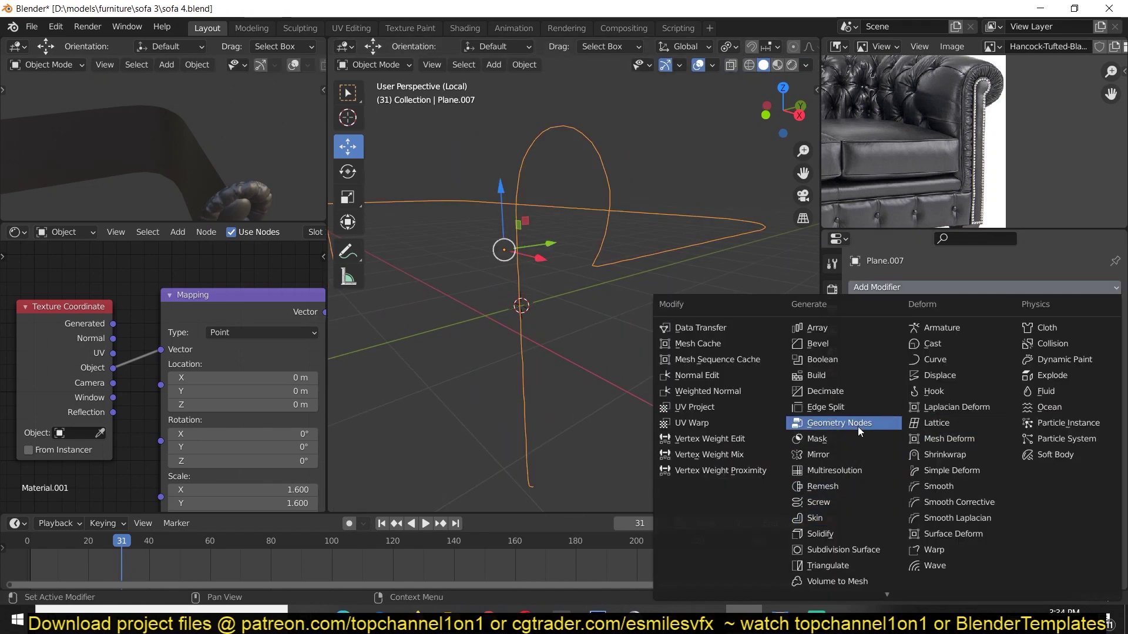
pyautogui.click(939, 487)
pyautogui.click(1098, 369)
pyautogui.click(1098, 369)
pyautogui.hotkey('ctrl', 'a')
pyautogui.hotkey('ctrl', 's')
# - Convert the smoothed outline mesh to a curve and save the file
pyautogui.click(681, 329)
pyautogui.hotkey('ctrl', 'z')
pyautogui.click(531, 65)
pyautogui.moveTo(595, 451)
pyautogui.click(693, 450)
pyautogui.hotkey('ctrl', 's')
# - Assign Material.001 to the outline curve and give it a round bevel with depth 0.013 m
pyautogui.click(832, 484)
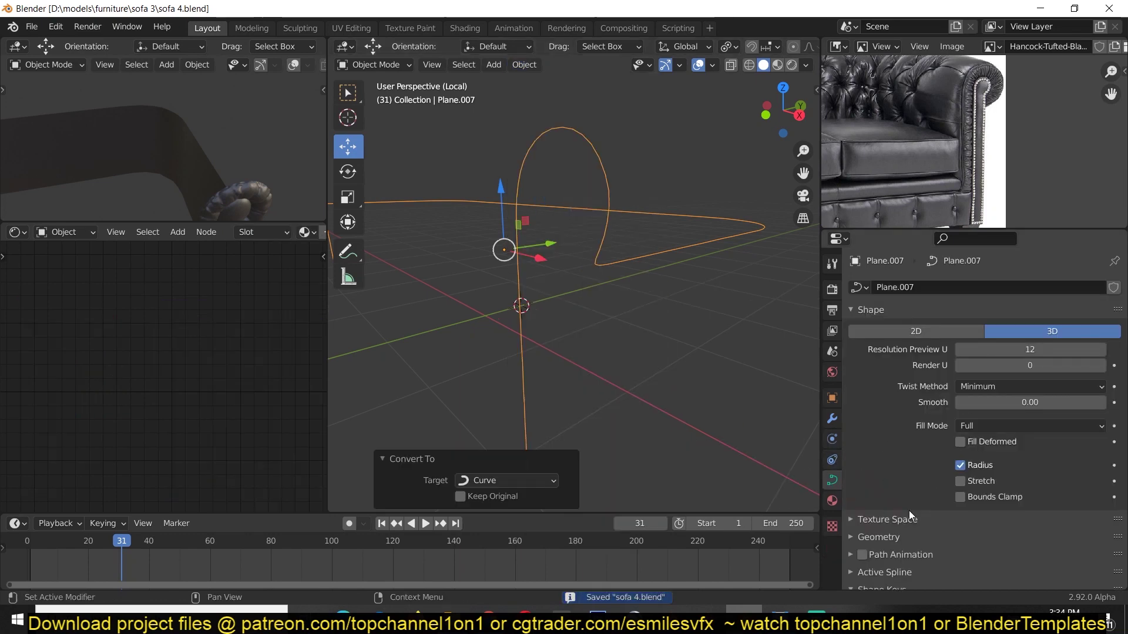
pyautogui.scroll(-6, 1053, 457)
pyautogui.click(832, 500)
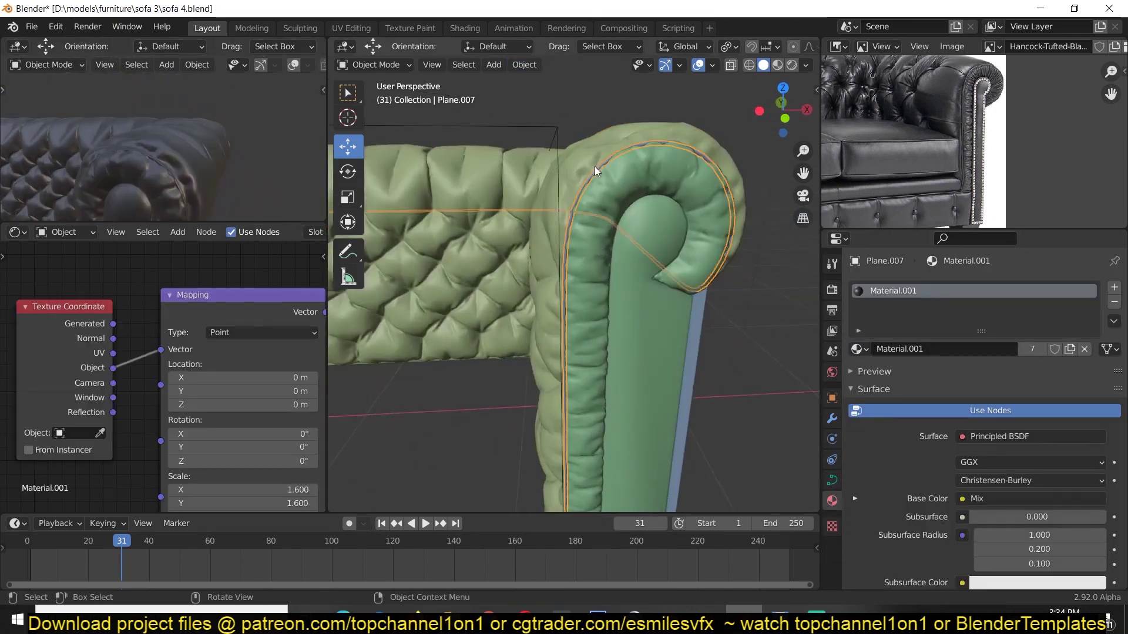
pyautogui.click(831, 480)
pyautogui.scroll(-6, 981, 423)
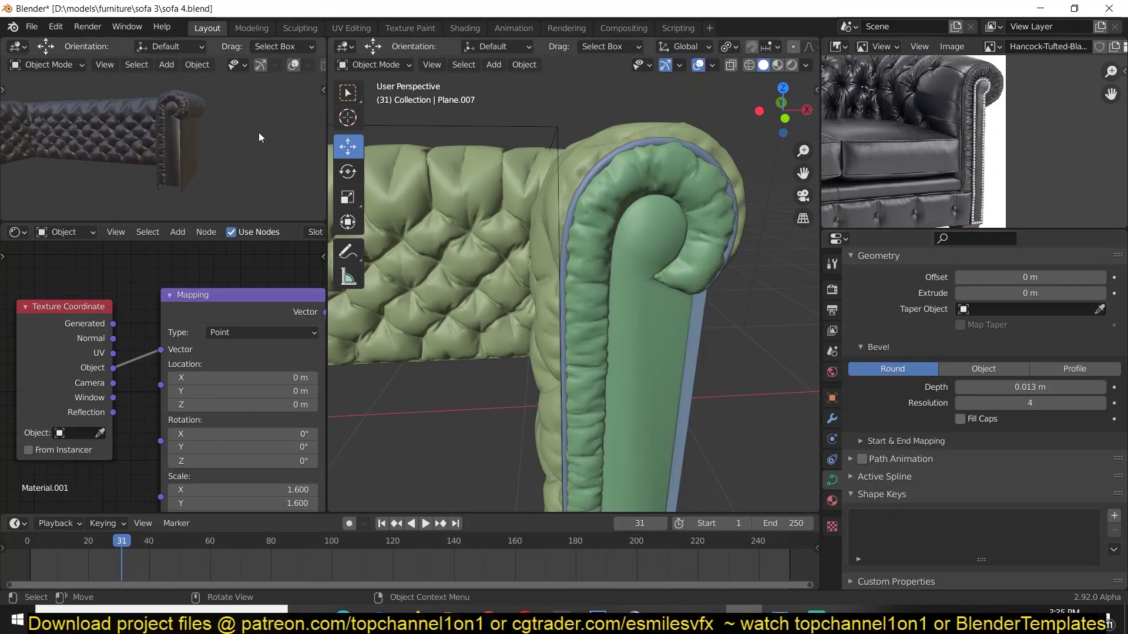
# - Turn the inner arm panel's separated edge into a curve joined with the existing piping, and save the file
pyautogui.scroll(-5, 551, 209)
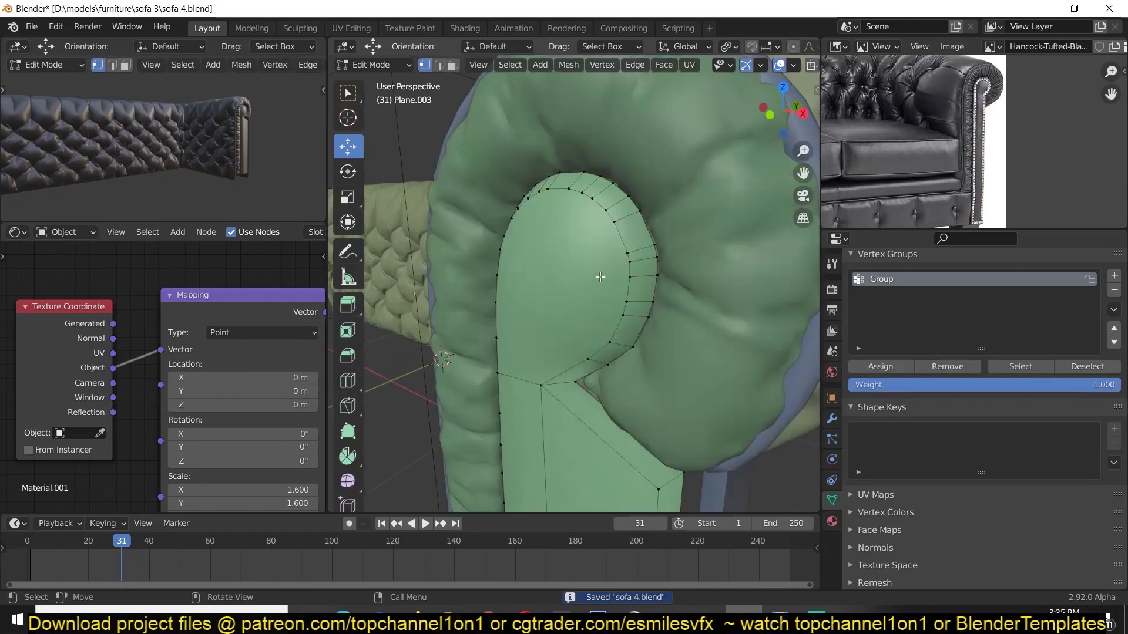
pyautogui.moveTo(587, 282); pyautogui.dragTo(619, 299, button='middle')
pyautogui.moveTo(710, 384); pyautogui.dragTo(682, 336, button='middle')
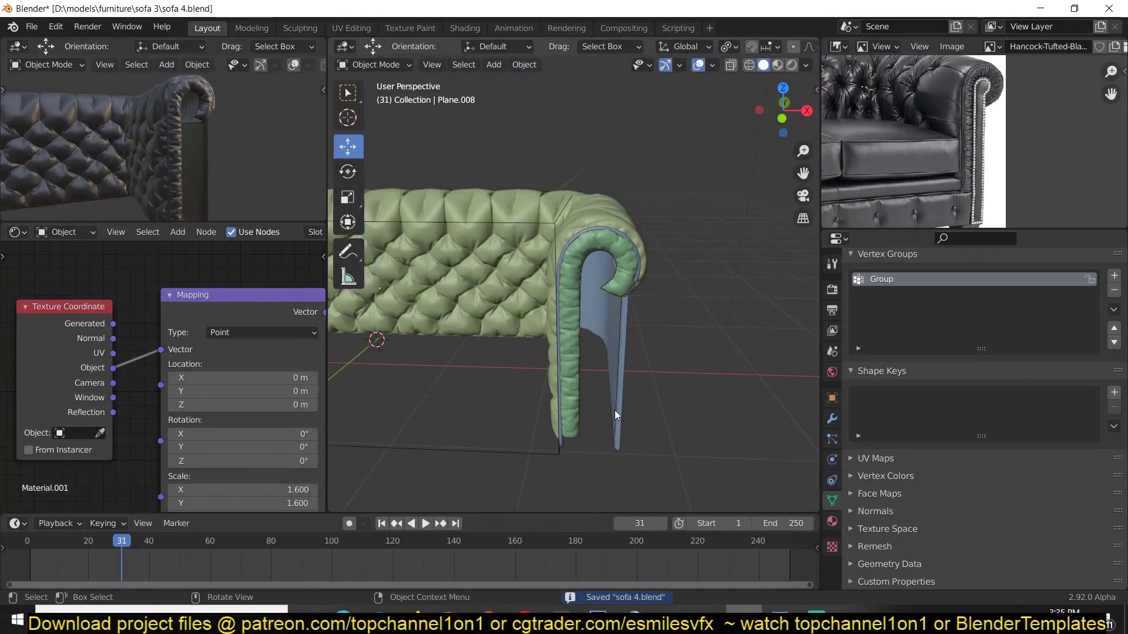
pyautogui.click(524, 65)
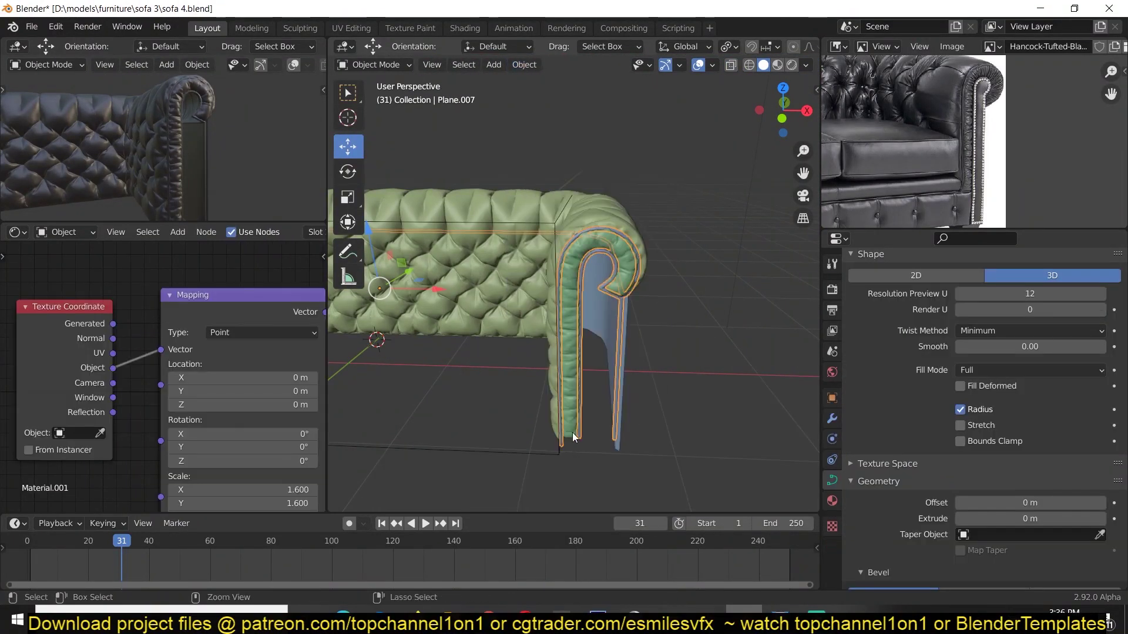
pyautogui.hotkey('ctrl', 's')
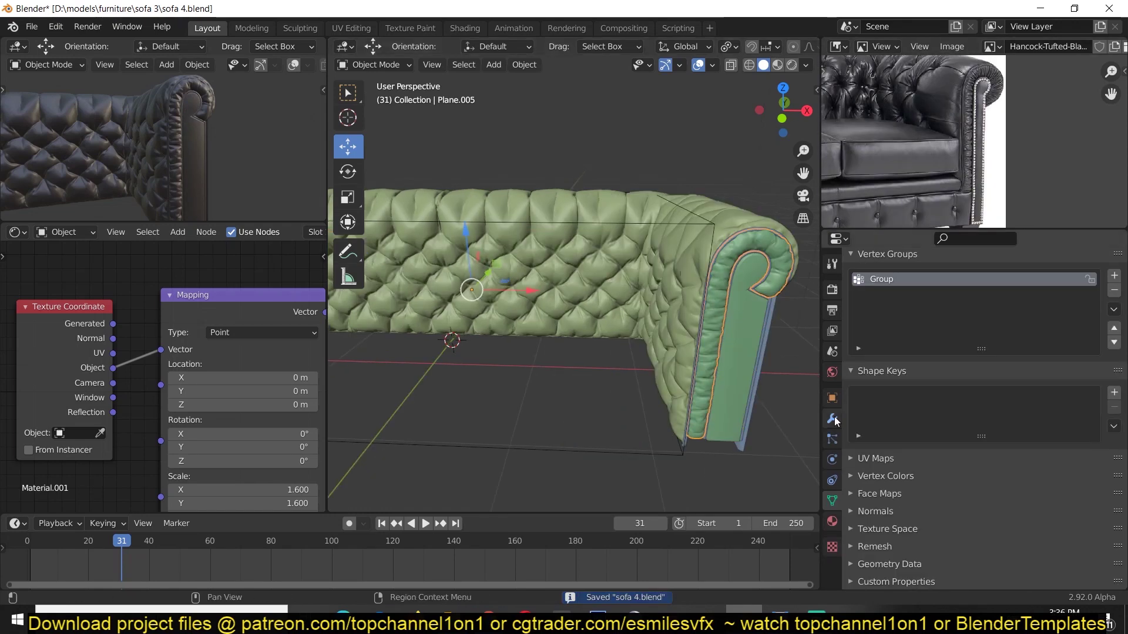
# - Mirror the arm border and its inner panel across X, using Empty as the mirror object
pyautogui.click(832, 419)
pyautogui.click(940, 287)
pyautogui.click(740, 411)
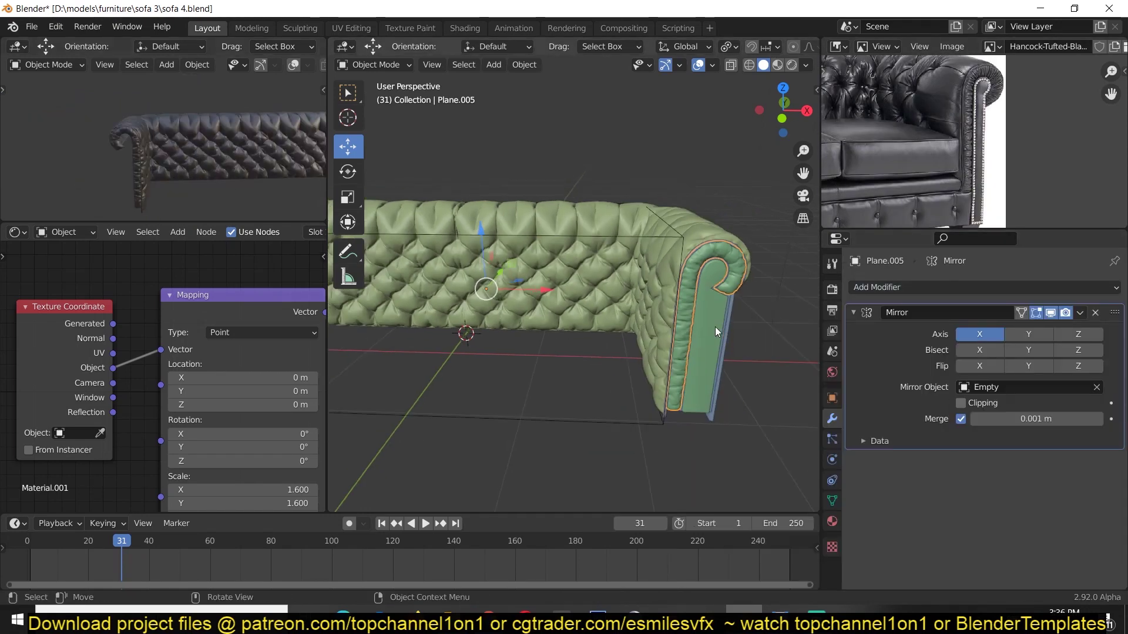
pyautogui.click(714, 326)
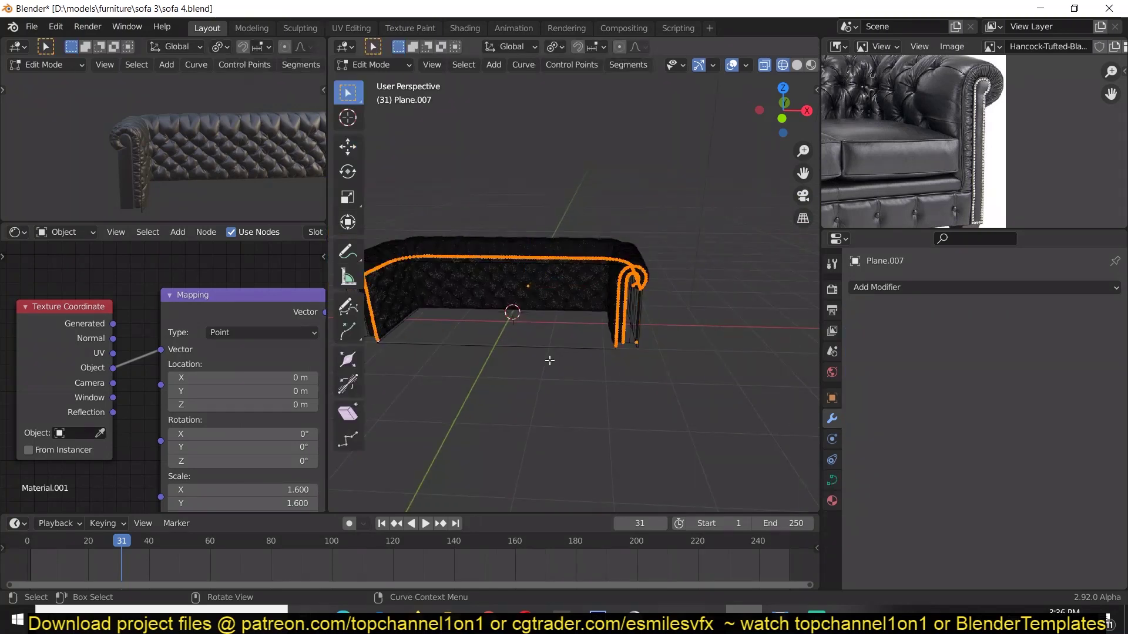
# - Remove the piping curve's opposite half and mirror the remaining half across X with Empty as the mirror object
pyautogui.moveTo(440, 170); pyautogui.dragTo(629, 364)
pyautogui.click(947, 288)
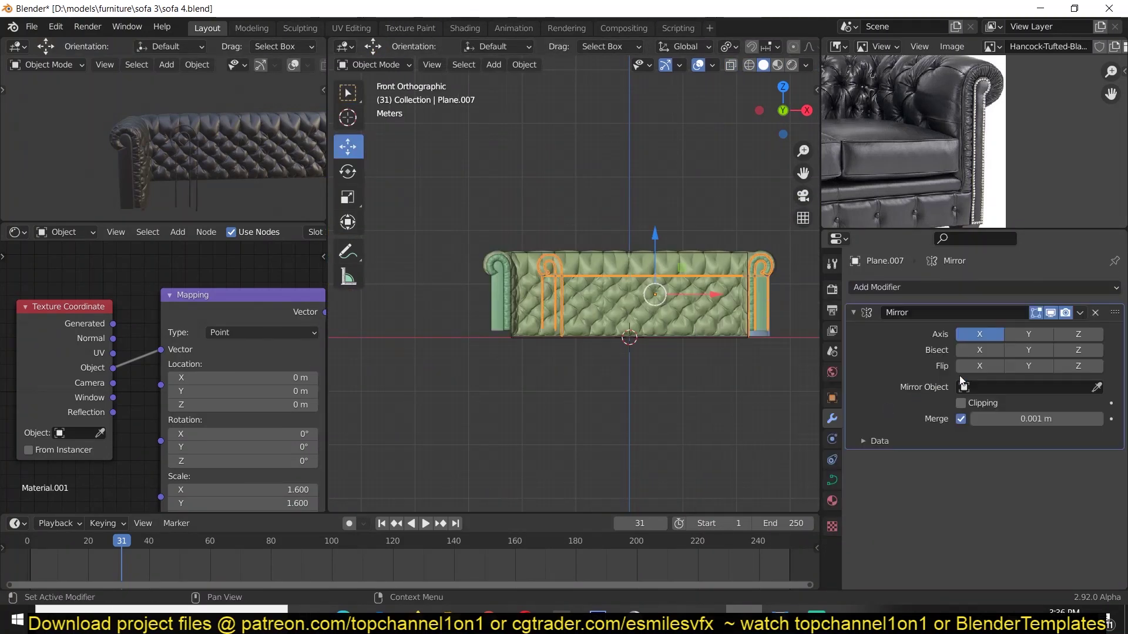
pyautogui.click(1002, 388)
pyautogui.click(999, 449)
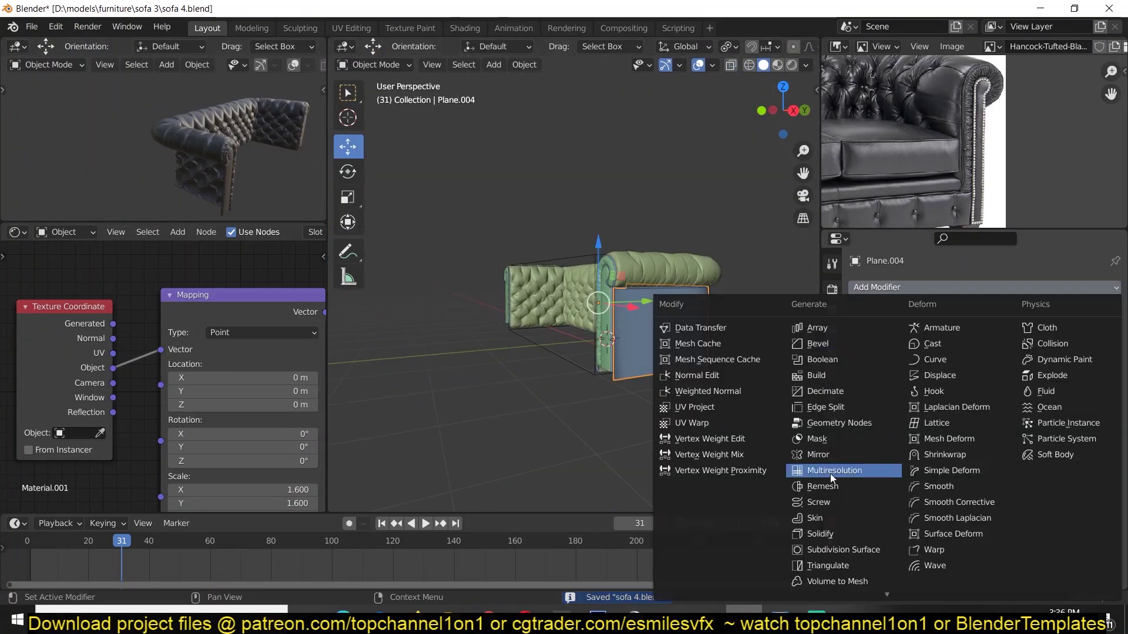
# - Mirror the arm's outer panel across X, using Empty as the mirror object, and save the file
pyautogui.click(764, 464)
pyautogui.click(1010, 387)
pyautogui.click(999, 411)
pyautogui.hotkey('ctrl', 's')
# - Compare the reference photo and open the tufted backrest for mesh editing in front view to place the 3D cursor
pyautogui.moveTo(905, 220); pyautogui.dragTo(940, 168, button='middle')
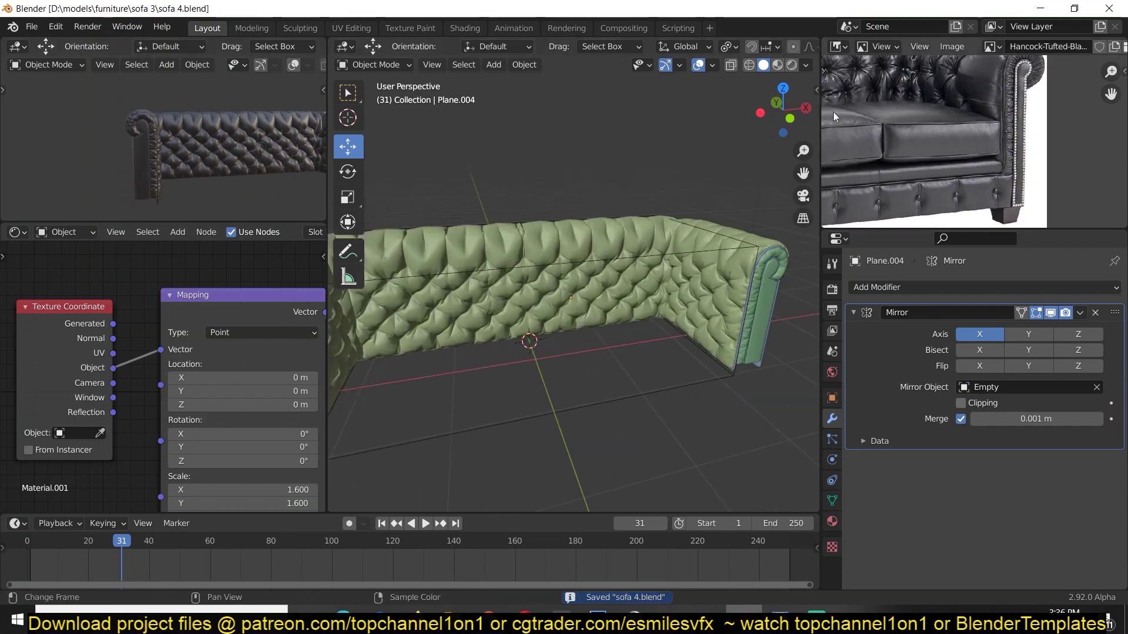
pyautogui.scroll(5, 572, 294)
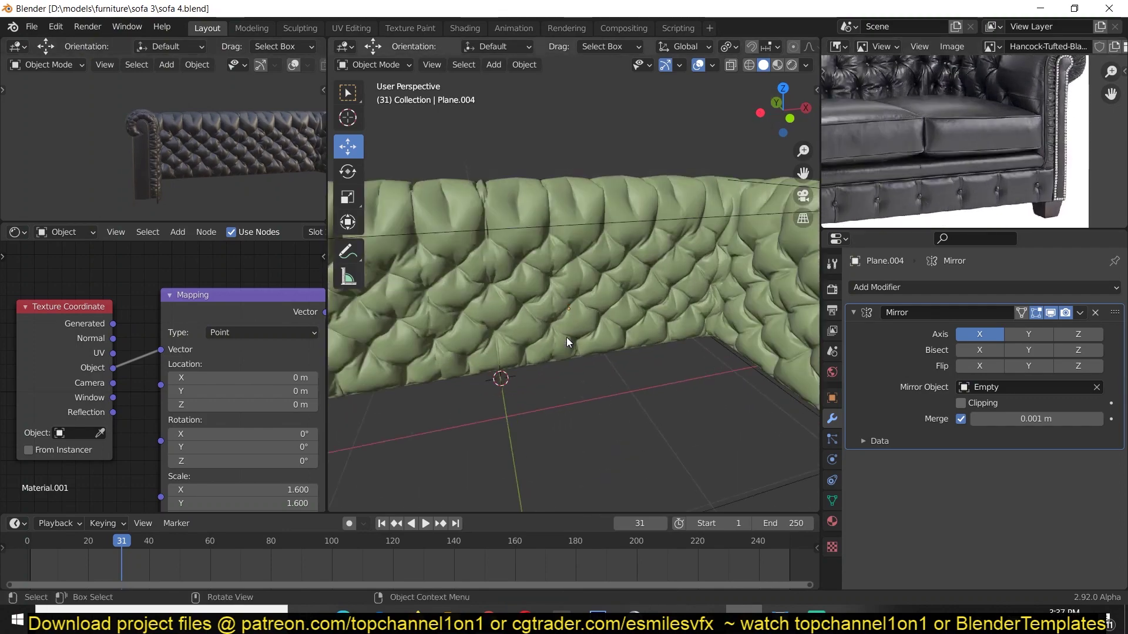
pyautogui.click(573, 294)
pyautogui.press('Tab')
pyautogui.press('KP_1')
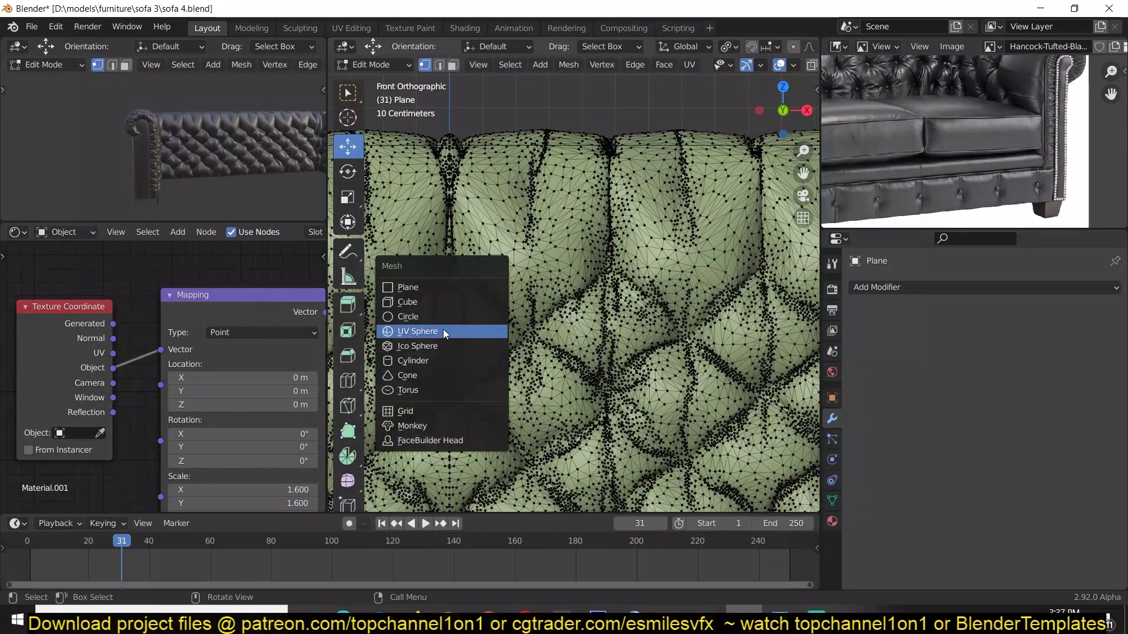
# - Add a circle empty with a 1 m radius at the 3D cursor on the backrest, and delete it
pyautogui.press('Tab')
pyautogui.hotkey('shift', 'a')
pyautogui.moveTo(431, 427)
pyautogui.click(517, 470)
pyautogui.press('Escape')
pyautogui.scroll(-6, 624, 312)
pyautogui.press('x')
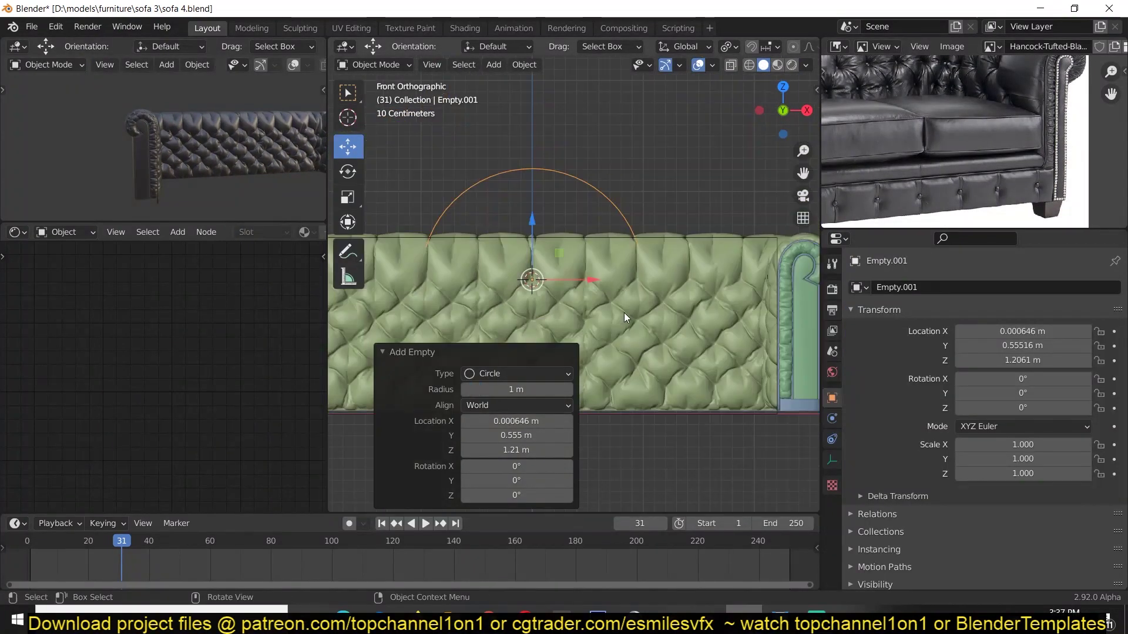
# - Add a mesh circle at the 3D cursor on the backrest and scale it by 0.084
pyautogui.click(624, 315)
pyautogui.hotkey('shift', 'a')
pyautogui.moveTo(411, 95)
pyautogui.click(530, 123)
pyautogui.click(507, 345)
pyautogui.click(542, 286)
pyautogui.press('KP_Decimal')
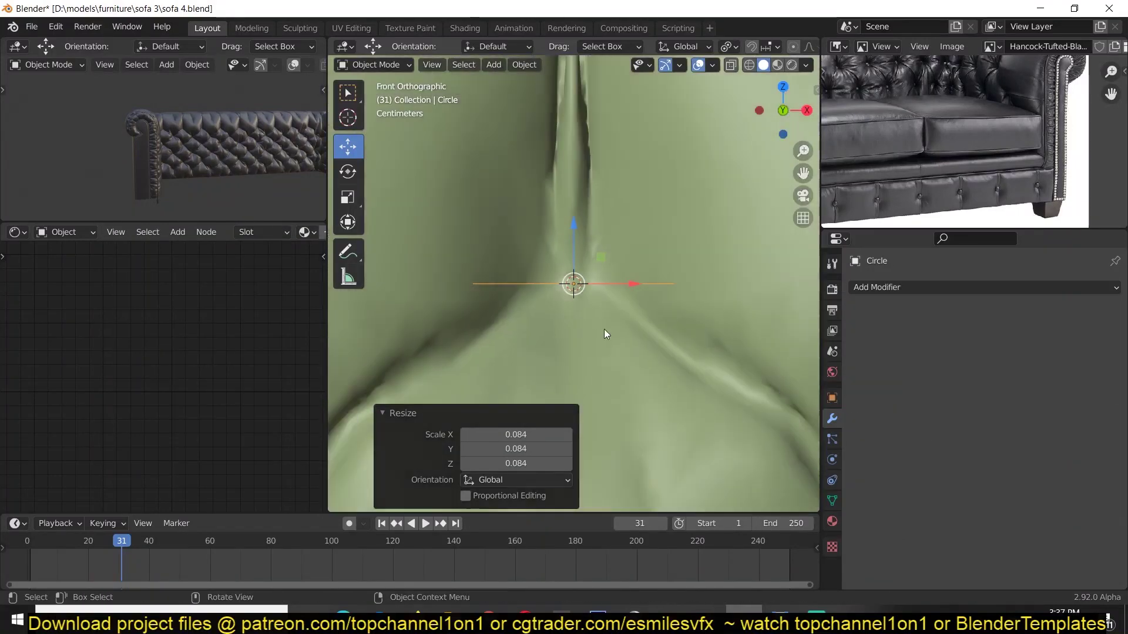
# - Rotate the circle 90 degrees about X so it faces the front of the backrest
pyautogui.hotkey('shift', 'z')
pyautogui.write('rx90')
pyautogui.click(811, 329)
pyautogui.press('Tab')
pyautogui.rightClick(669, 267)
pyautogui.click(669, 267)
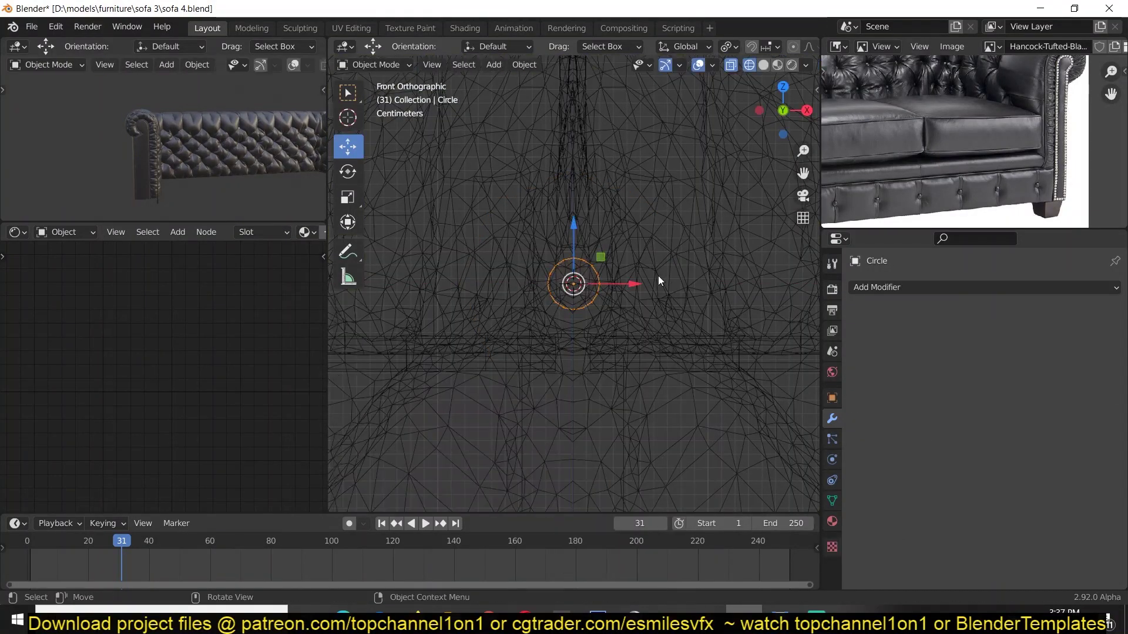
# - Move the circle along Y against the backrest tuft, and inset and offset its geometry to shape a button
pyautogui.hotkey('shift', 'z')
pyautogui.moveTo(655, 270); pyautogui.dragTo(699, 299, button='middle')
pyautogui.press('g')
pyautogui.press('y')
pyautogui.click(576, 207)
pyautogui.press('Tab')
pyautogui.press('i')
pyautogui.hotkey('alt', 's')
pyautogui.press('Tab')
pyautogui.rightClick(539, 143)
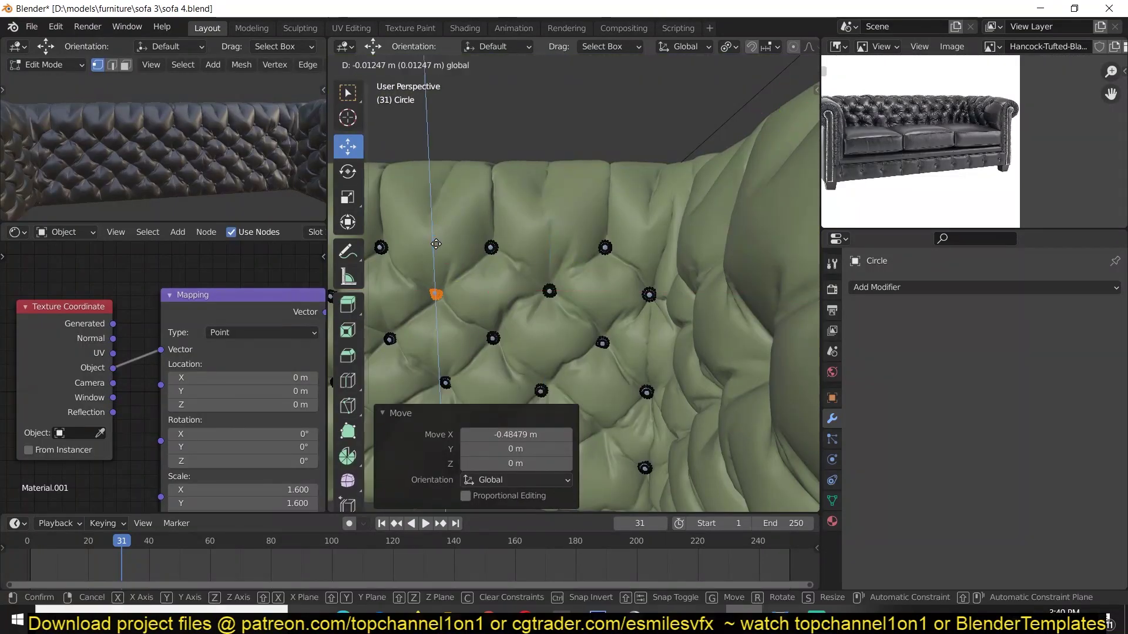
# - Place a button copy on a backrest tuft and snap another to the 3D cursor on an arm tuft, saving the file
pyautogui.click(436, 243)
pyautogui.moveTo(436, 243); pyautogui.dragTo(505, 264, button='middle')
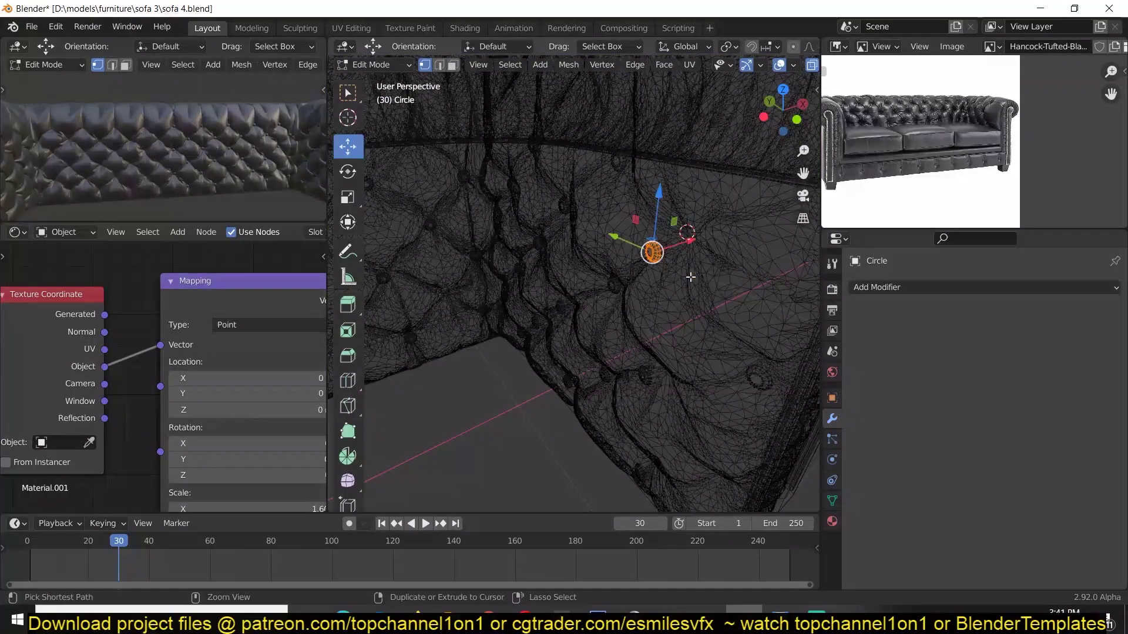
pyautogui.hotkey('shift', 'z')
pyautogui.hotkey('ctrl', 's')
pyautogui.click(750, 65)
pyautogui.click(765, 65)
pyautogui.click(732, 65)
pyautogui.moveTo(705, 241); pyautogui.dragTo(690, 226, button='middle')
pyautogui.keyDown('shift'); pyautogui.rightClick(689, 219); pyautogui.keyUp('shift')
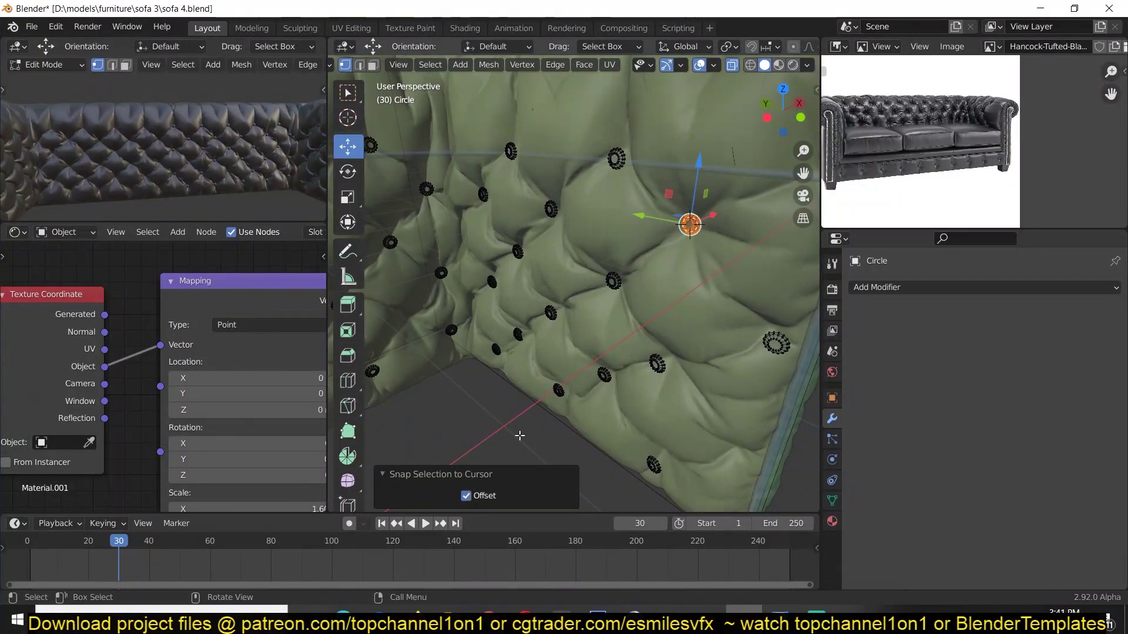
# - Position further button copies on the arm's remaining tufts, return to Object Mode and save the file
pyautogui.moveTo(601, 390); pyautogui.dragTo(624, 347, button='middle')
pyautogui.keyDown('shift'); pyautogui.rightClick(625, 331); pyautogui.keyUp('shift')
pyautogui.moveTo(549, 308); pyautogui.dragTo(560, 305)
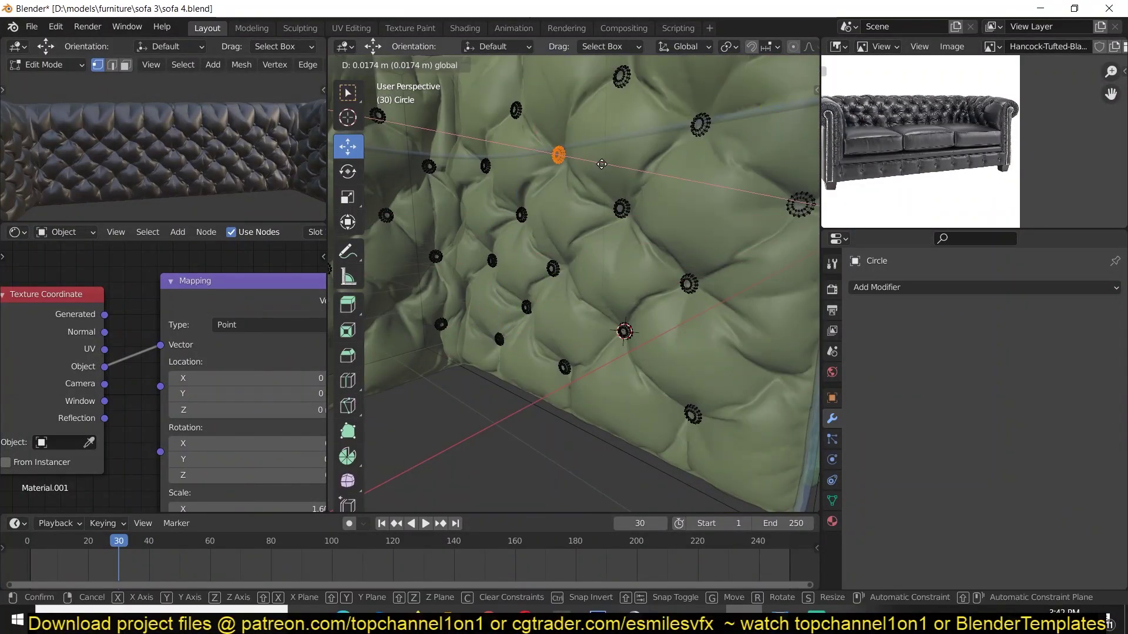
pyautogui.moveTo(602, 164); pyautogui.dragTo(607, 165)
pyautogui.moveTo(608, 165); pyautogui.dragTo(588, 203, button='middle')
pyautogui.press('Tab')
pyautogui.scroll(-4, 689, 177)
pyautogui.scroll(-2, 689, 178)
pyautogui.hotkey('ctrl', 's')
# - Inspect the outer panel's mesh in wireframe from behind the sofa and save the file
pyautogui.moveTo(690, 177); pyautogui.dragTo(702, 315, button='middle')
pyautogui.click(699, 310)
pyautogui.press('Tab')
pyautogui.hotkey('shift', 'z')
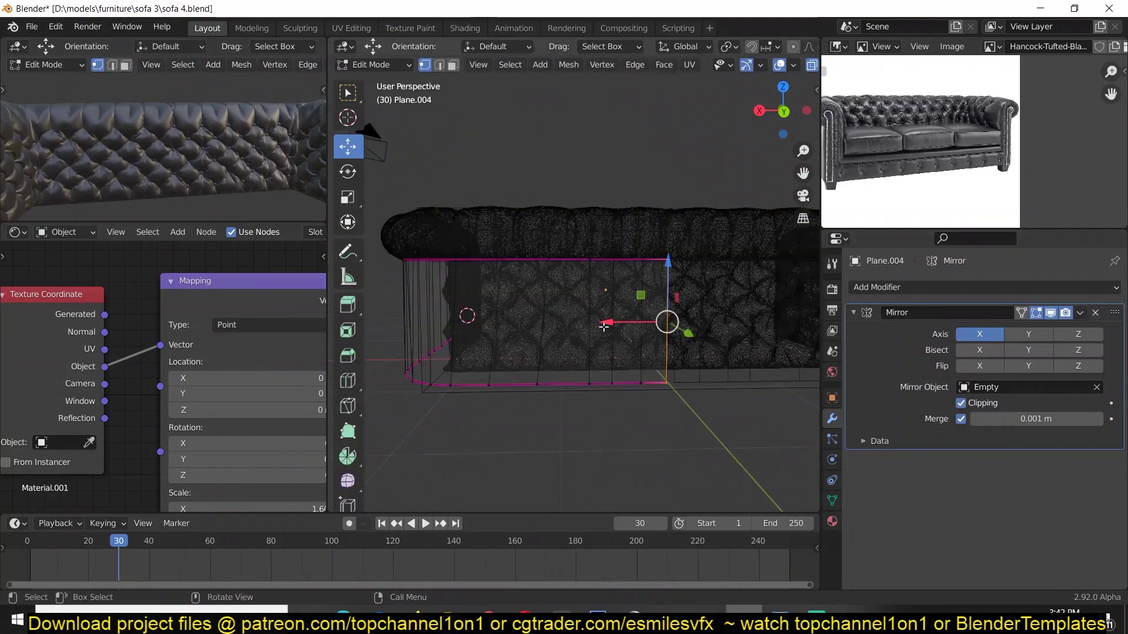
pyautogui.press('Tab')
pyautogui.hotkey('shift', 'z')
pyautogui.moveTo(612, 324); pyautogui.dragTo(803, 347, button='middle')
pyautogui.click(793, 344)
pyautogui.hotkey('ctrl', 's')
# - Compare the arm front and rolled arm with the reference photo from several angles
pyautogui.scroll(2, 840, 181)
pyautogui.moveTo(840, 181); pyautogui.dragTo(881, 210, button='middle')
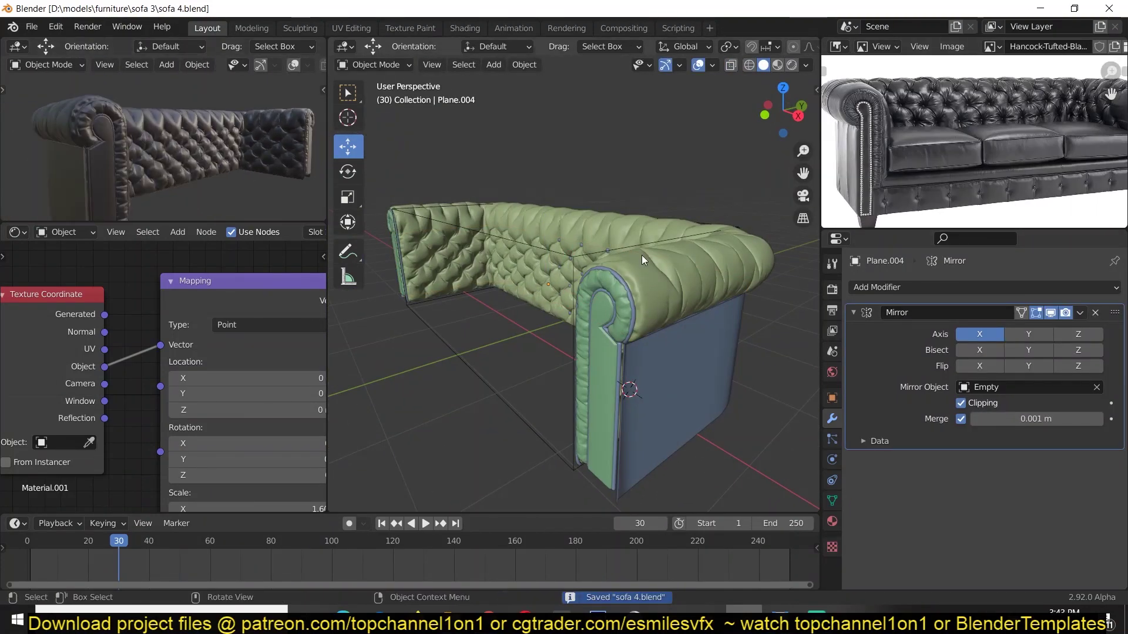
pyautogui.click(621, 366)
pyautogui.moveTo(621, 365); pyautogui.dragTo(684, 363, button='middle')
pyautogui.scroll(2, 684, 363)
pyautogui.scroll(1, 952, 179)
pyautogui.click(590, 267)
pyautogui.moveTo(591, 267); pyautogui.dragTo(682, 306, button='middle')
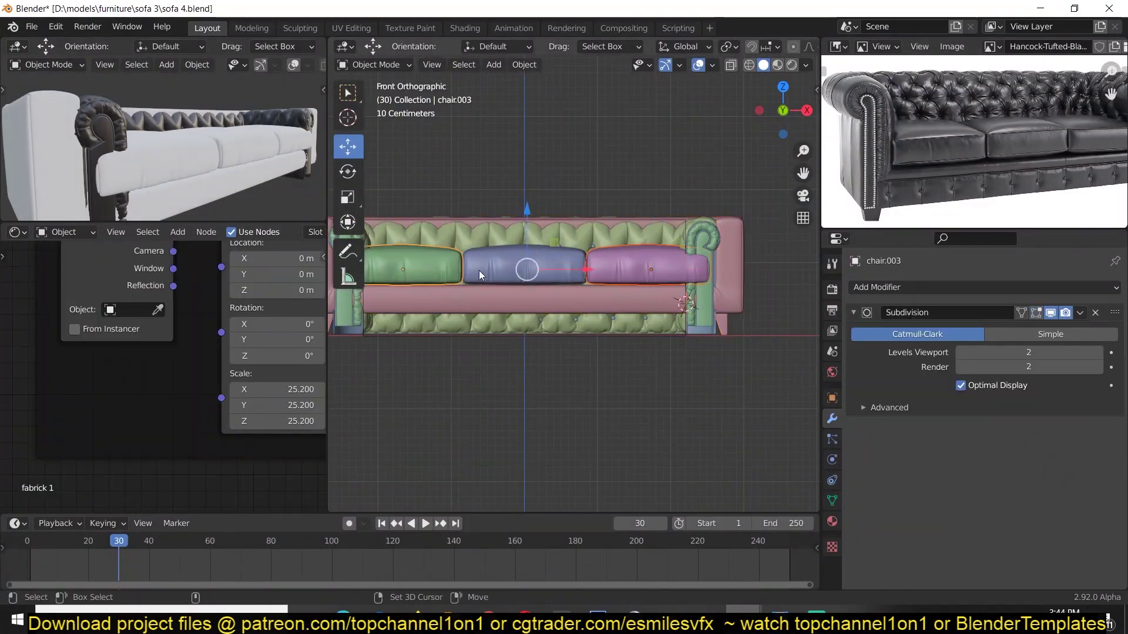
# - Replace the seat cushions' material with Material.001, matching the tufted leather, and save the file
pyautogui.keyDown('shift'); pyautogui.click(598, 337); pyautogui.keyUp('shift')
pyautogui.hotkey('ctrl', 'l')
pyautogui.click(598, 337)
pyautogui.click(640, 274)
pyautogui.click(832, 521)
pyautogui.click(1114, 302)
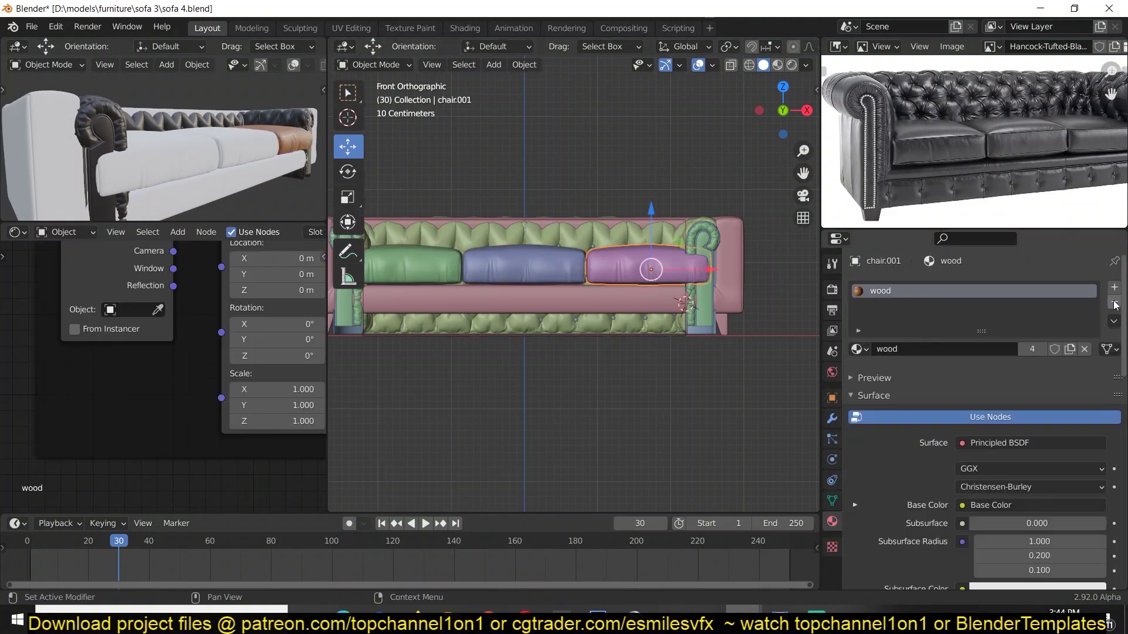
pyautogui.click(552, 273)
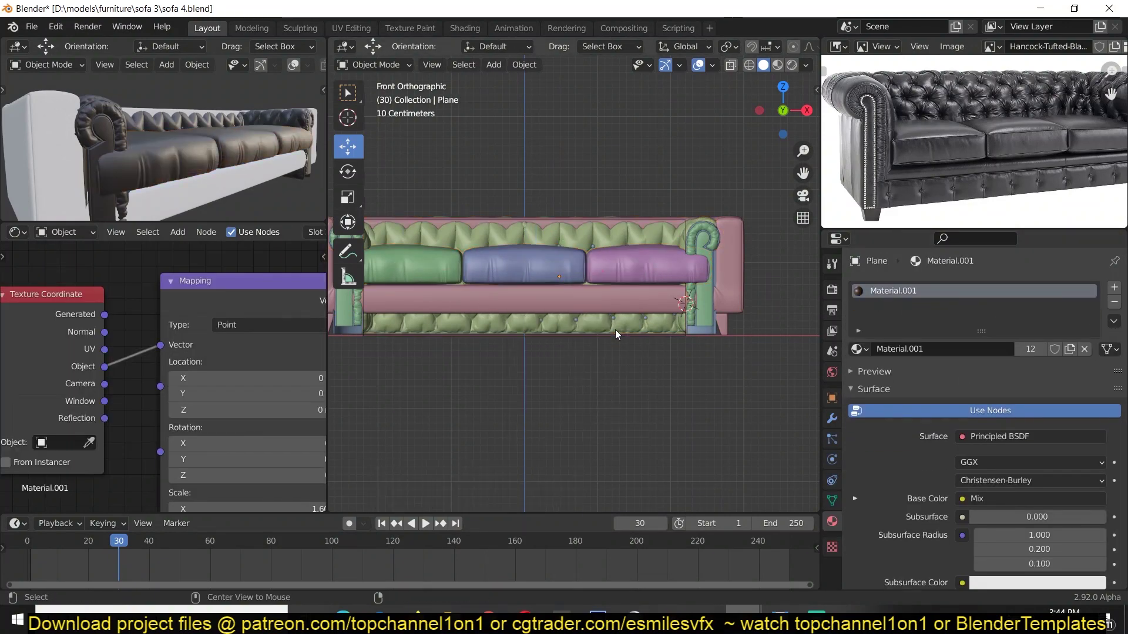
pyautogui.hotkey('ctrl', 's')
# - Scale the chair frame along X to fit the width between the sofa's arms
pyautogui.click(714, 270)
pyautogui.press('s')
pyautogui.press('x')
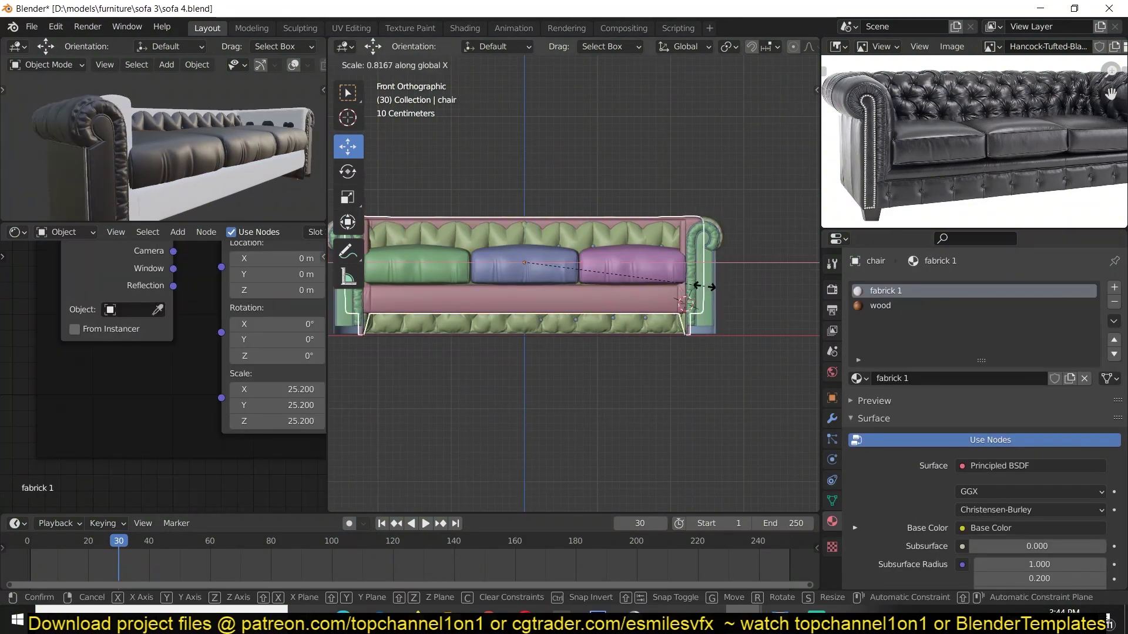
pyautogui.click(756, 301)
pyautogui.press('s')
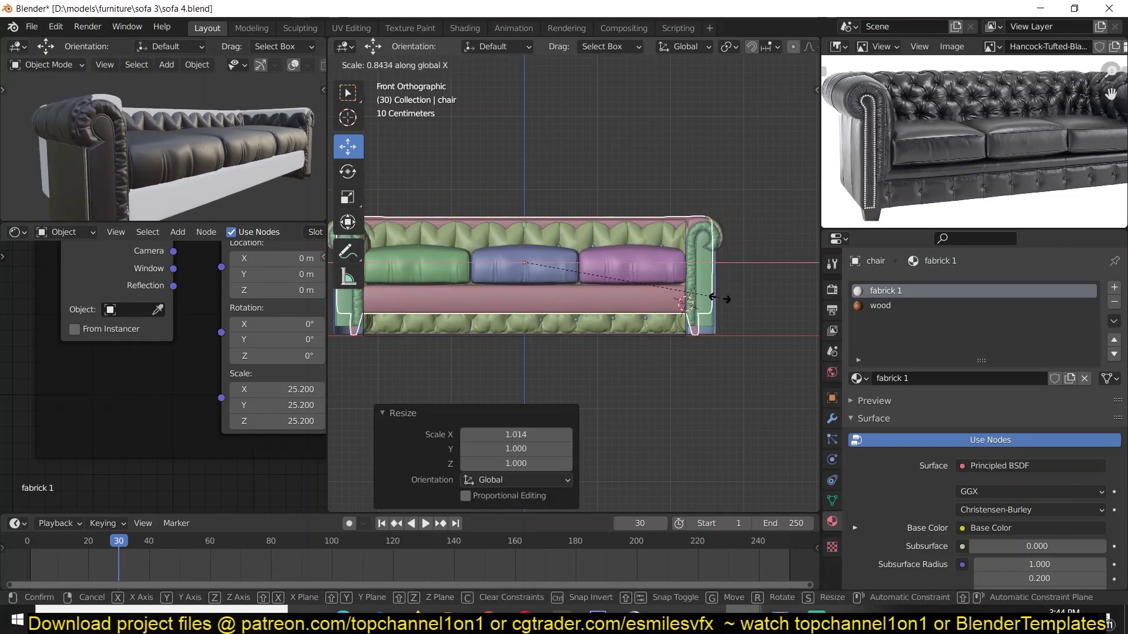
# - Move the chair frame and the three seat cushions down about 0.193 m along Z
pyautogui.keyDown('shift'); pyautogui.moveTo(720, 298); pyautogui.dragTo(746, 317, button='middle'); pyautogui.keyUp('shift')
pyautogui.keyDown('shift'); pyautogui.click(649, 290); pyautogui.keyUp('shift')
pyautogui.keyDown('shift'); pyautogui.click(553, 288); pyautogui.keyUp('shift')
pyautogui.keyDown('shift'); pyautogui.click(459, 284); pyautogui.keyUp('shift')
pyautogui.press('g')
pyautogui.press('z')
pyautogui.click(731, 320)
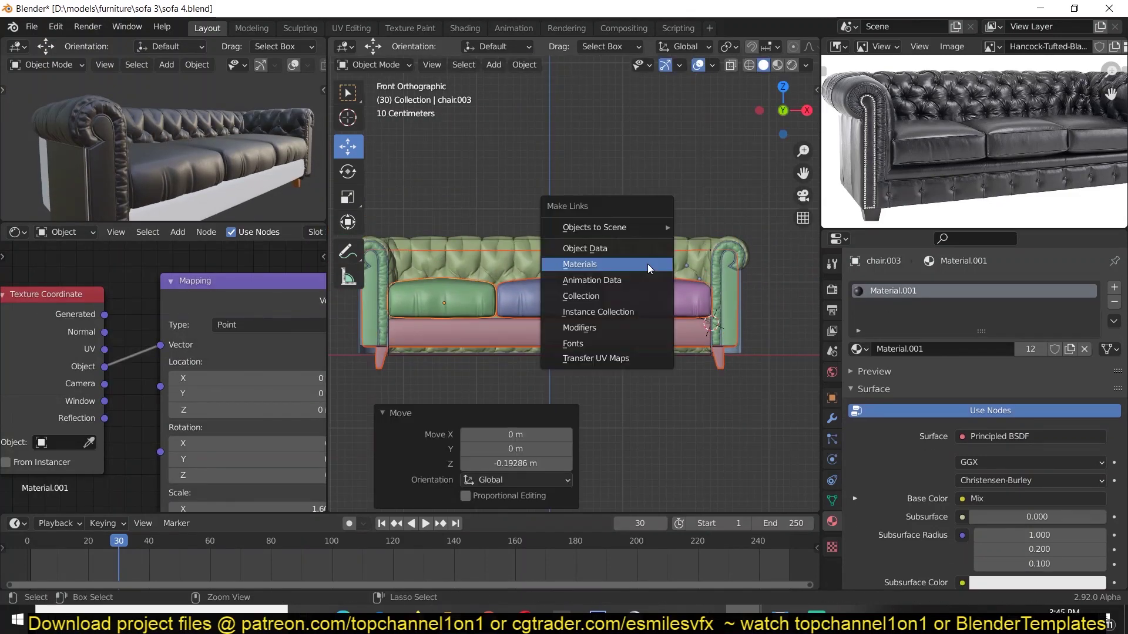
# - Link Material.001 from the leather parts to the chair frame and save the file
pyautogui.click(647, 269)
pyautogui.moveTo(230, 172); pyautogui.dragTo(234, 193, button='middle')
pyautogui.scroll(2, 235, 192)
pyautogui.keyDown('shift'); pyautogui.moveTo(561, 315); pyautogui.dragTo(576, 282, button='middle'); pyautogui.keyUp('shift')
pyautogui.scroll(1, 646, 294)
pyautogui.hotkey('ctrl', 's')
# - Isolate the chair frame, remove half of its mesh and mirror the remaining half across X
pyautogui.moveTo(724, 309); pyautogui.dragTo(675, 293, button='middle')
pyautogui.click(673, 271)
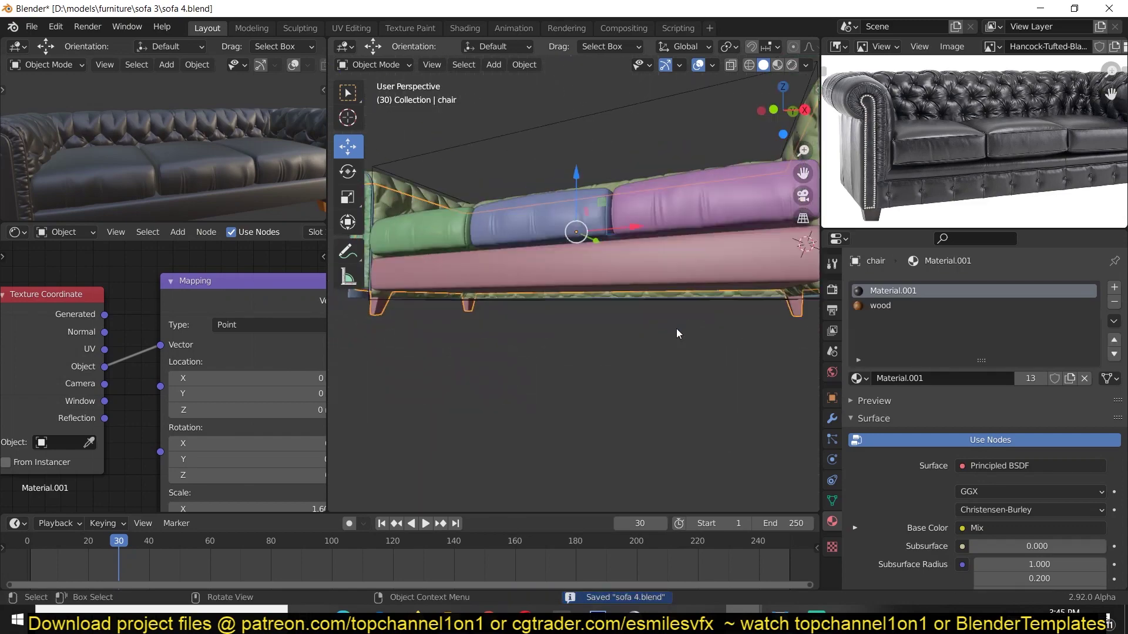
pyautogui.press('/')
pyautogui.press('Tab')
pyautogui.hotkey('ctrl', 'l')
pyautogui.press('KP_1')
pyautogui.hotkey('alt', 'z')
pyautogui.press('2')
pyautogui.scroll(-2, 738, 368)
pyautogui.moveTo(407, 208); pyautogui.dragTo(592, 463)
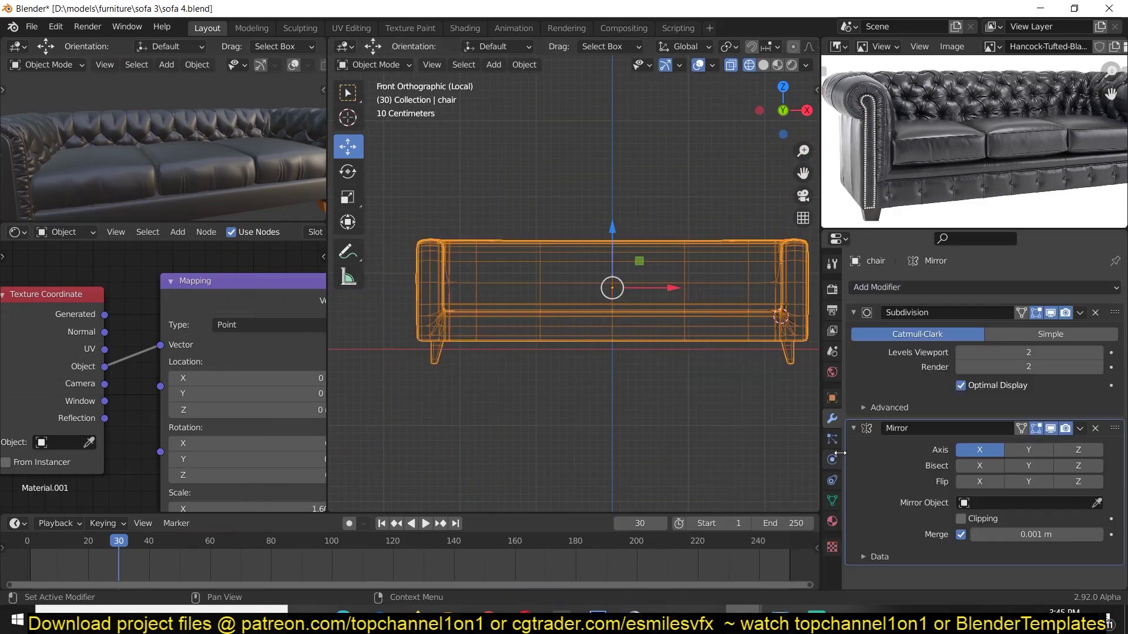
pyautogui.press('Tab')
pyautogui.scroll(3, 680, 273)
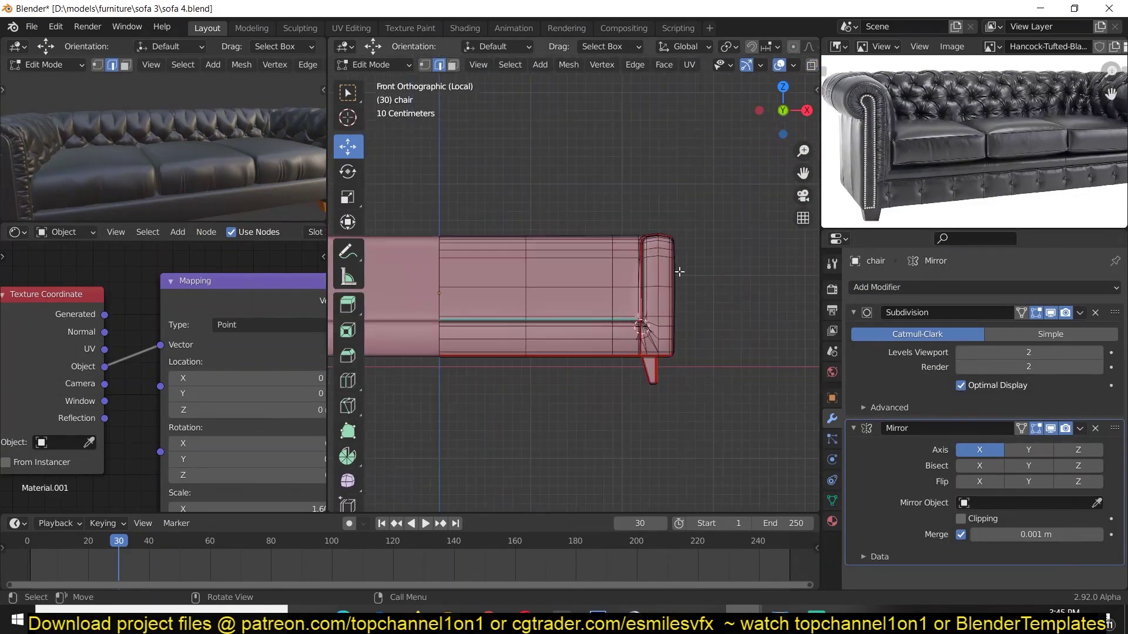
# - Delete the frame's upper backrest and arm vertices, keeping the seat base and legs
pyautogui.hotkey('alt', 'z')
pyautogui.press('1')
pyautogui.moveTo(406, 309); pyautogui.dragTo(696, 219)
pyautogui.press('x')
pyautogui.click(687, 251)
pyautogui.hotkey('alt', 'z')
pyautogui.moveTo(740, 294); pyautogui.dragTo(753, 348, button='middle')
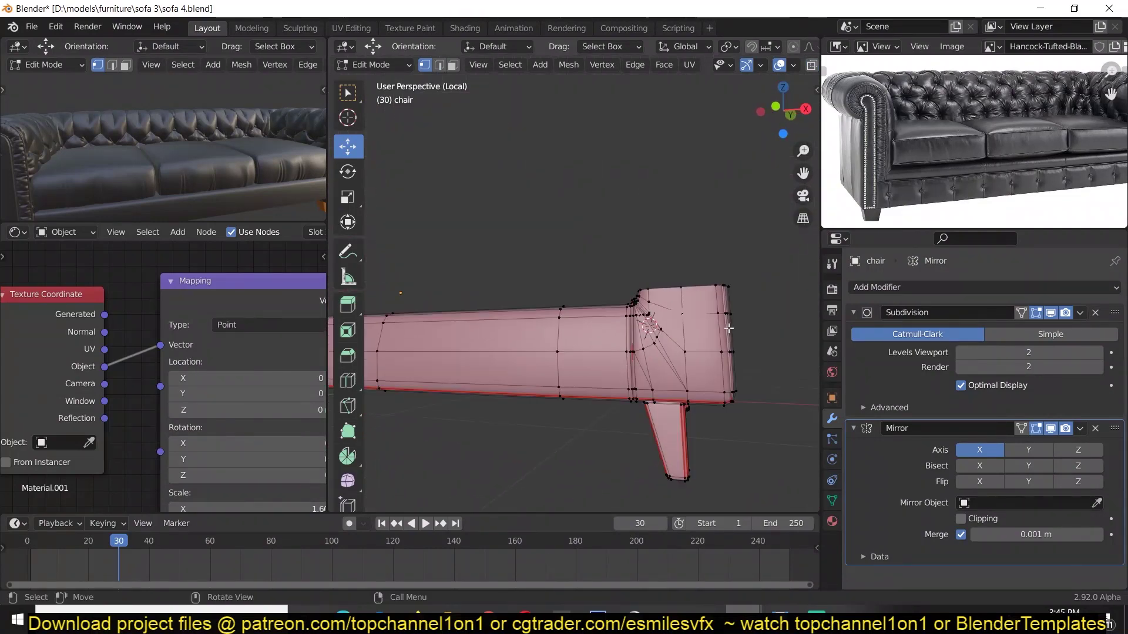
pyautogui.press('KP_1')
pyautogui.keyDown('shift'); pyautogui.moveTo(139, 191); pyautogui.dragTo(120, 139, button='middle'); pyautogui.keyUp('shift')
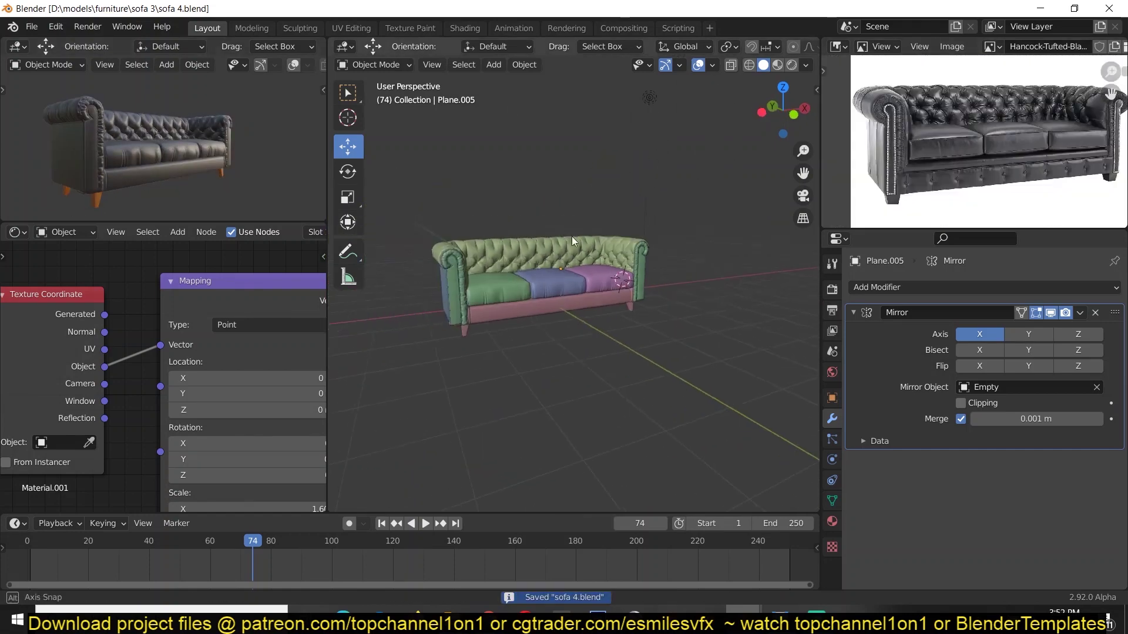
# - Add a backdrop plane, clear its location to the world origin and scale it up around the sofa
pyautogui.hotkey('shift', 'a')
pyautogui.click(544, 281)
pyautogui.moveTo(573, 236); pyautogui.dragTo(592, 219, button='middle')
pyautogui.hotkey('alt', 'g')
pyautogui.press('s')
pyautogui.click(588, 281)
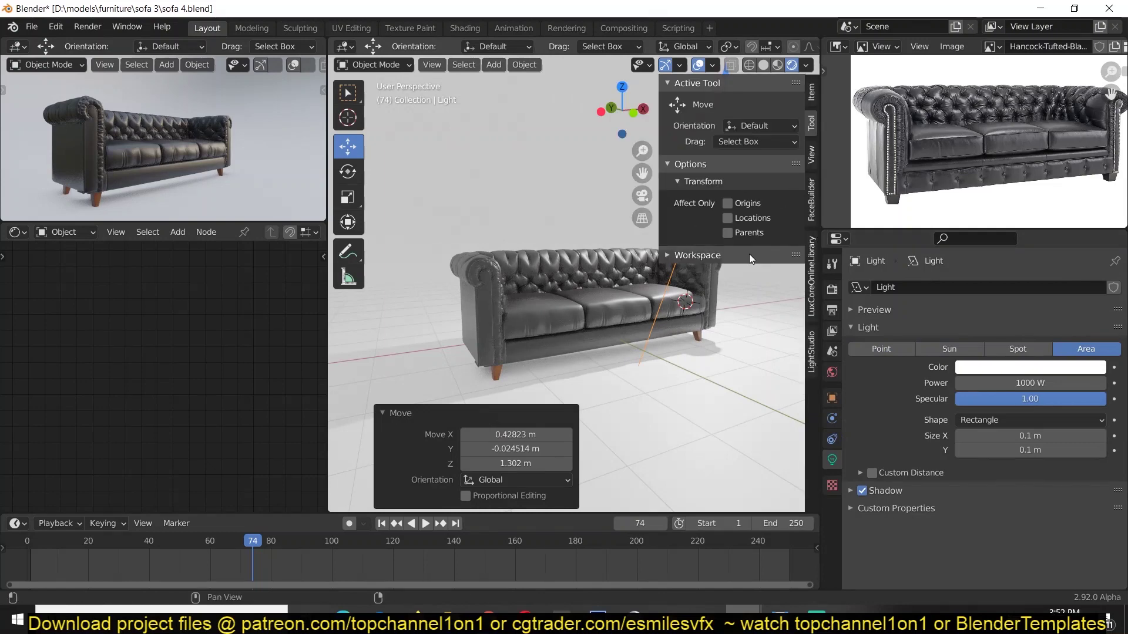
# - Move the area light in top view to one end of the sofa
pyautogui.click(813, 347)
pyautogui.press('n')
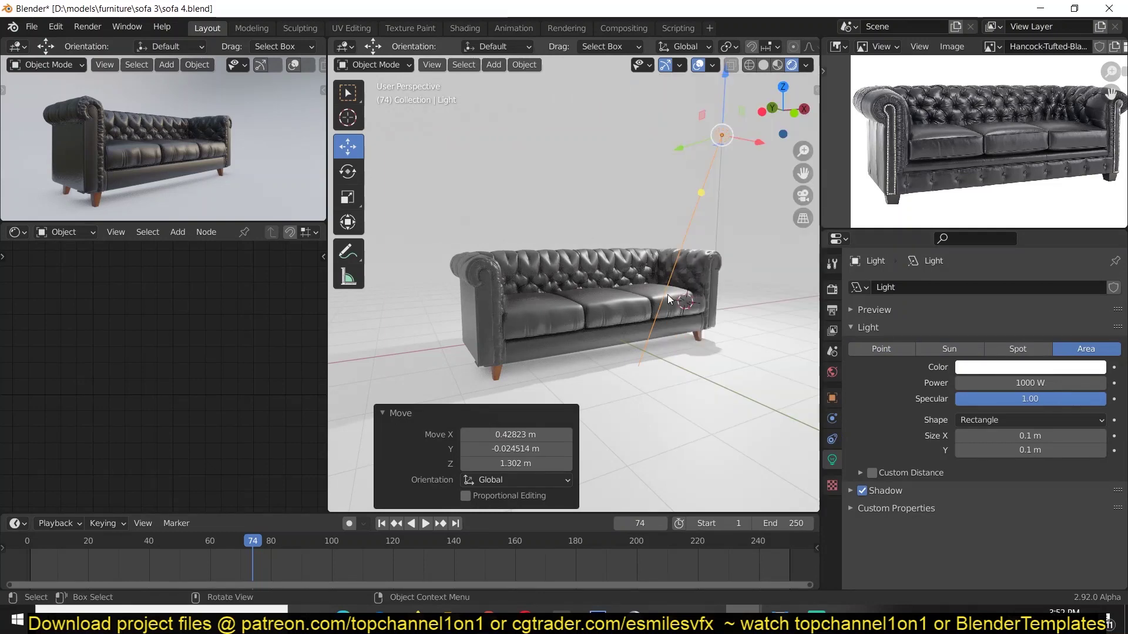
pyautogui.press('KP_7')
pyautogui.press('g')
pyautogui.click(700, 267)
# - Duplicate the area light, clear the copy's rotation and reposition it above the sofa
pyautogui.hotkey('shift', 'd')
pyautogui.hotkey('alt', 'r')
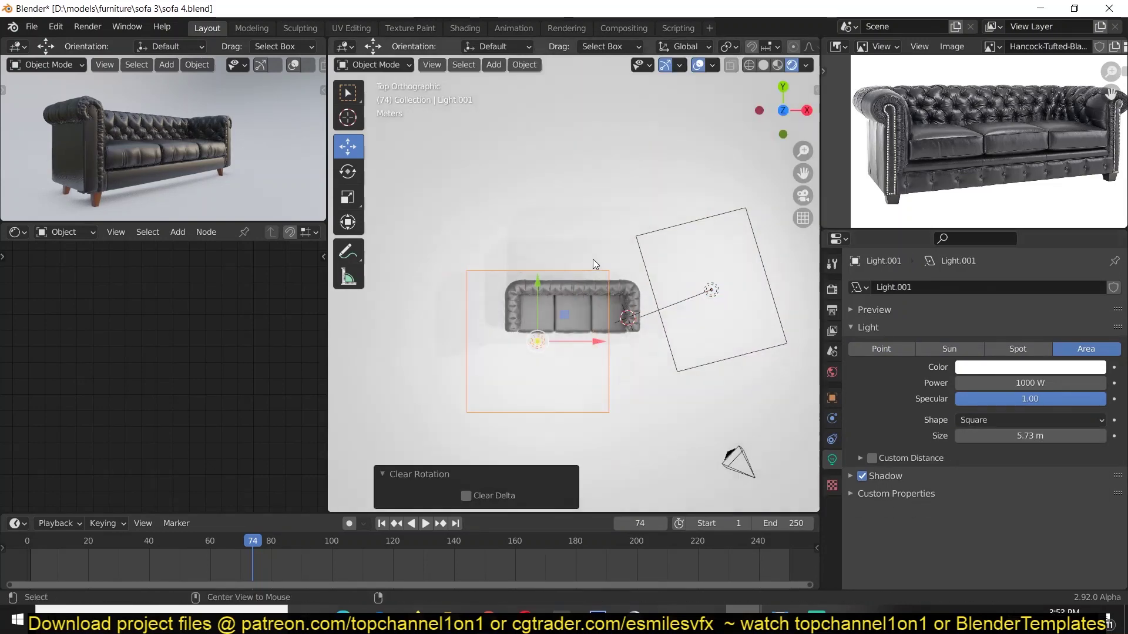
pyautogui.press('g')
# - Duplicate the unrotated area light, then rotate and reposition the new copy around the sofa
pyautogui.hotkey('shift', 'd')
pyautogui.press('r')
pyautogui.click(641, 376)
pyautogui.moveTo(642, 376); pyautogui.dragTo(640, 284, button='middle')
pyautogui.press('g')
pyautogui.click(640, 288)
pyautogui.scroll(5, 682, 298)
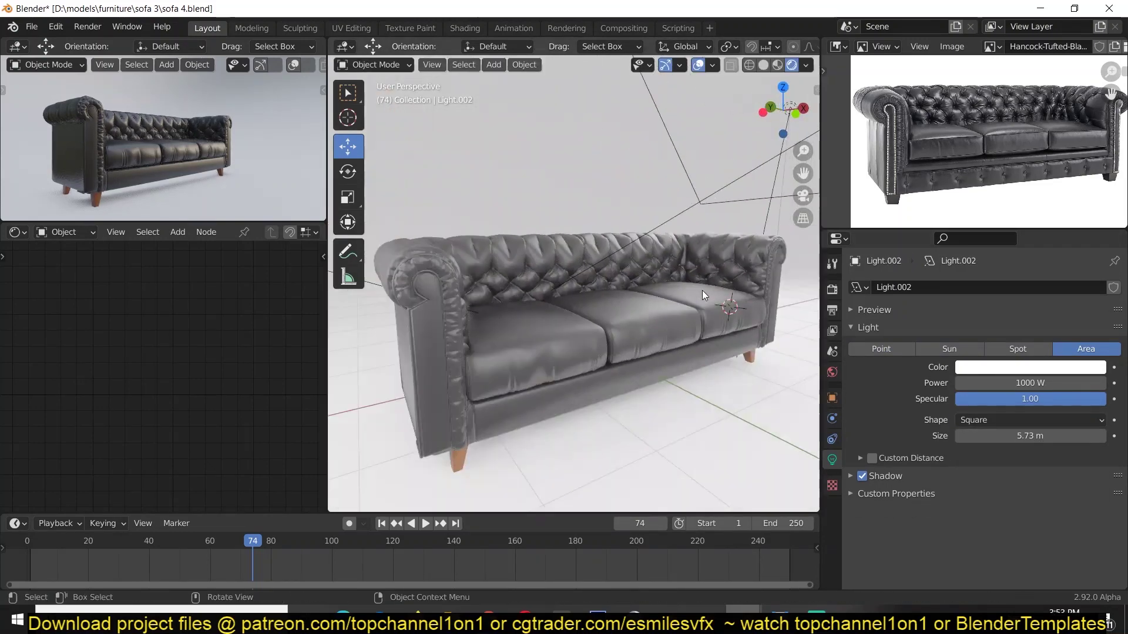
# - Select a leather part to bring its material nodes into view and save the file
pyautogui.click(682, 303)
pyautogui.moveTo(219, 358); pyautogui.dragTo(94, 371, button='middle')
pyautogui.moveTo(560, 429)
pyautogui.keyDown('shift'); pyautogui.mouseDown(button='middle')
pyautogui.moveTo(563, 385)
pyautogui.moveTo(558, 408)
pyautogui.mouseUp(button='middle'); pyautogui.keyUp('shift')
pyautogui.click(535, 392)
pyautogui.hotkey('ctrl', 's')
pyautogui.moveTo(257, 399); pyautogui.dragTo(235, 394, button='middle')
# - Give the world background an Environment Texture using the image leiden-quelch-studio.jpg
pyautogui.click(832, 372)
pyautogui.click(962, 383)
pyautogui.click(640, 432)
pyautogui.click(1057, 401)
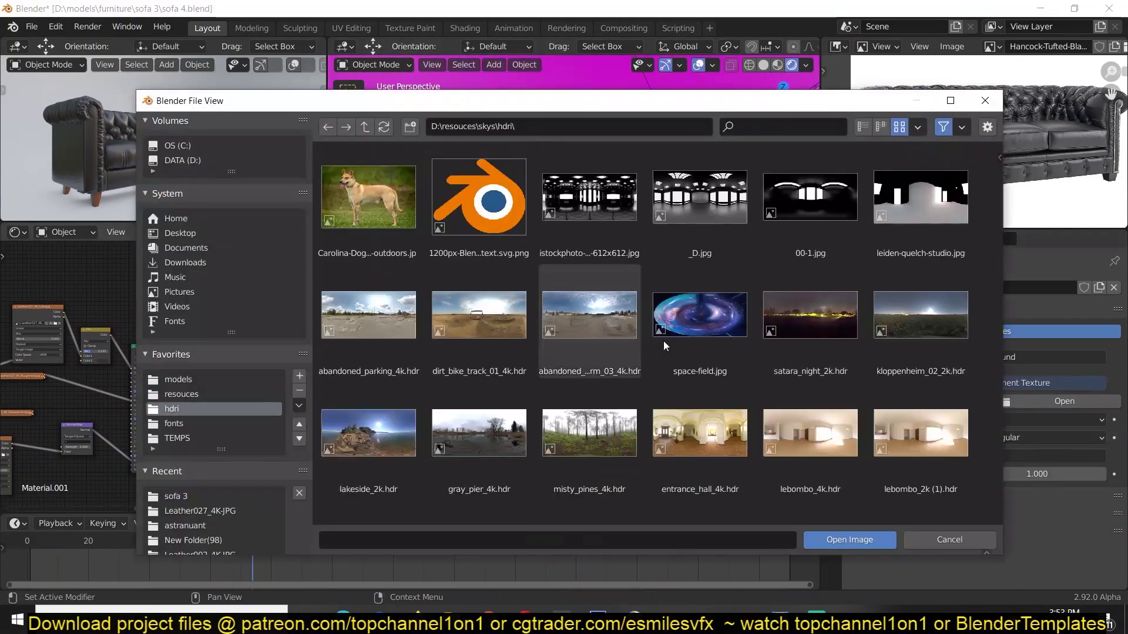
pyautogui.doubleClick(915, 200)
pyautogui.hotkey('ctrl', 'space')
pyautogui.hotkey('ctrl', 'space')
# - Switch the render engine to Cycles, align the camera to the current view and save the file
pyautogui.click(832, 289)
pyautogui.click(1039, 287)
pyautogui.click(1034, 337)
pyautogui.click(680, 64)
pyautogui.press('ctrl+alt+KP_0')
pyautogui.hotkey('ctrl', 's')
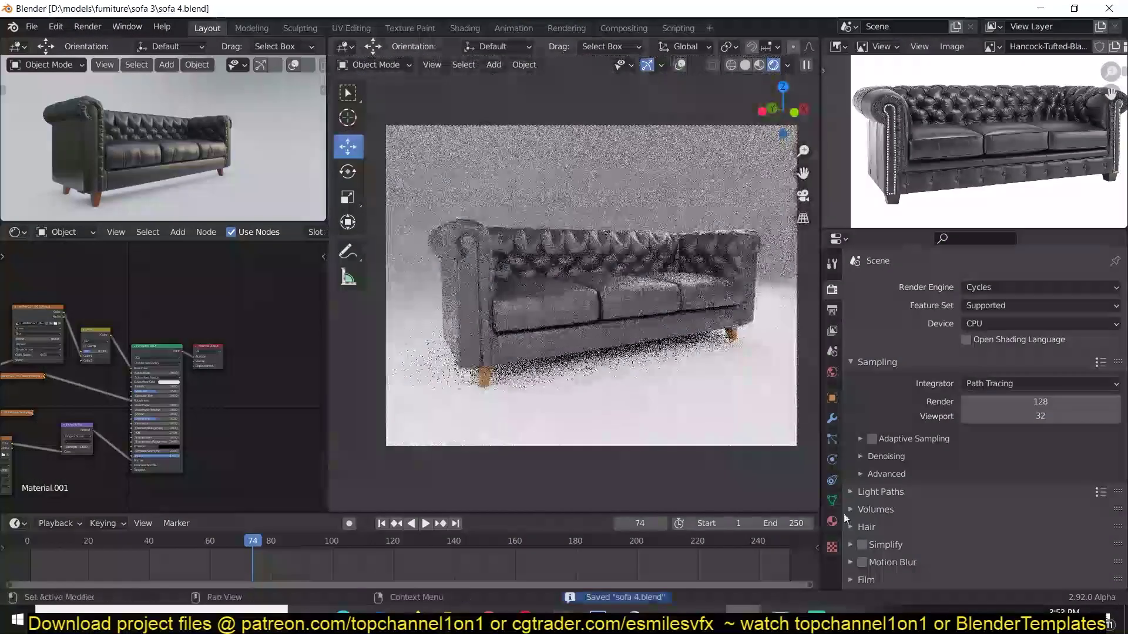
# - Set Cycles to GPU Compute with render and viewport denoising, and use the Medium High Contrast look
pyautogui.click(832, 522)
pyautogui.click(832, 289)
pyautogui.click(887, 440)
pyautogui.click(966, 481)
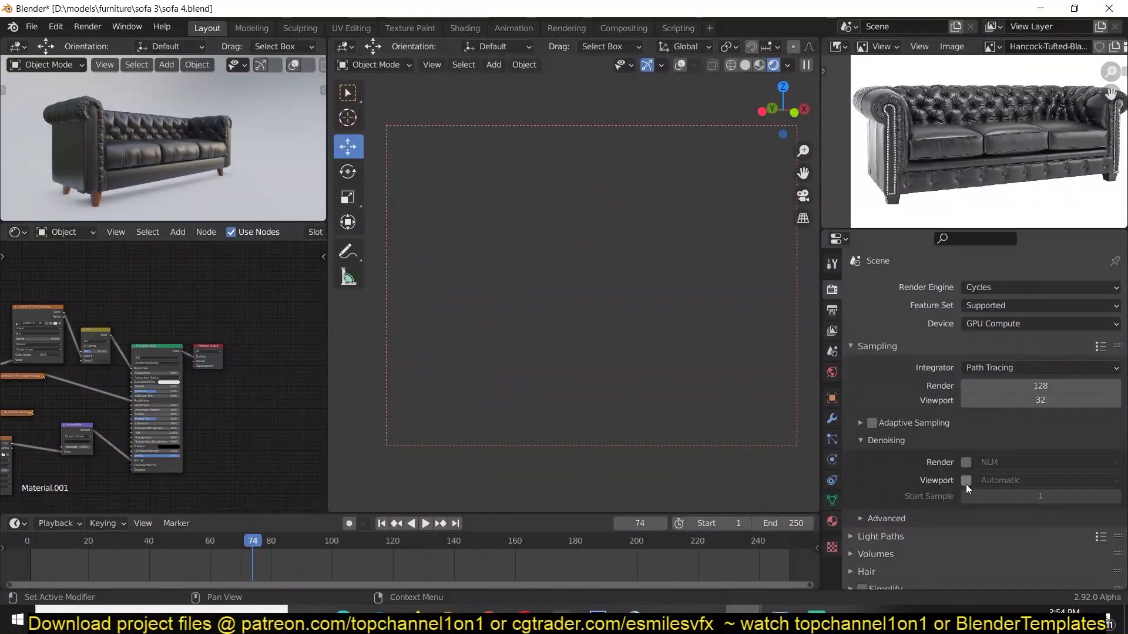
pyautogui.click(966, 462)
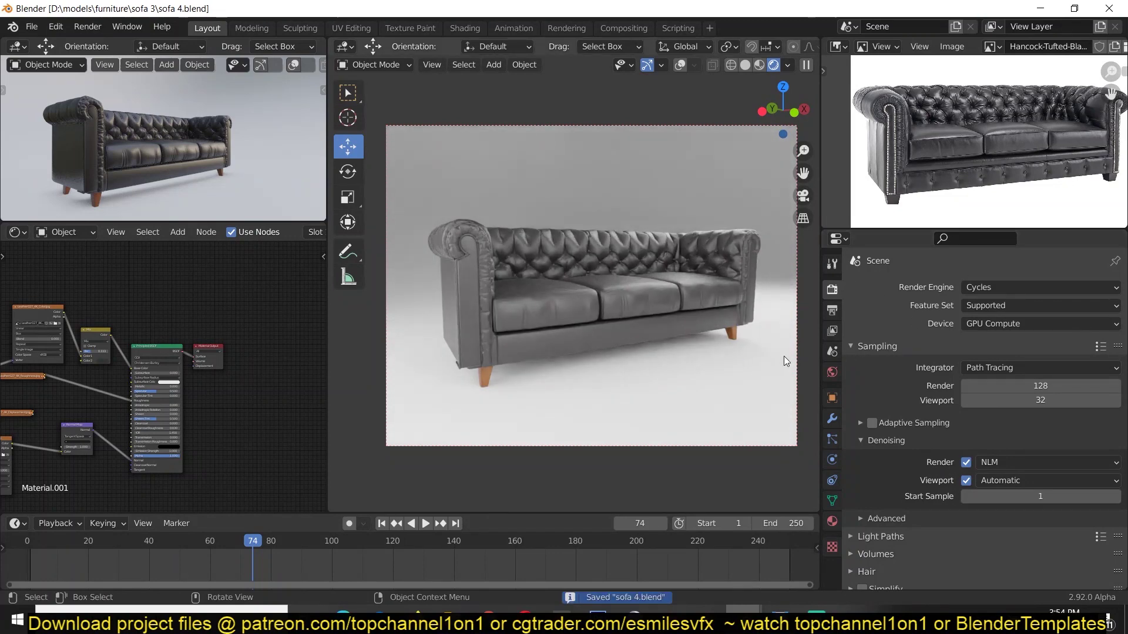
pyautogui.scroll(-10, 1048, 556)
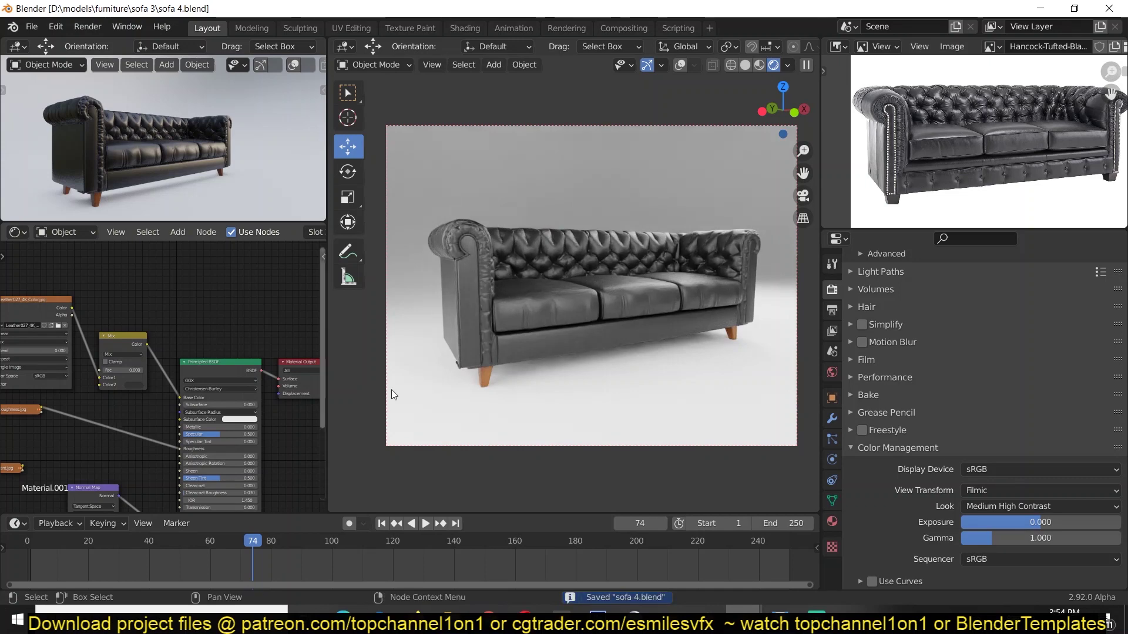
# - Show the Outliner in place of the reference photo and maximize the viewport of sofa 3.blend with overlays hidden
pyautogui.click(841, 46)
pyautogui.click(713, 85)
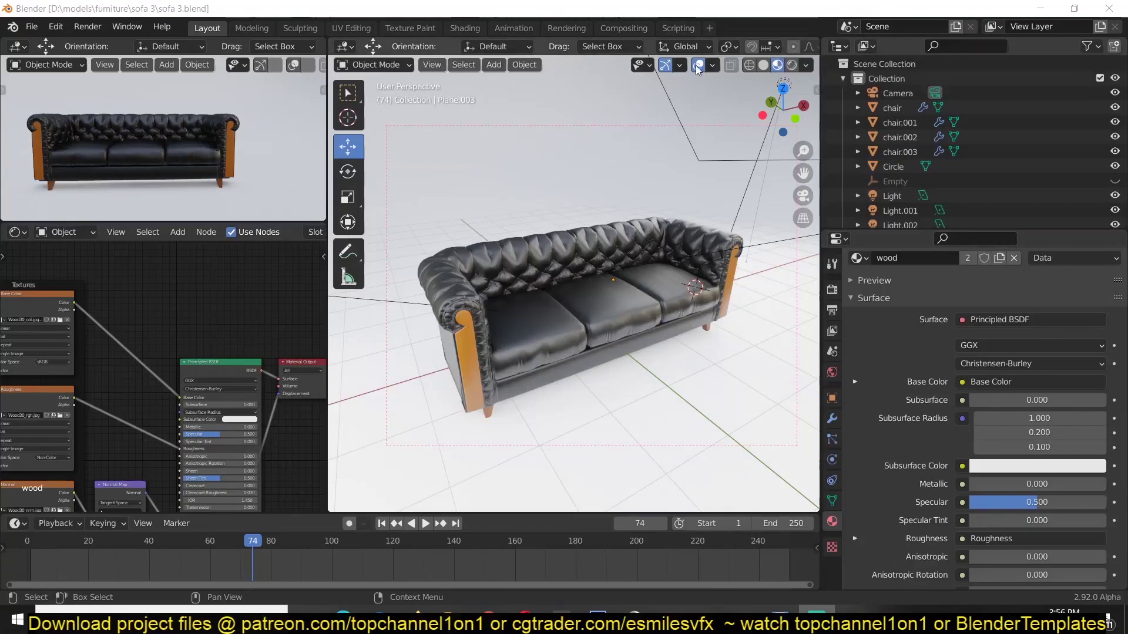
pyautogui.hotkey('ctrl', 'space')
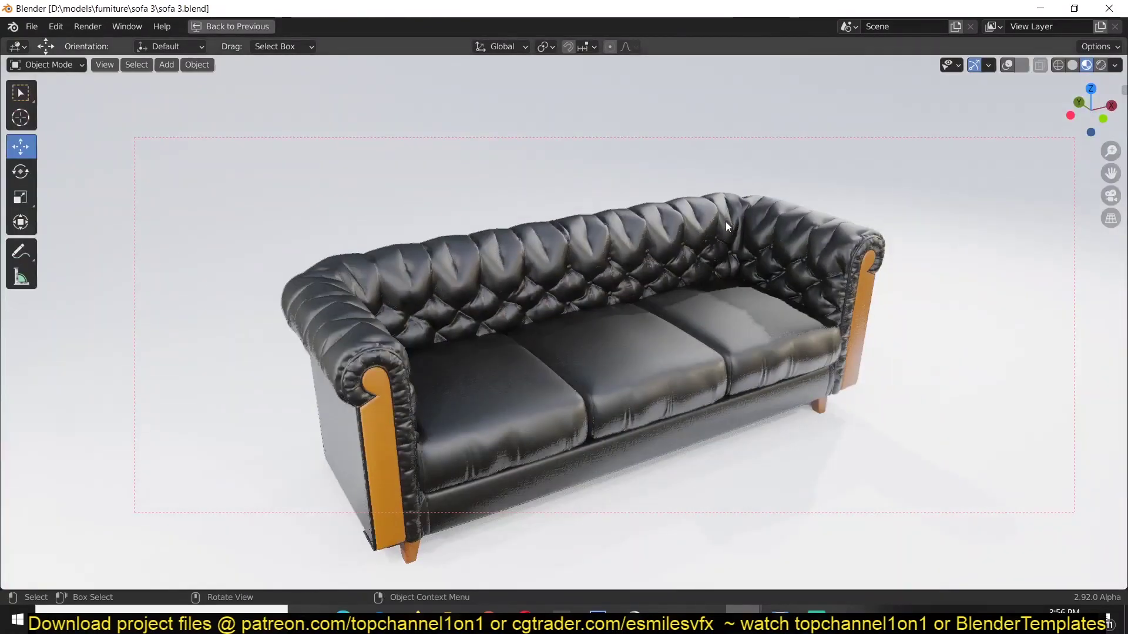